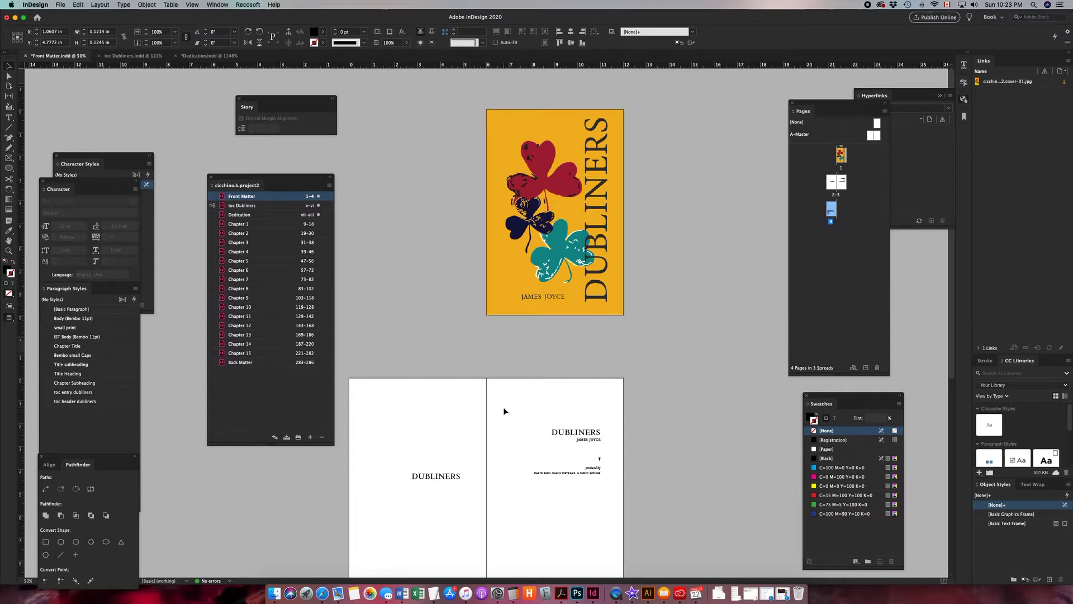
# Review the pages of the Front Matter and toc Dubliners documents in the book
pyautogui.scroll(-5, 504, 394)
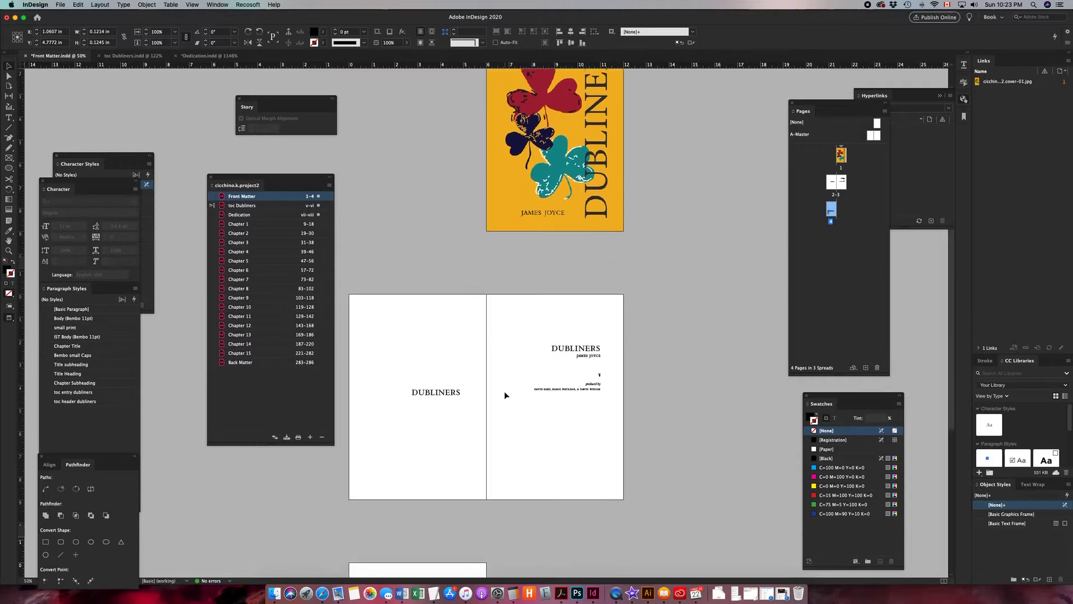
pyautogui.scroll(-10, 505, 395)
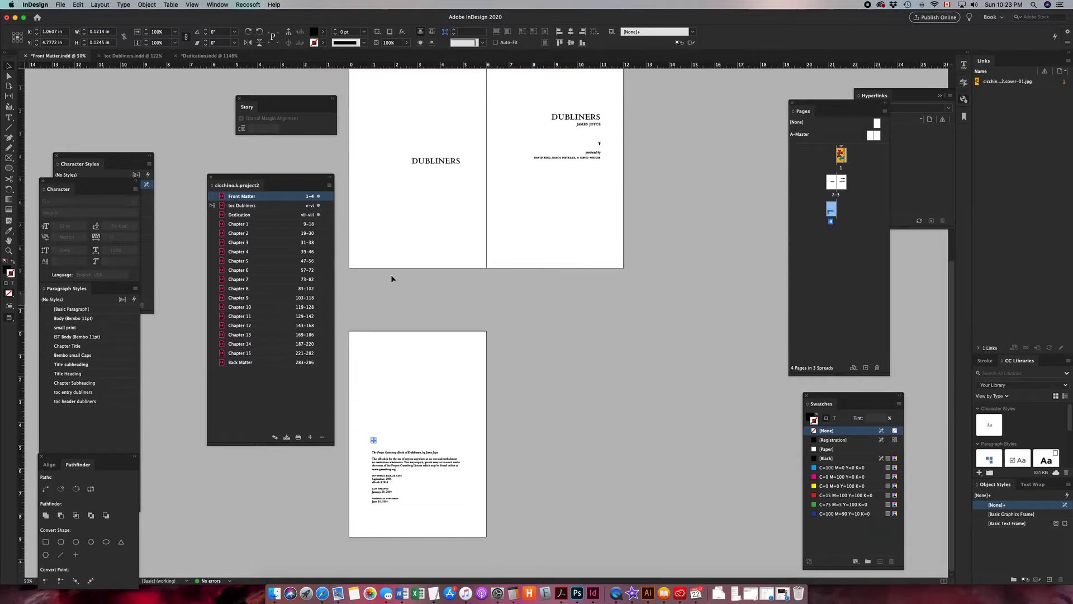
pyautogui.doubleClick(232, 206)
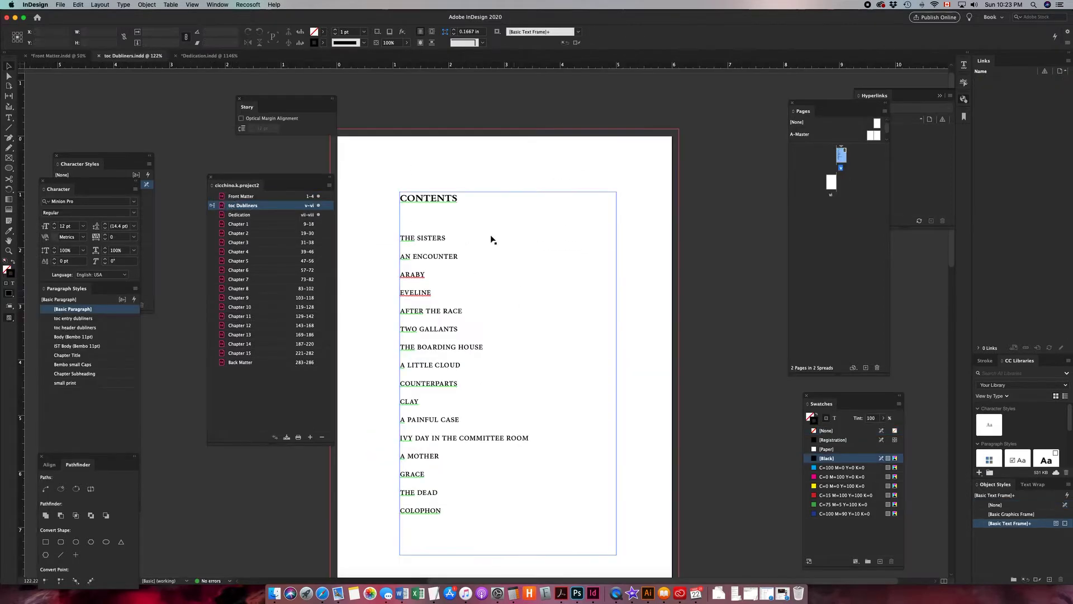
pyautogui.scroll(-12, 427, 467)
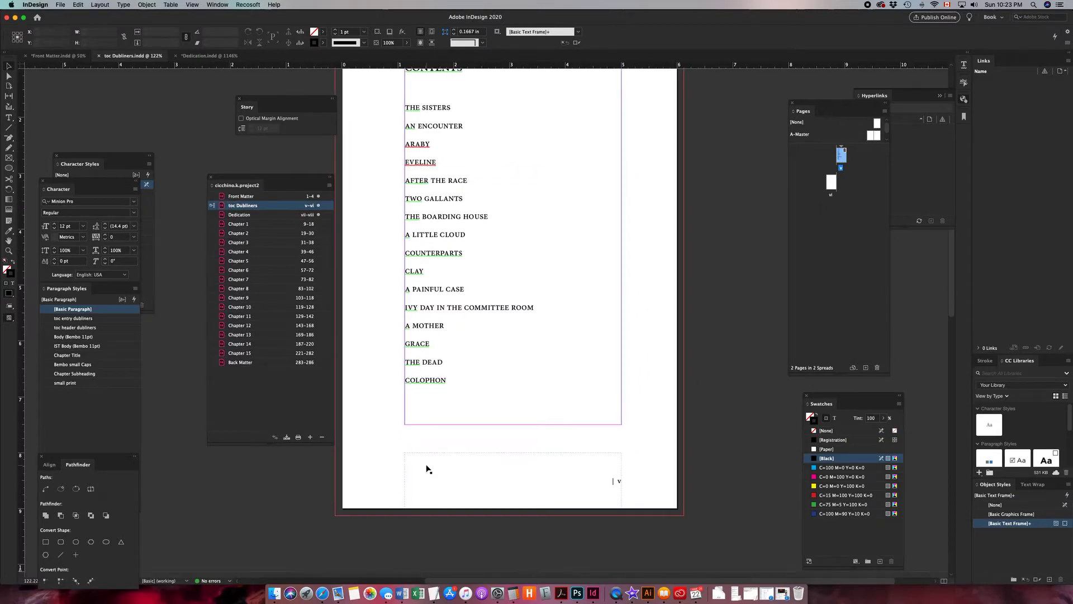
pyautogui.scroll(-5, 427, 468)
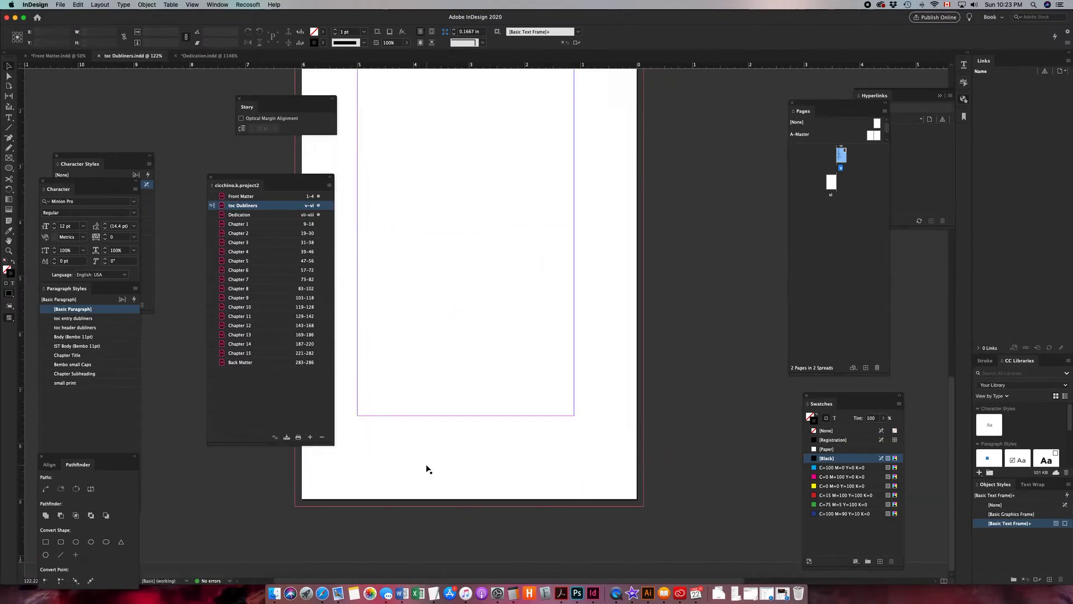
pyautogui.scroll(15, 427, 468)
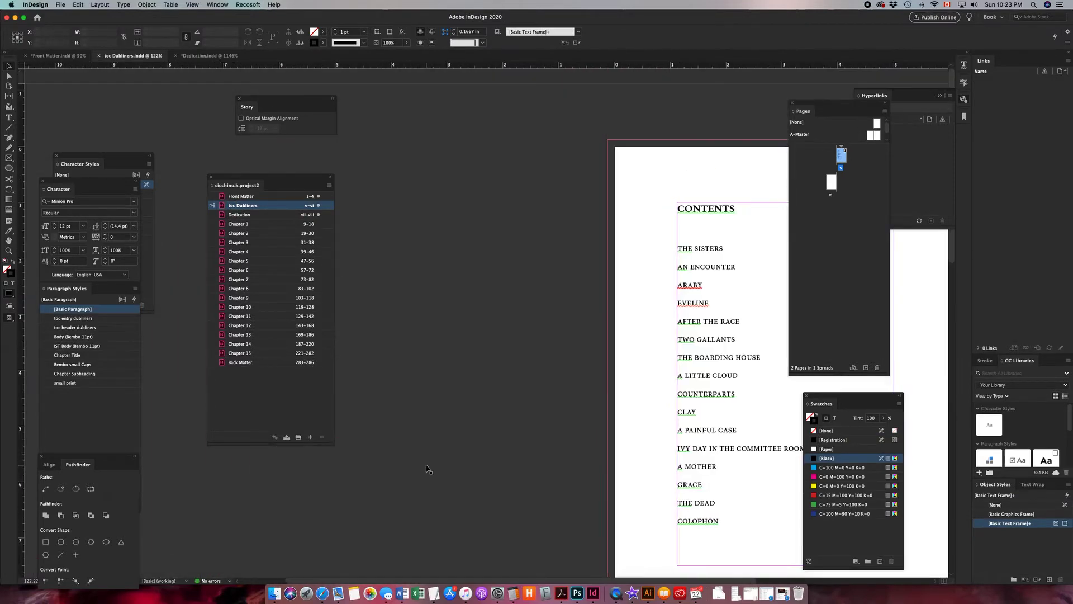
pyautogui.doubleClick(239, 197)
pyautogui.scroll(5, 502, 274)
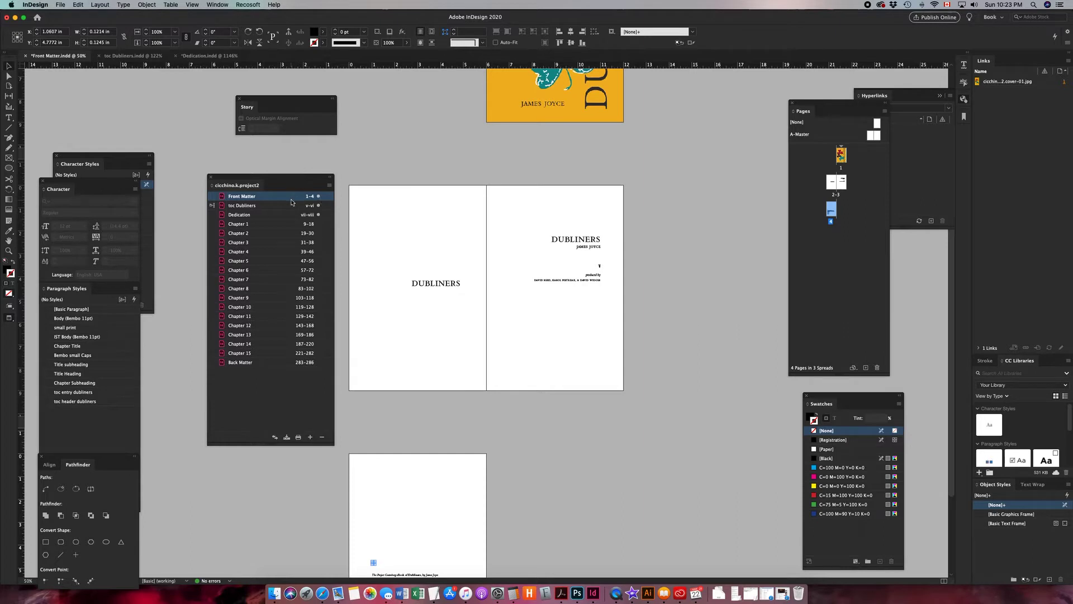
# Select toc Dubliners in the book and export the book as EPUB (Reflowable), replacing the existing EPUB file in the project folder
pyautogui.click(240, 208)
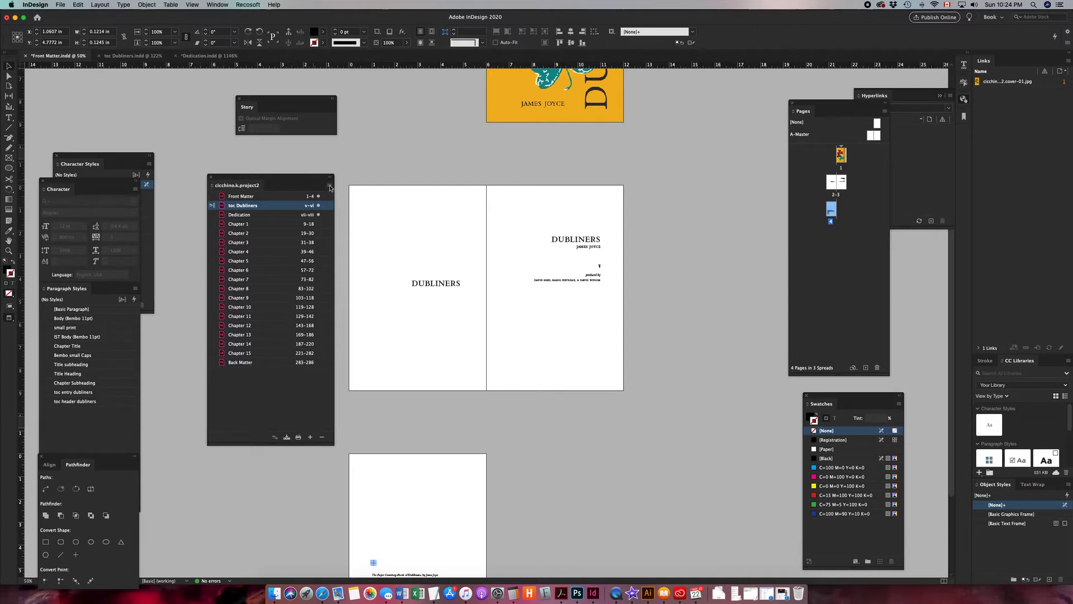
pyautogui.click(329, 187)
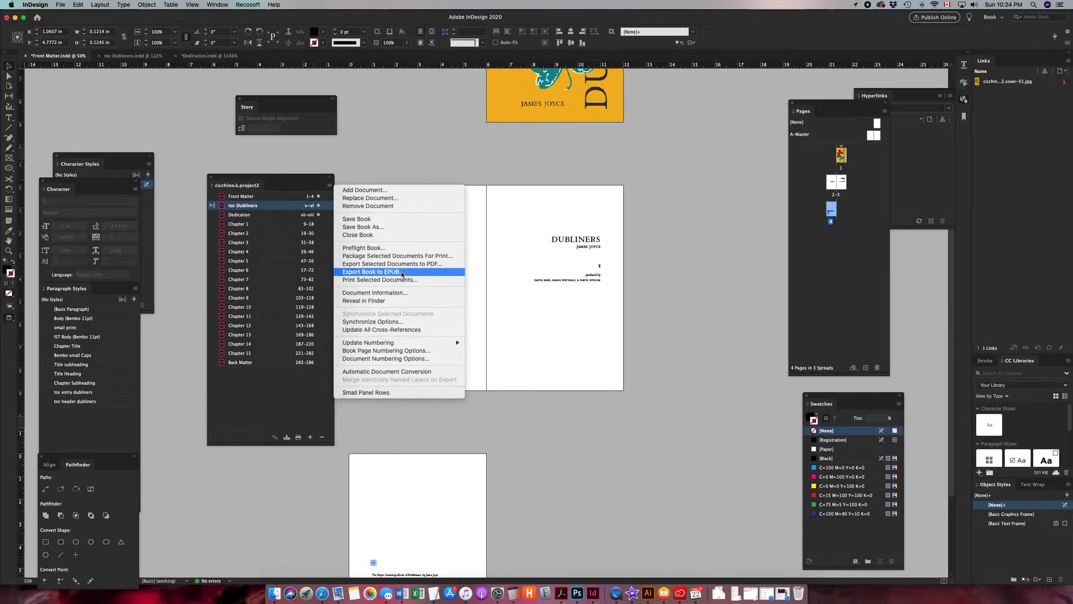
pyautogui.click(402, 272)
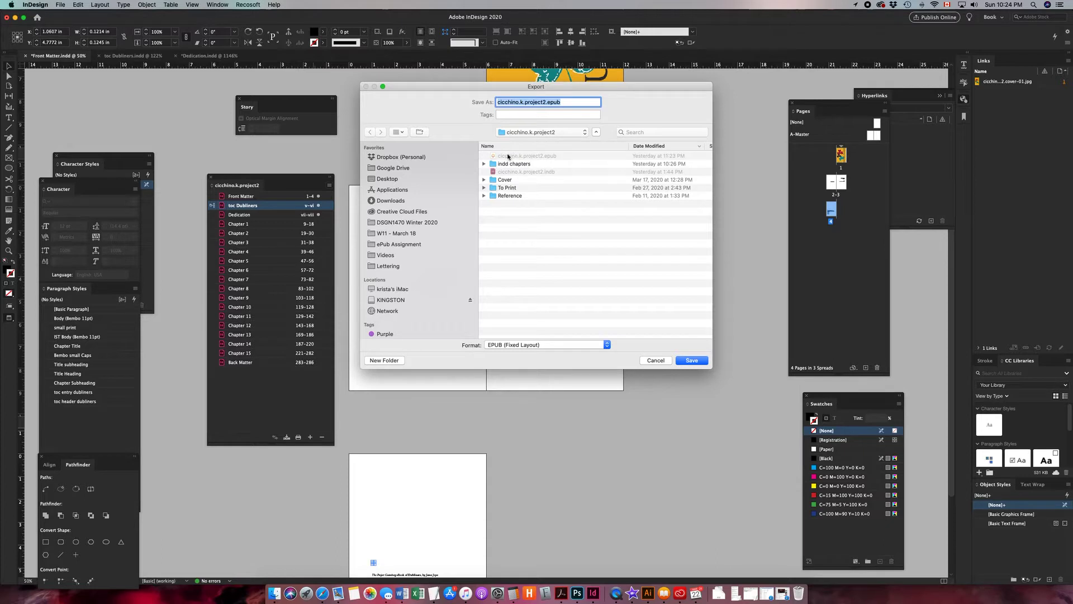
pyautogui.click(398, 364)
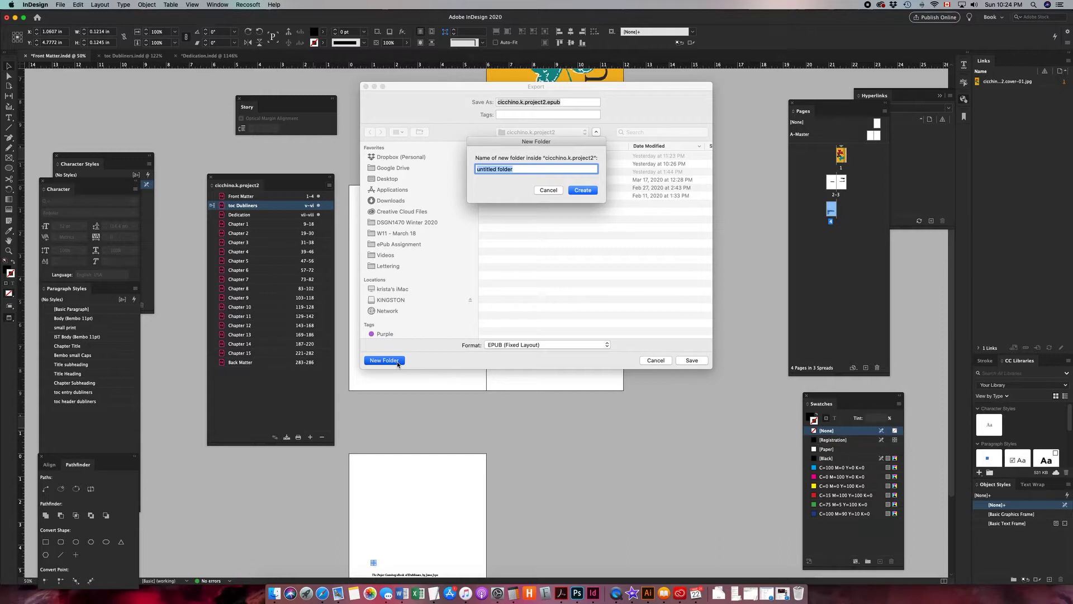
pyautogui.click(548, 189)
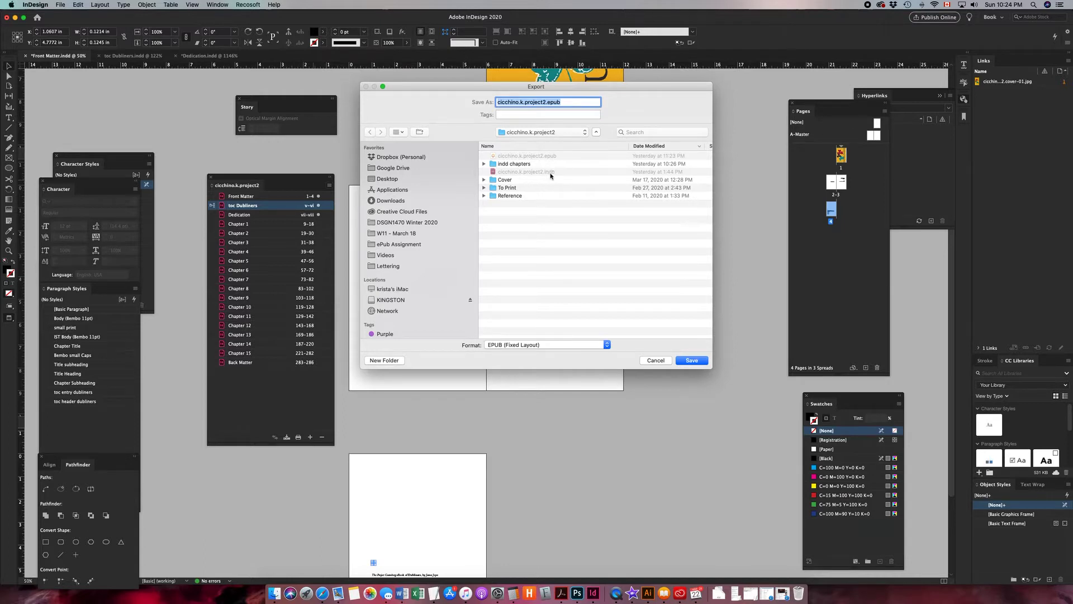
pyautogui.click(573, 344)
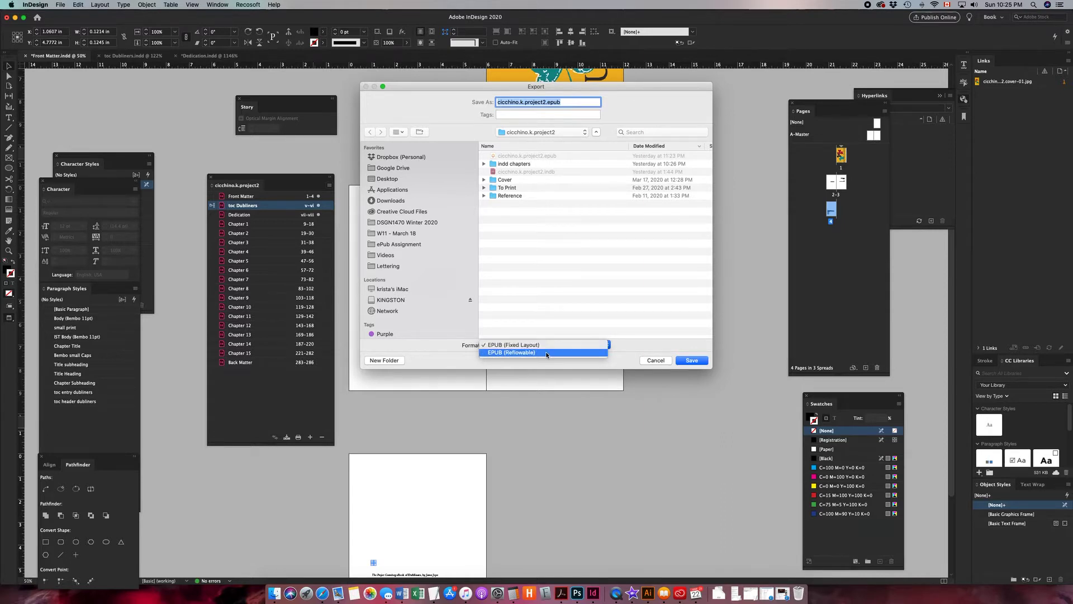
pyautogui.click(546, 353)
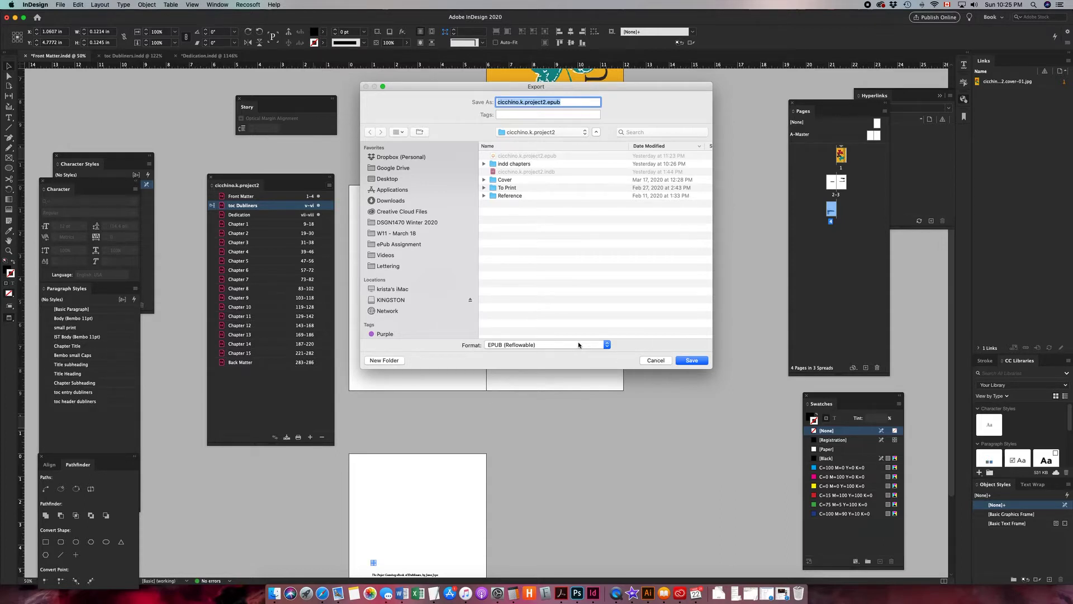
pyautogui.click(684, 363)
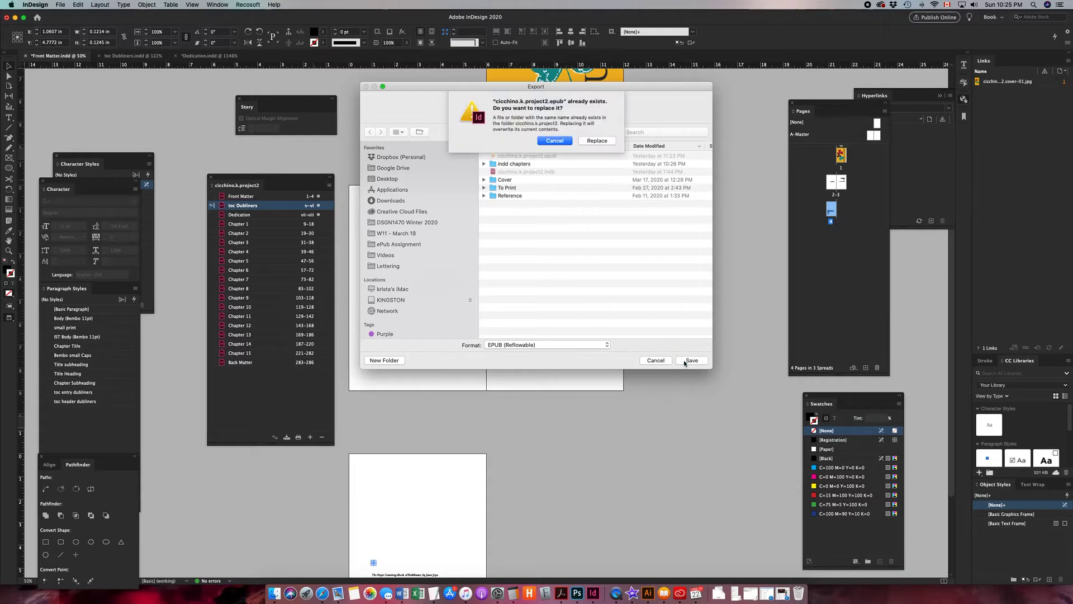
pyautogui.click(598, 143)
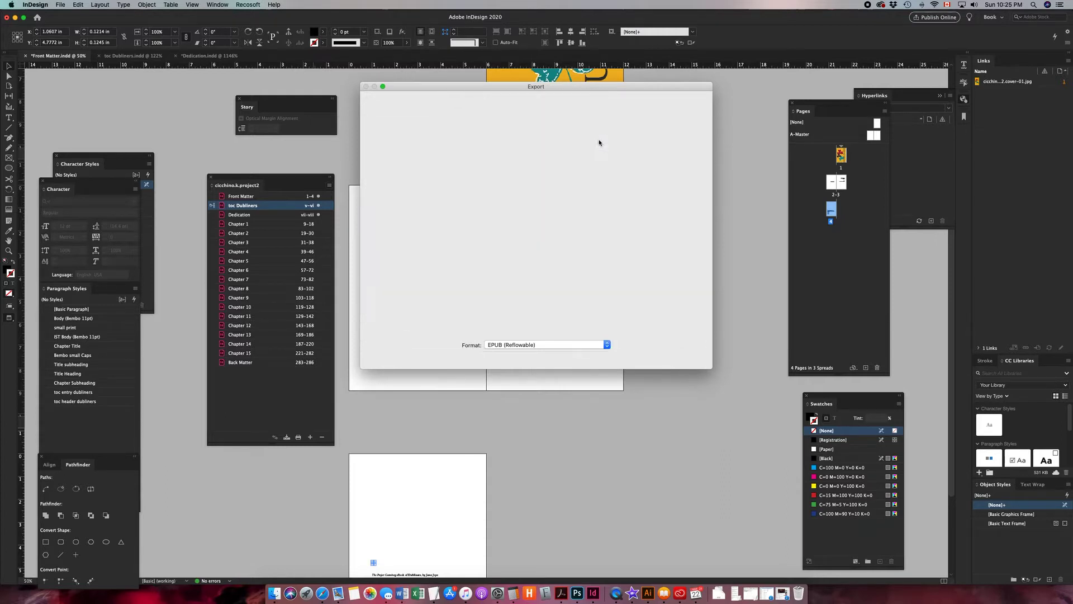
# Set the version to EPUB 2.0.1 in the reflowable layout export options
pyautogui.moveTo(539, 164); pyautogui.dragTo(538, 209)
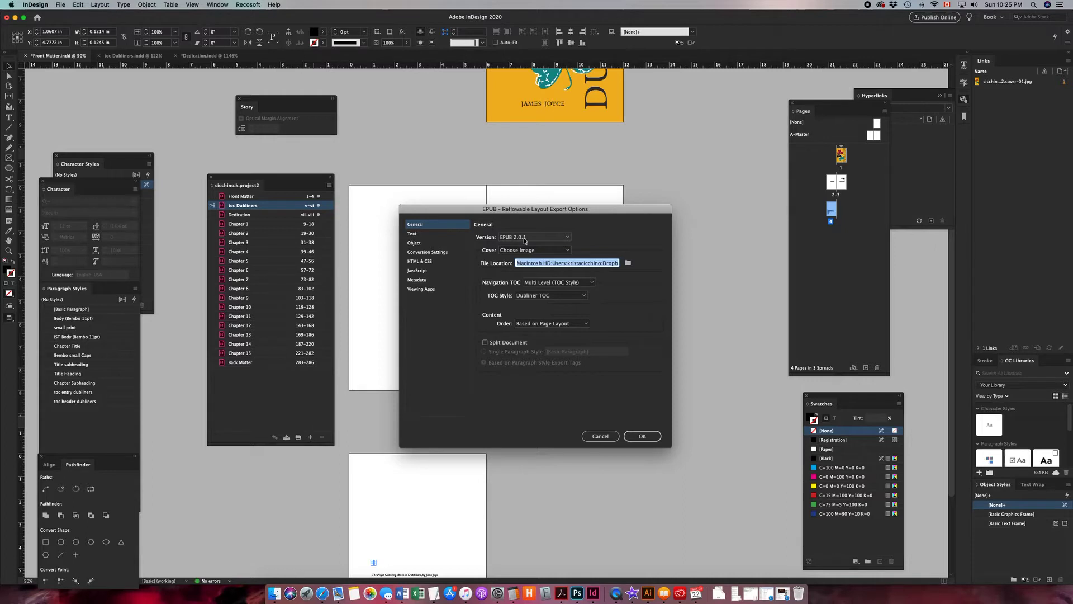
pyautogui.click(570, 238)
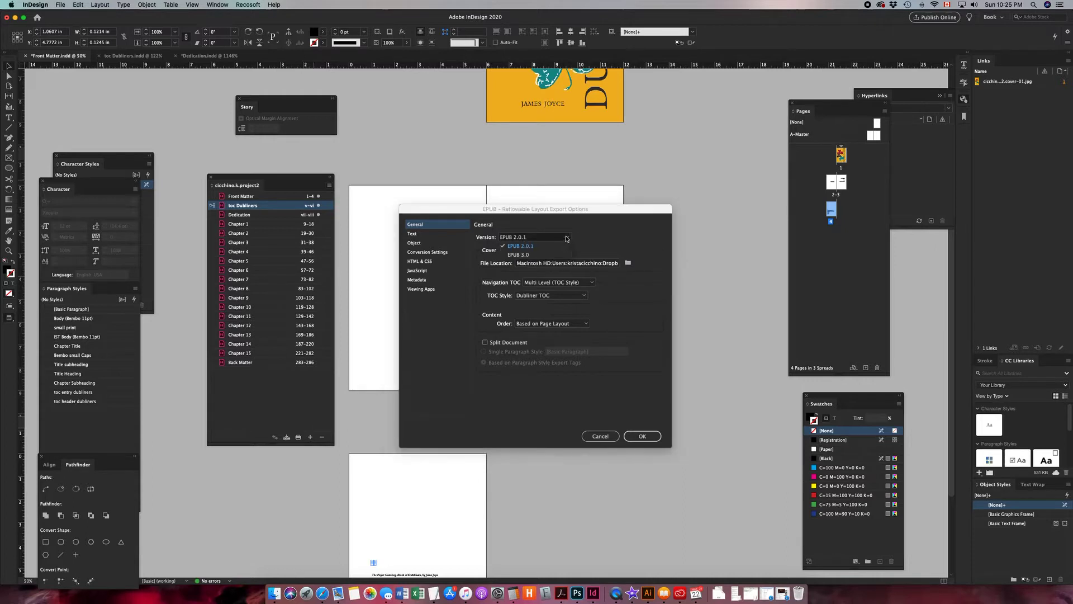
pyautogui.click(538, 247)
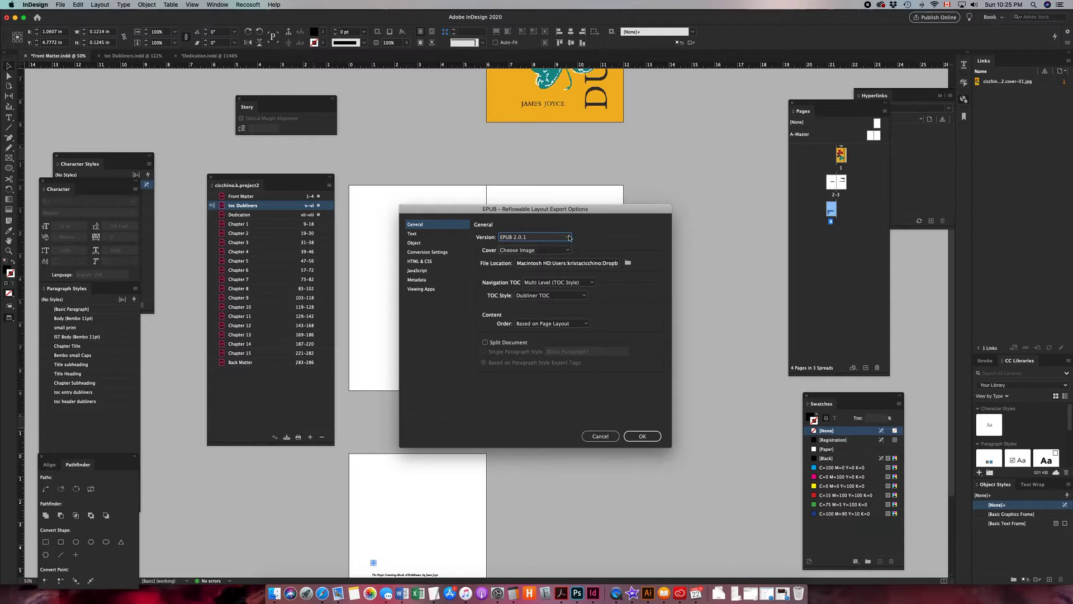
pyautogui.click(556, 240)
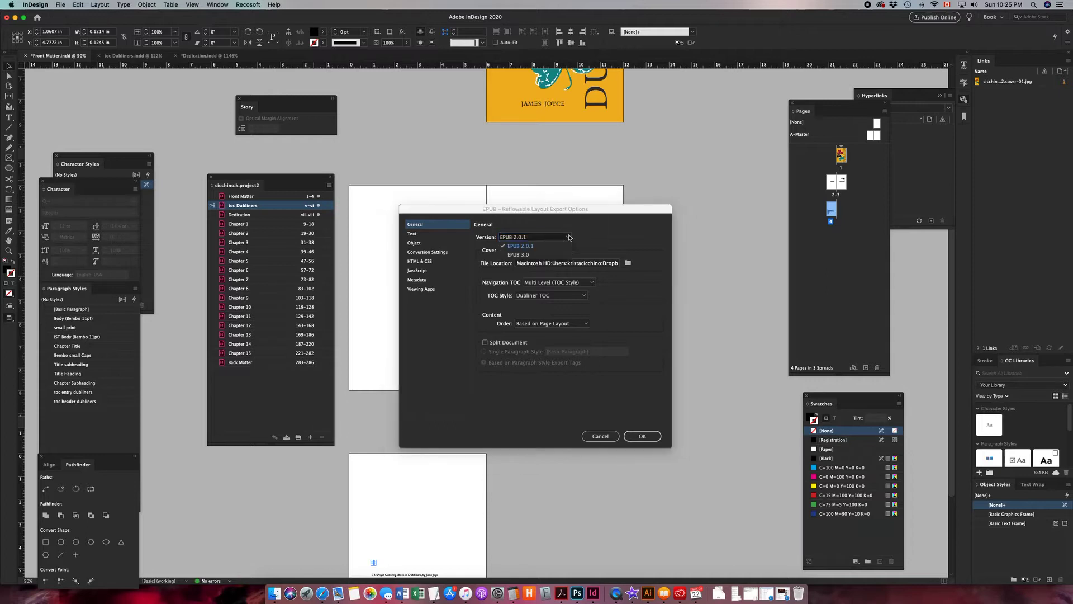
pyautogui.click(540, 246)
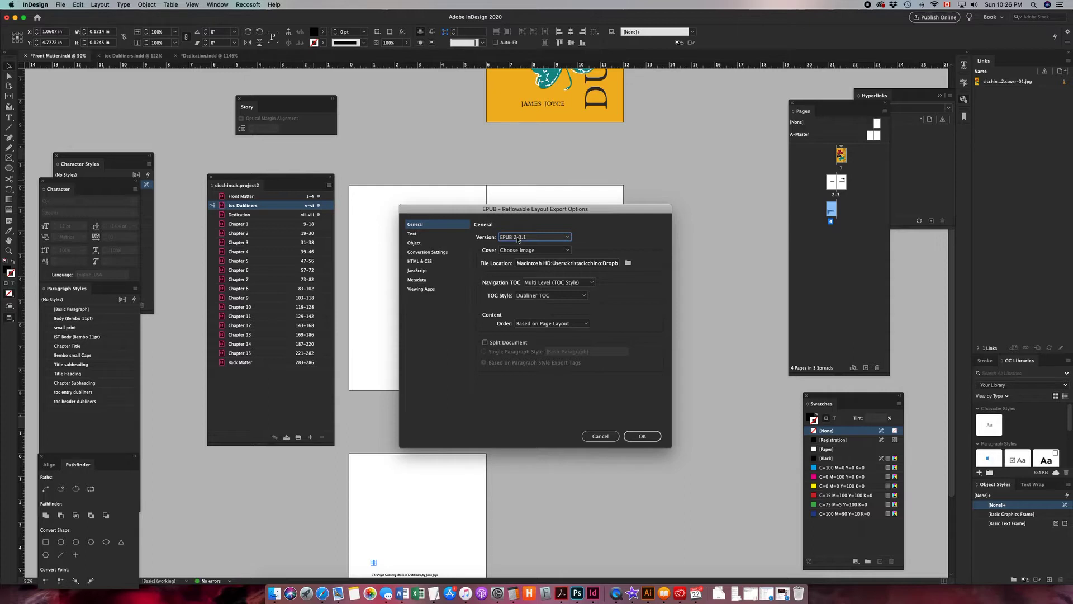
# Set the EPUB cover to Choose Image and use the cover JPEG from the Final Cover folder
pyautogui.click(542, 251)
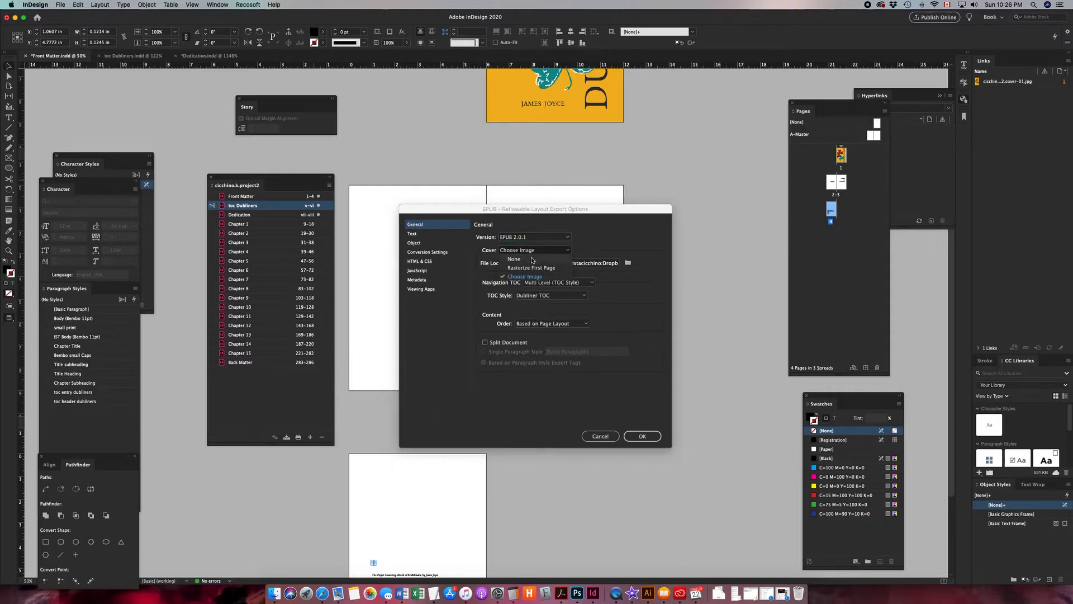
pyautogui.click(535, 277)
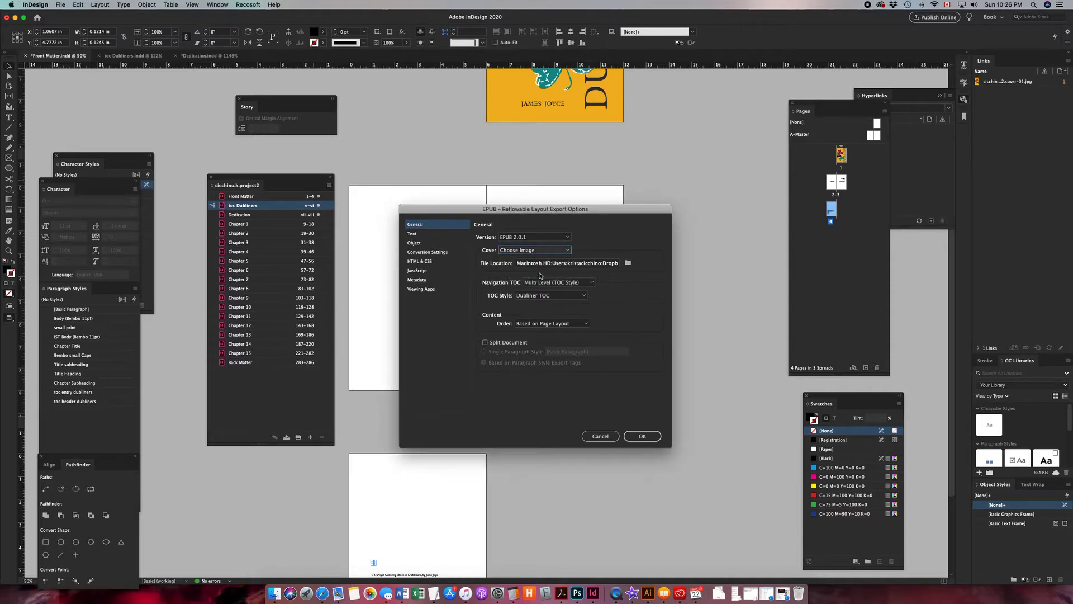
pyautogui.click(627, 262)
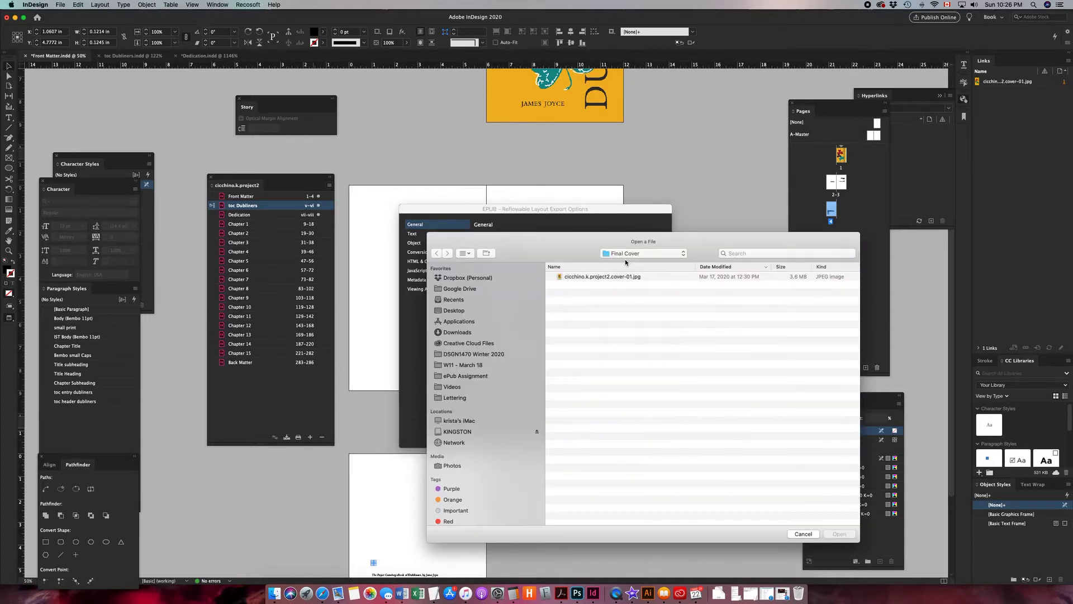
pyautogui.click(631, 256)
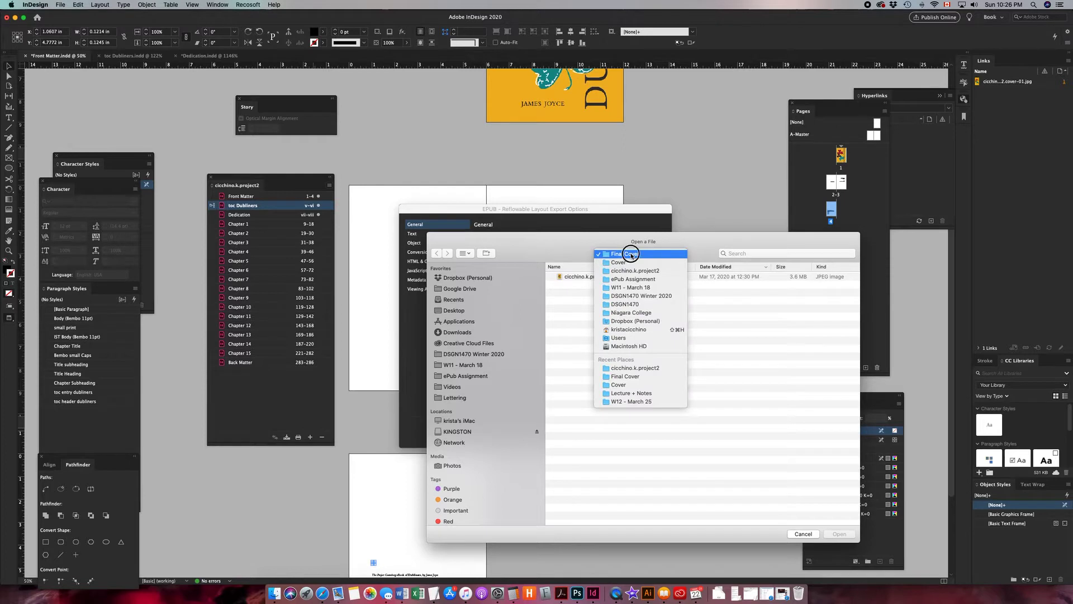
pyautogui.click(631, 255)
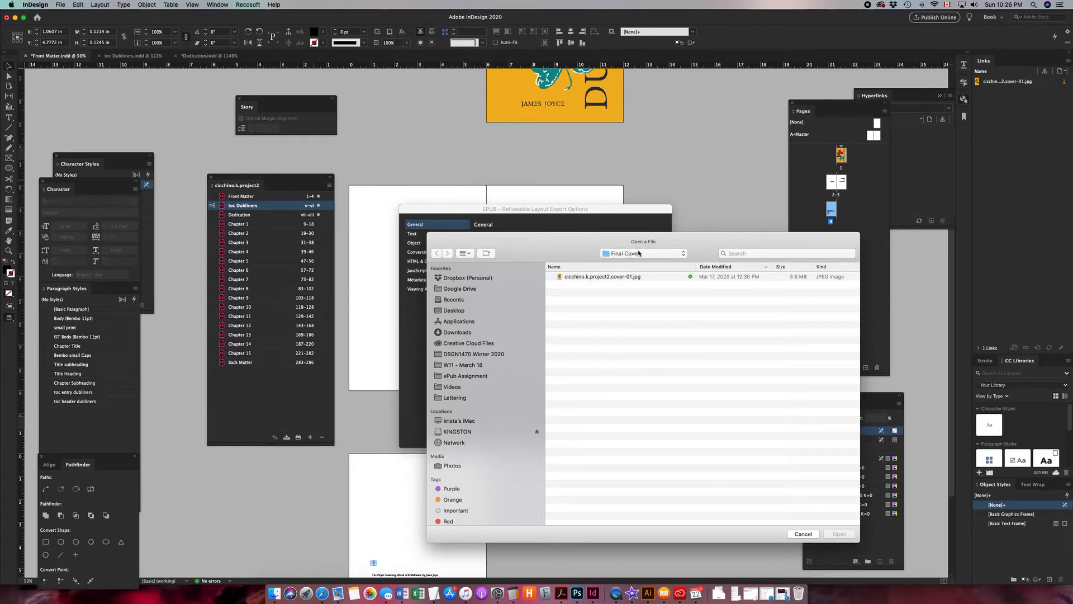
pyautogui.click(589, 278)
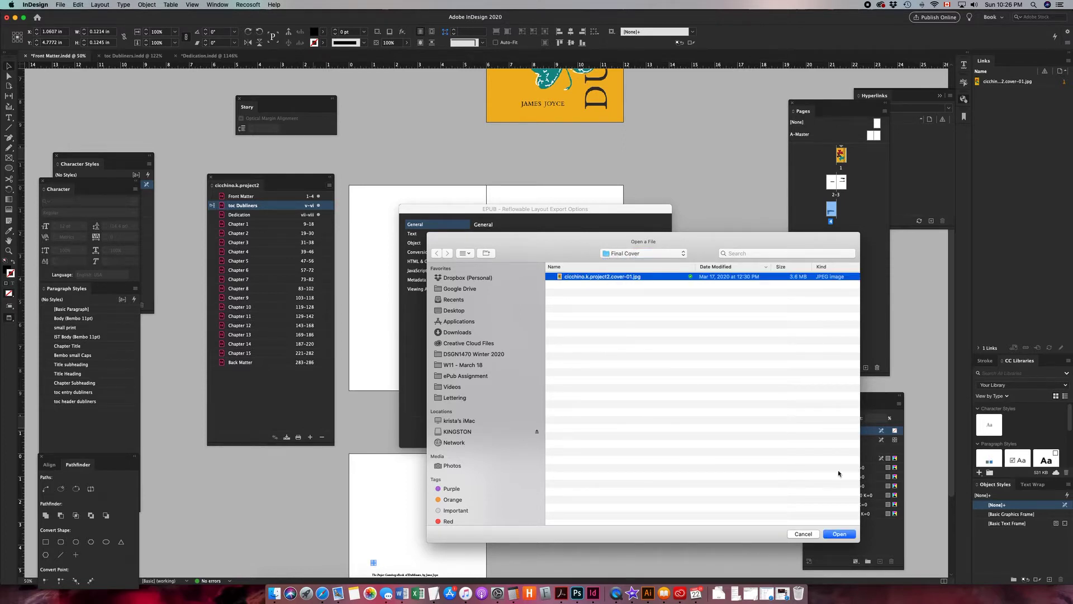
pyautogui.click(840, 534)
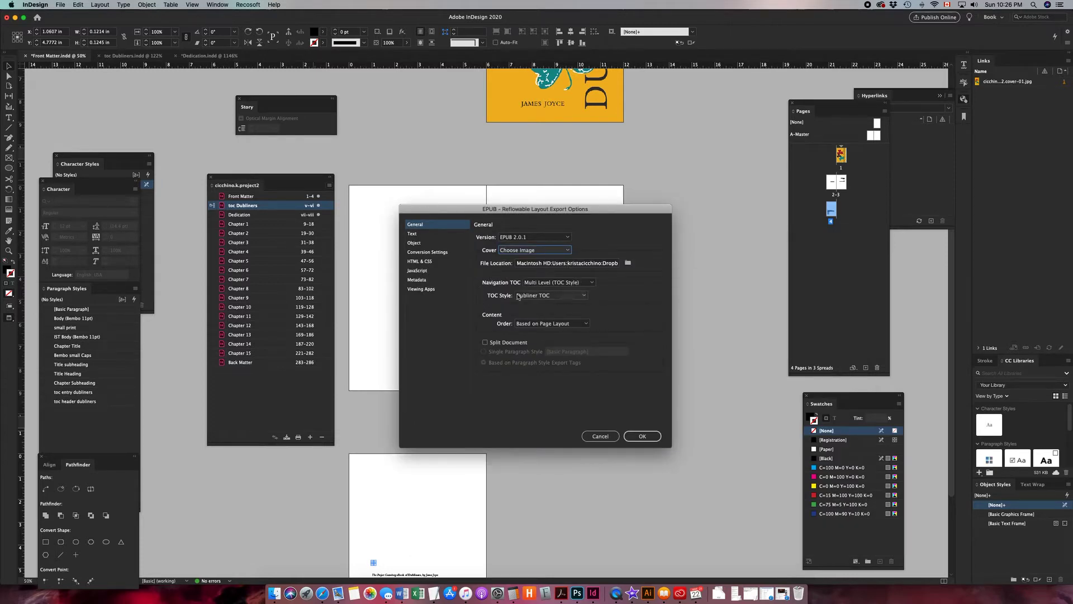
# Keep the navigation TOC at Multi Level, with TOC style Dubliner TOC and content order Based on Page Layout
pyautogui.click(591, 283)
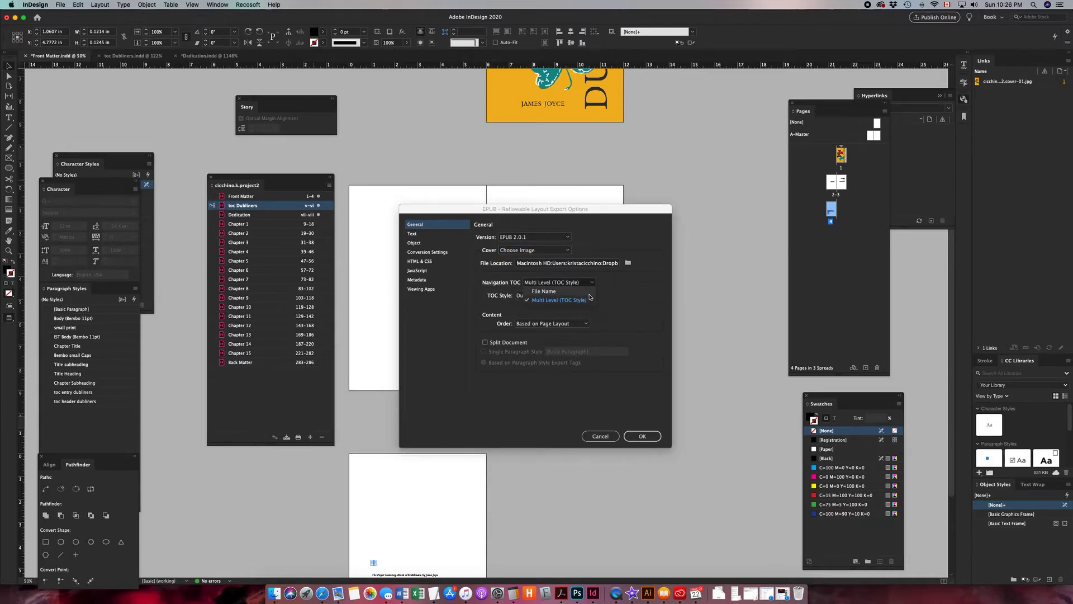
pyautogui.click(610, 297)
pyautogui.click(583, 295)
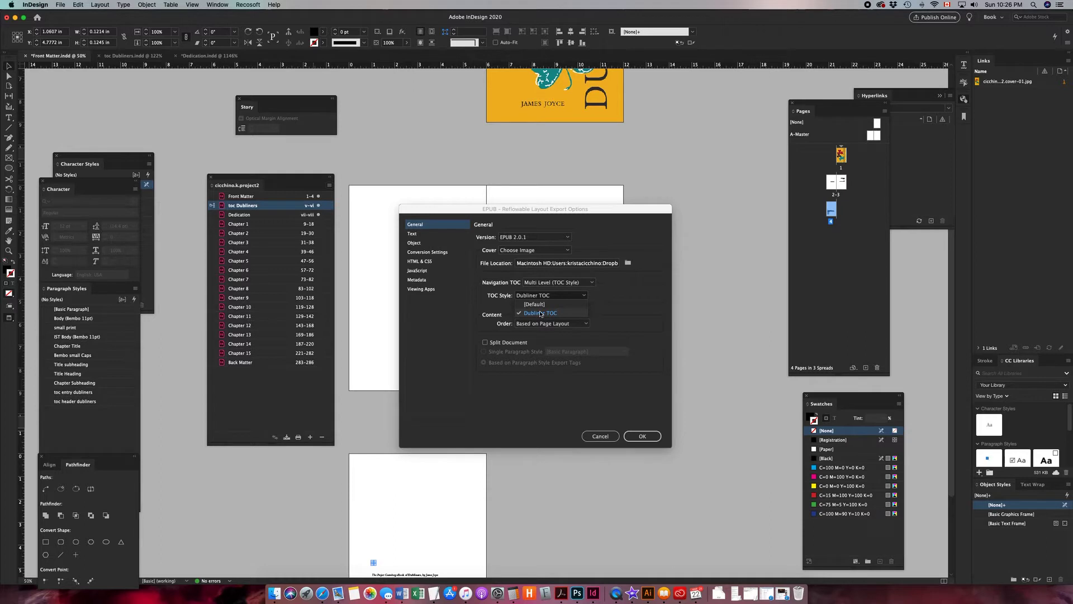
pyautogui.click(541, 314)
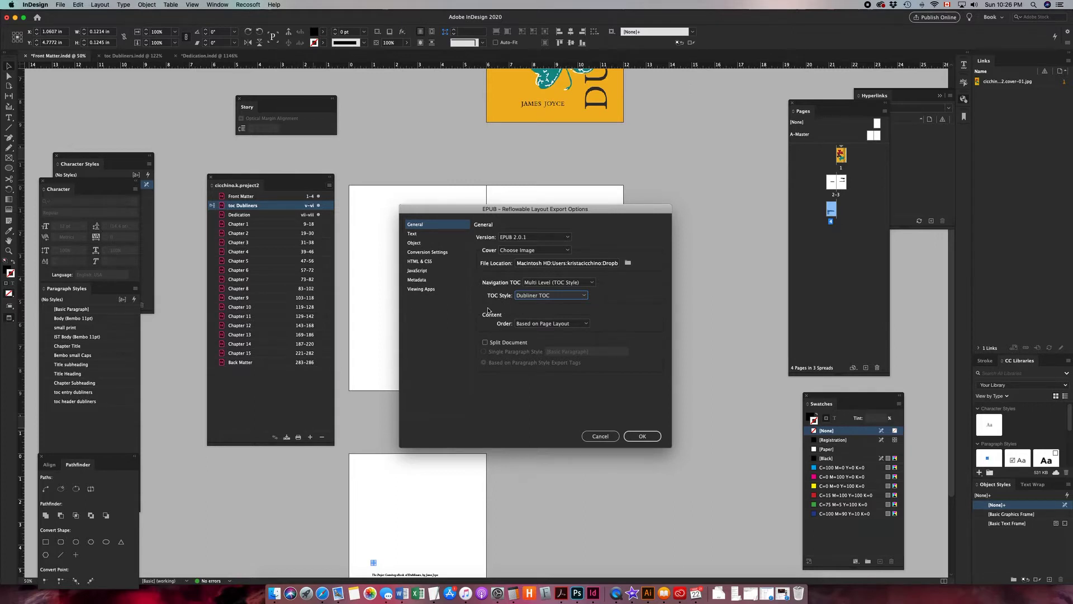
pyautogui.click(541, 324)
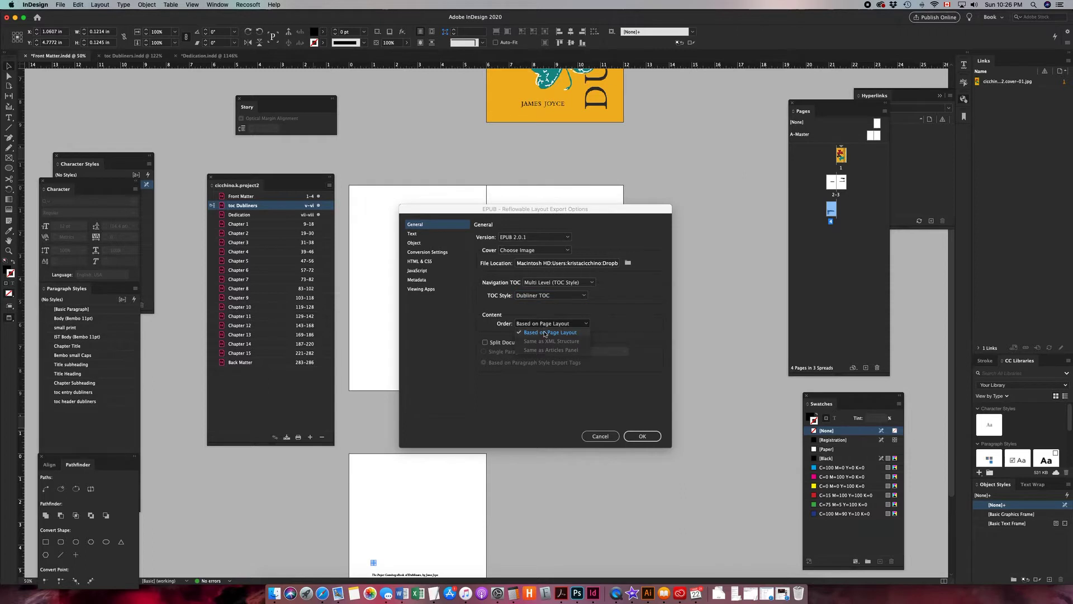
pyautogui.click(545, 333)
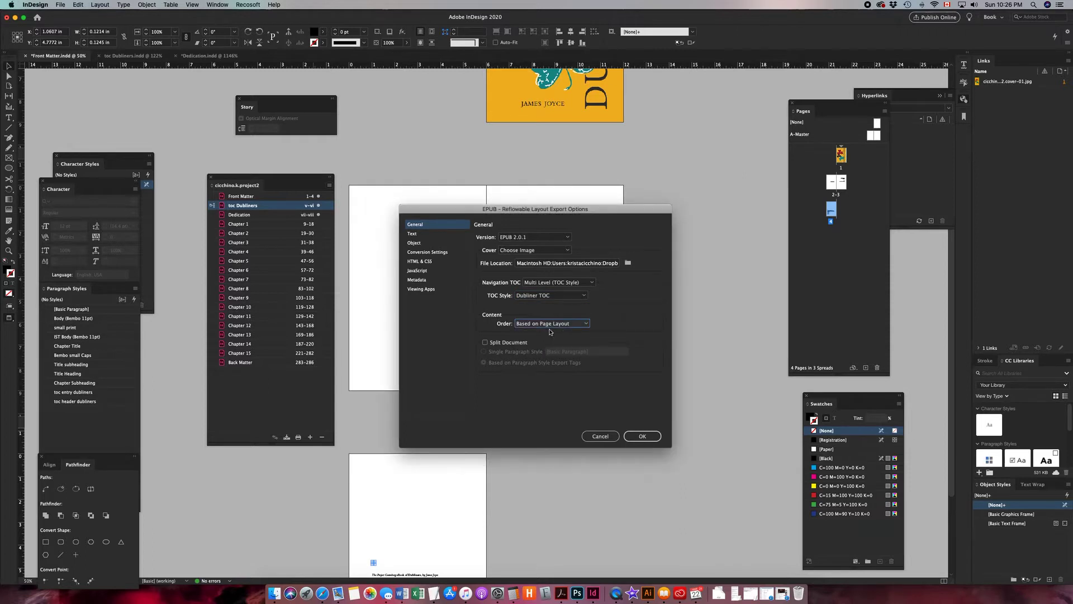
# Turn on Split Document for the EPUB export, based on the paragraph style export tags
pyautogui.click(484, 343)
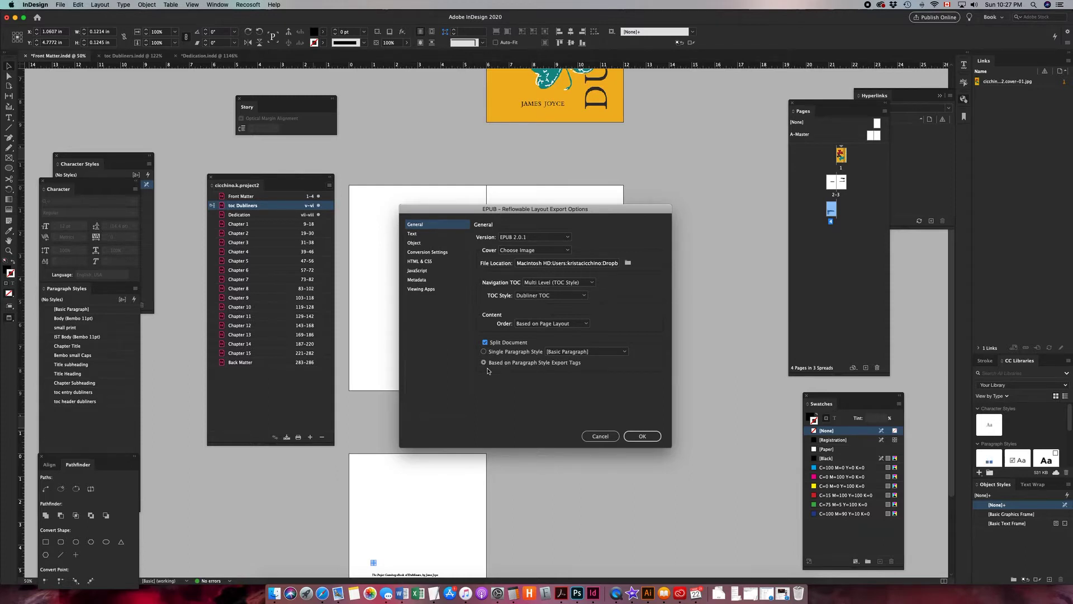
pyautogui.click(484, 351)
pyautogui.click(563, 352)
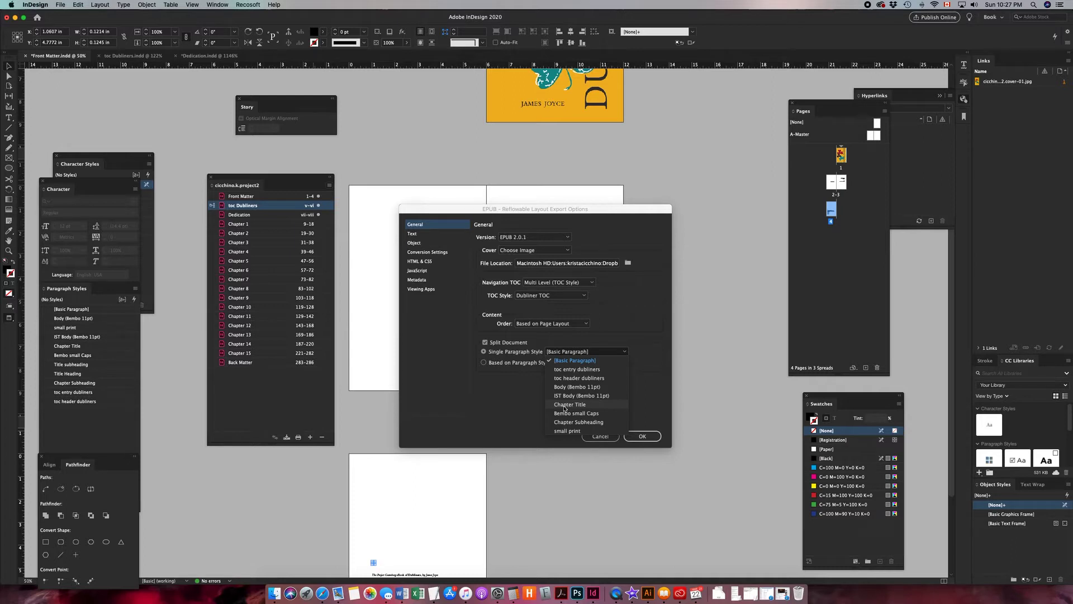
pyautogui.click(486, 382)
pyautogui.click(485, 363)
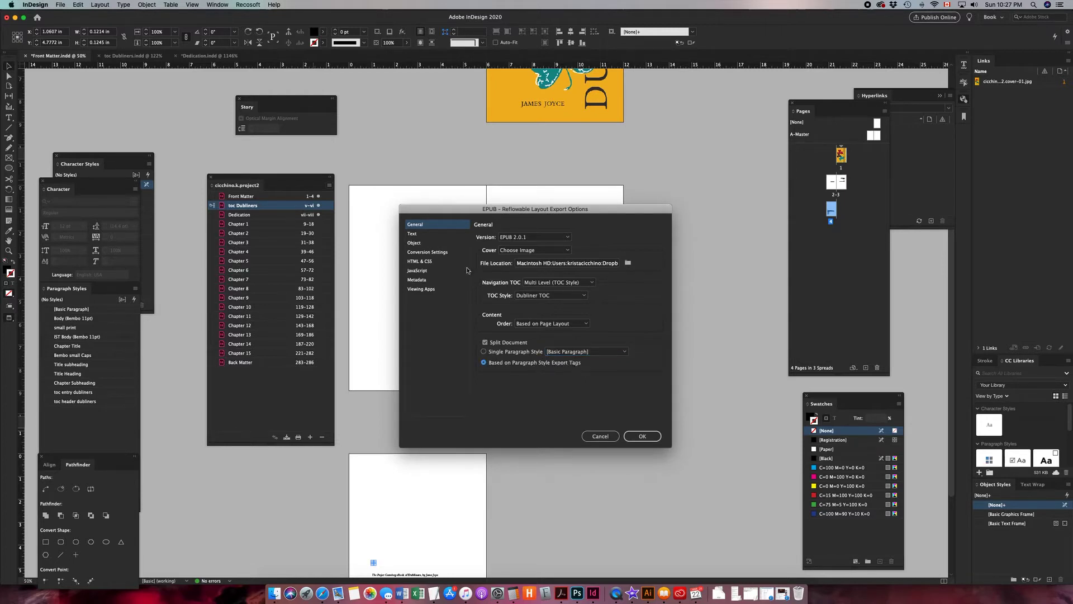
# Enable Remove Forced Line Breaks in the text export options and keep footnote placement at End of the section (Endnotes)
pyautogui.click(413, 234)
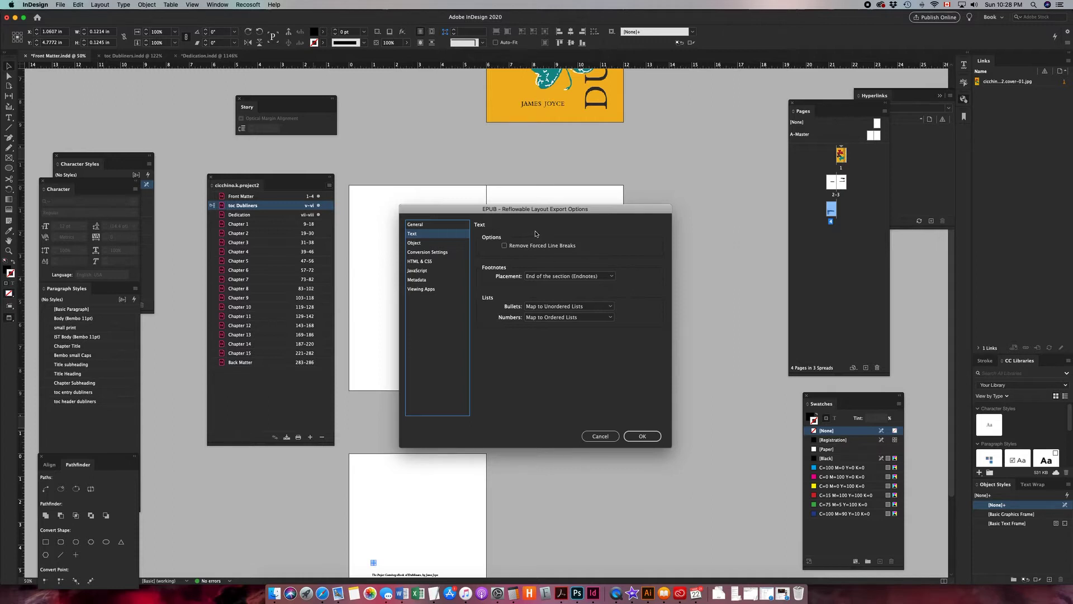
pyautogui.click(504, 246)
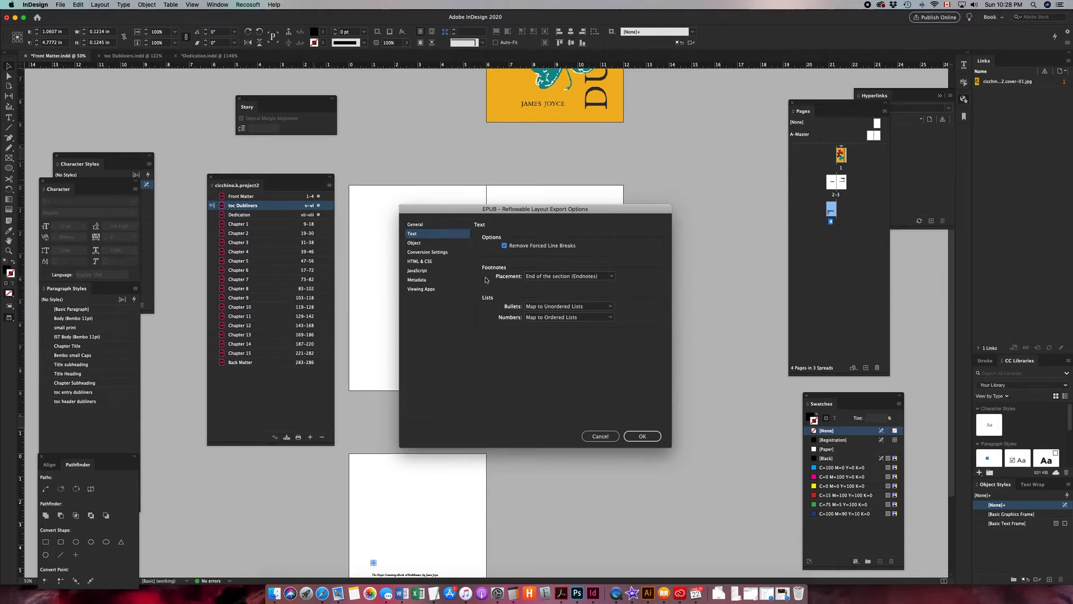
pyautogui.click(612, 277)
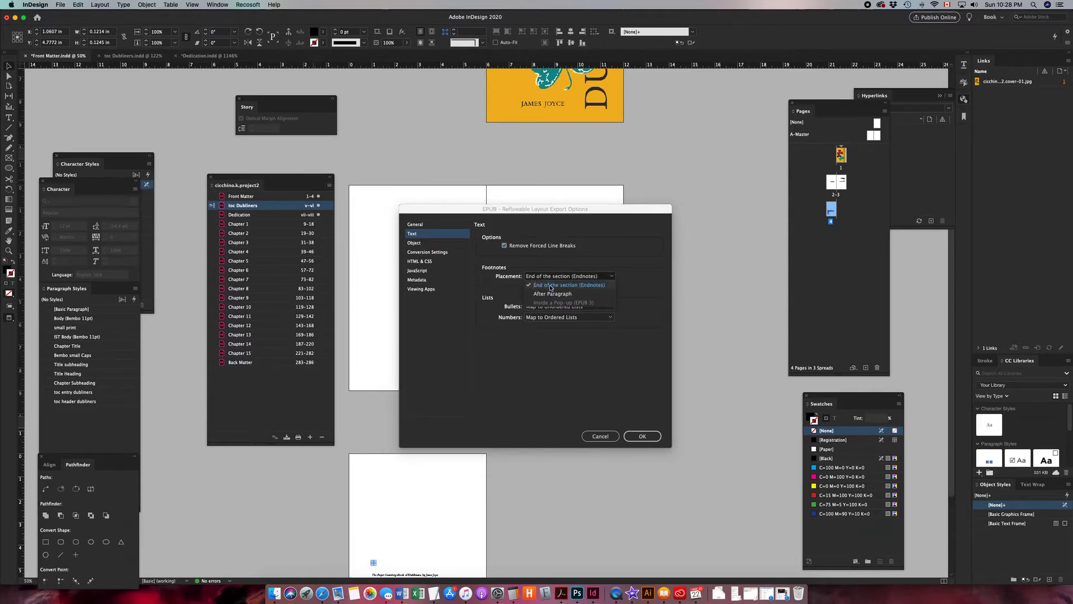
pyautogui.click(631, 274)
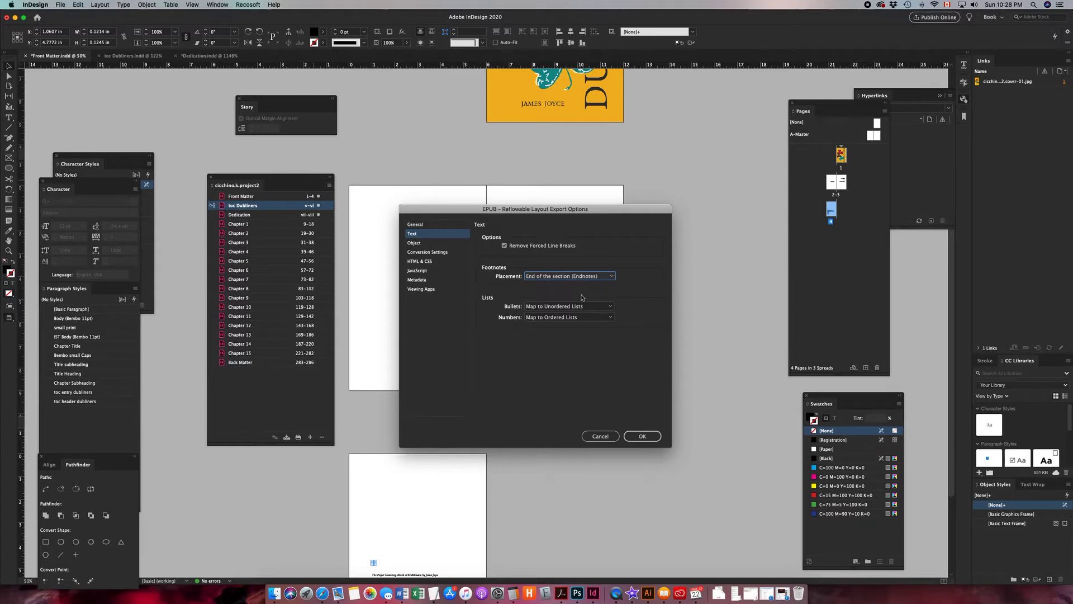
# Check the list options, keeping bullets at Map to Unordered Lists and numbers at Map to Ordered Lists
pyautogui.click(611, 307)
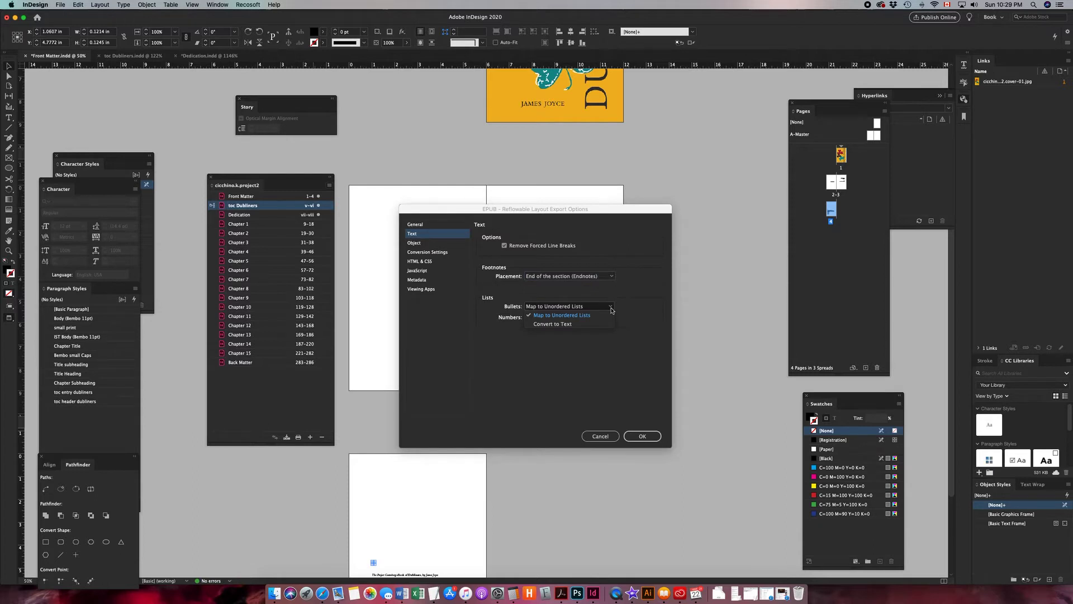
pyautogui.click(624, 319)
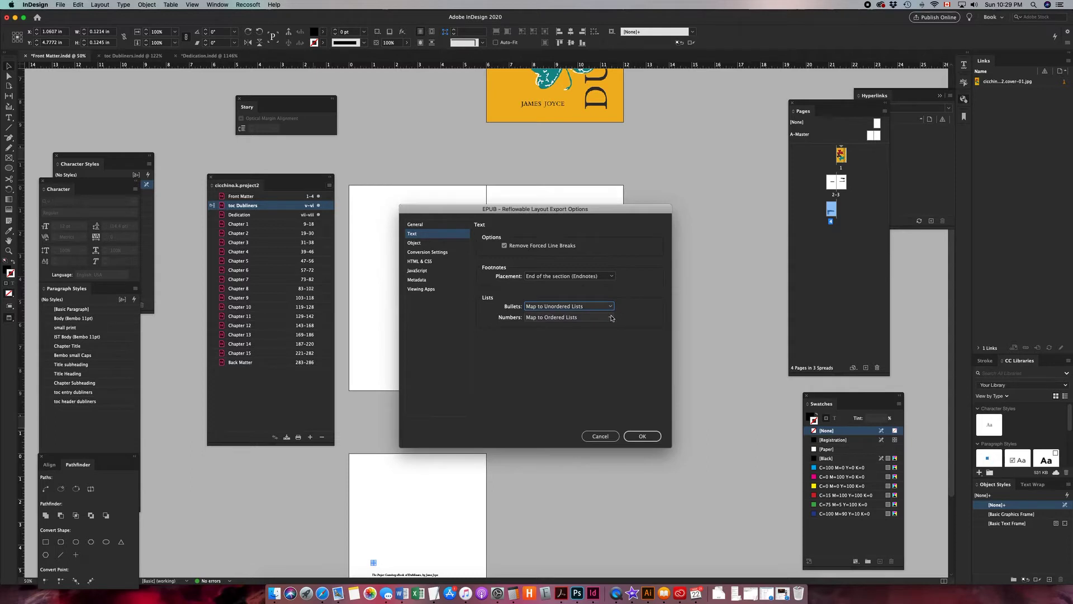
pyautogui.click(611, 317)
pyautogui.click(635, 315)
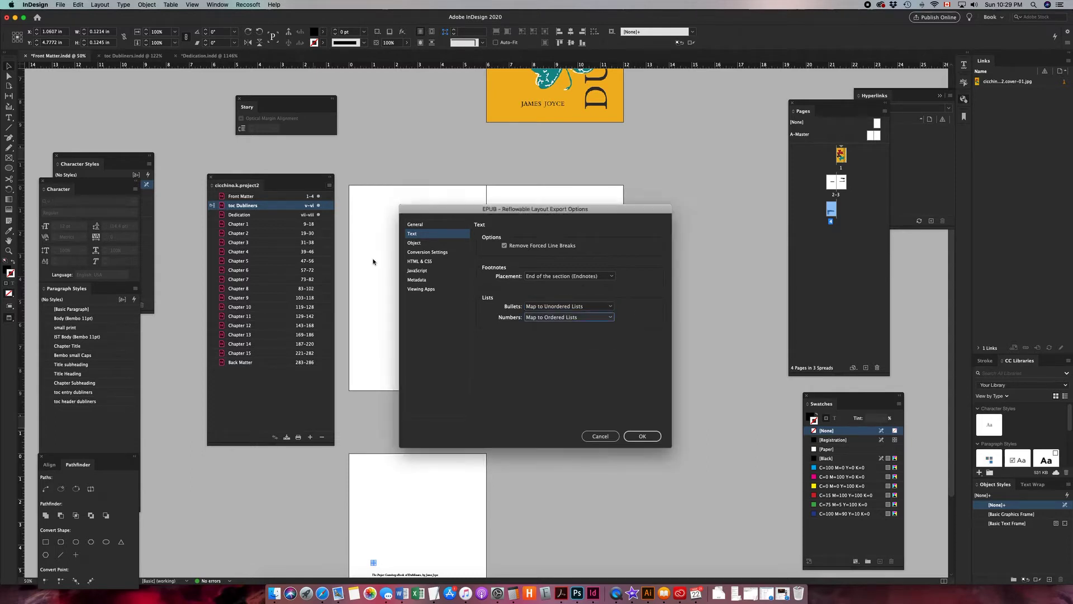
# Review the object, conversion, HTML & CSS and JavaScript export settings, keeping the image conversion format at Automatic
pyautogui.click(414, 243)
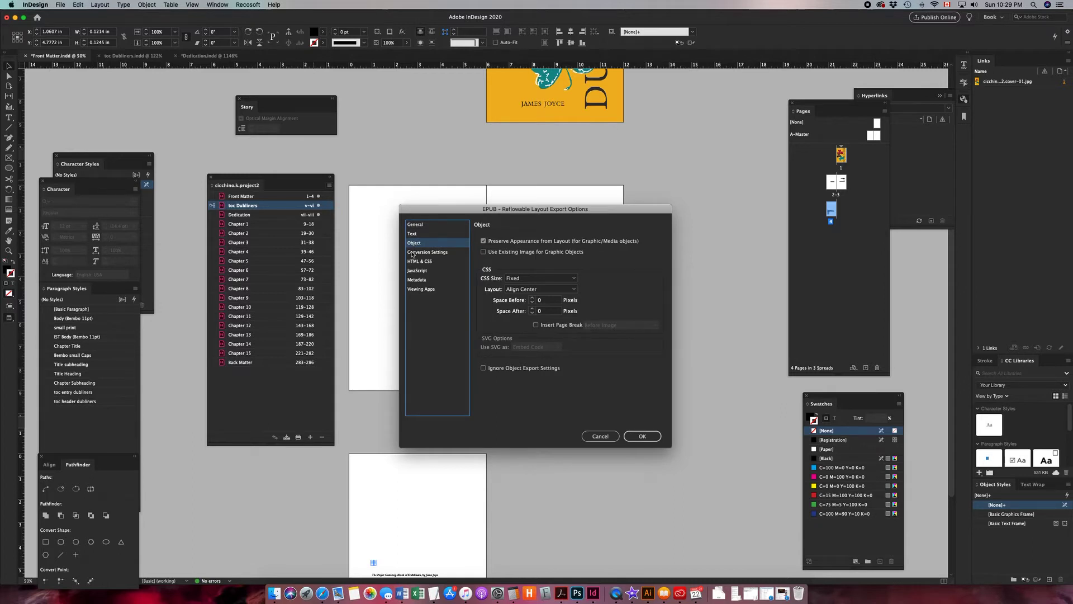
pyautogui.click(412, 252)
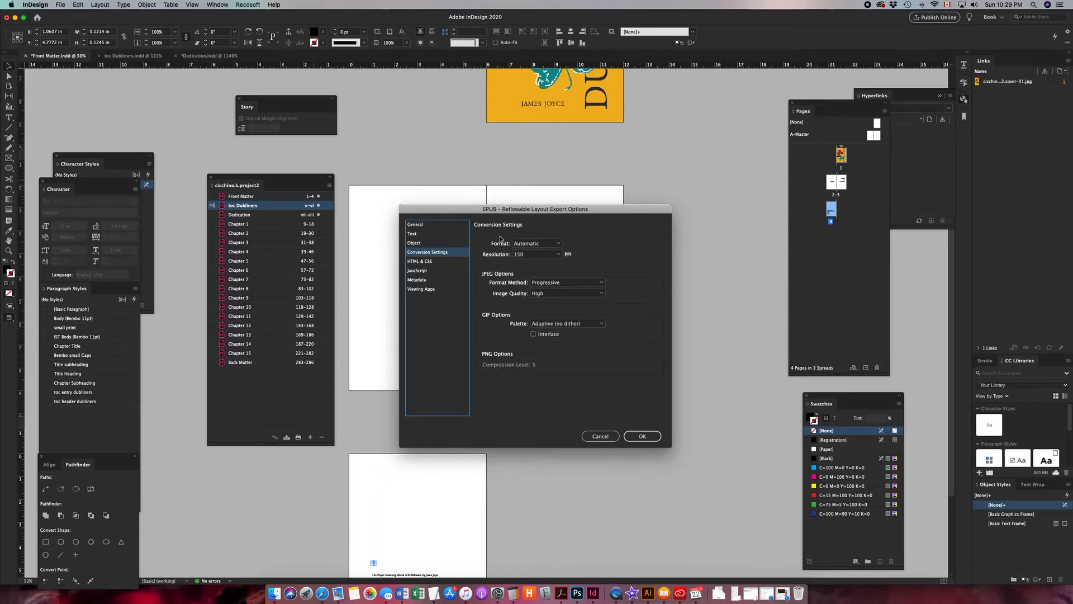
pyautogui.click(559, 243)
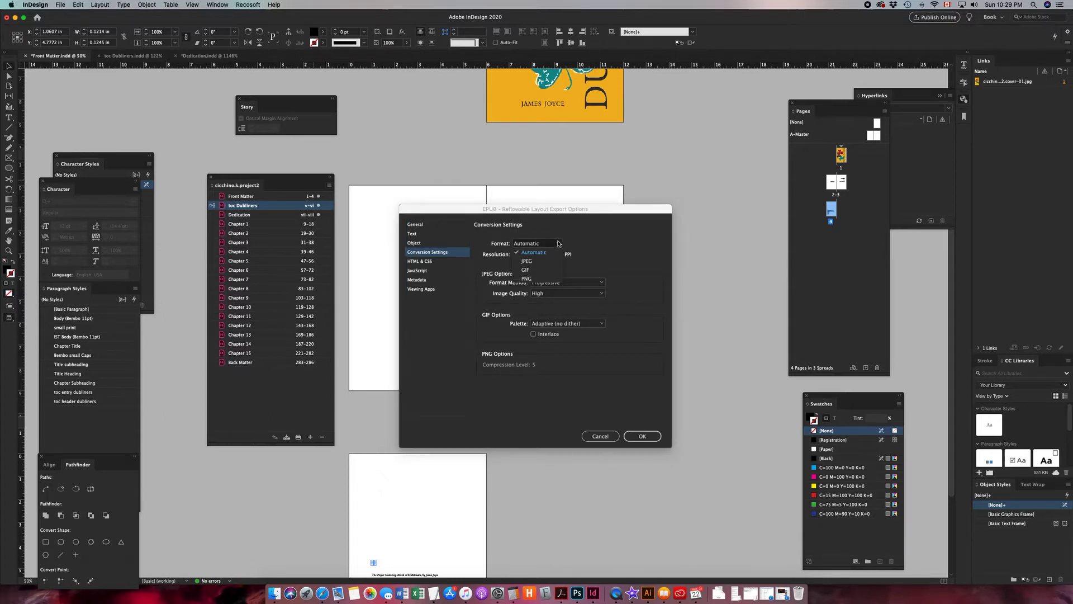
pyautogui.click(592, 241)
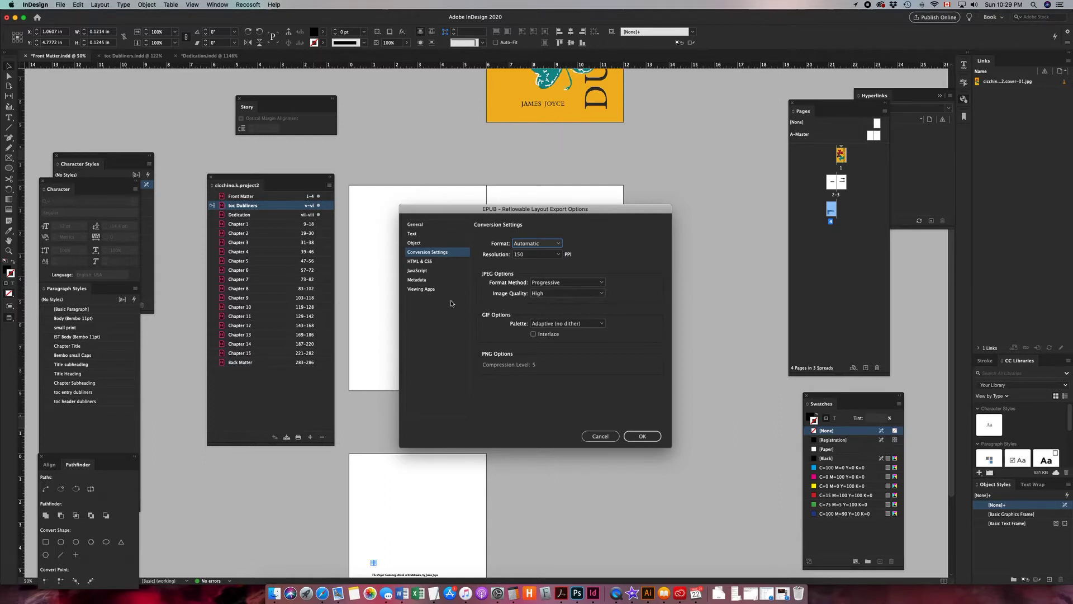
pyautogui.click(418, 261)
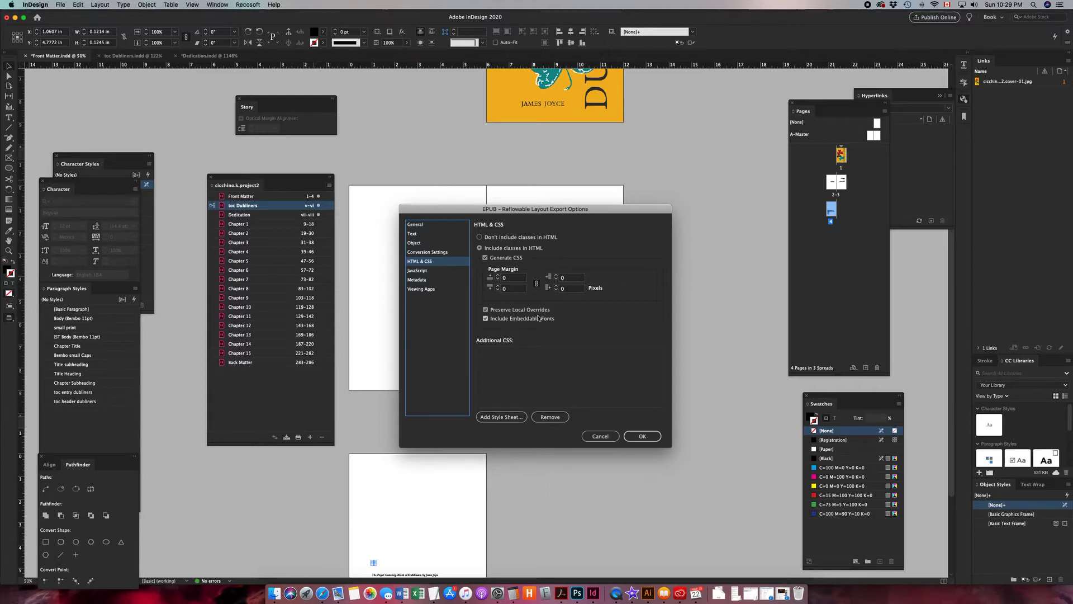
pyautogui.click(423, 271)
# Enter The Dubliners as the title in the EPUB metadata, keeping the existing identifier
pyautogui.click(417, 279)
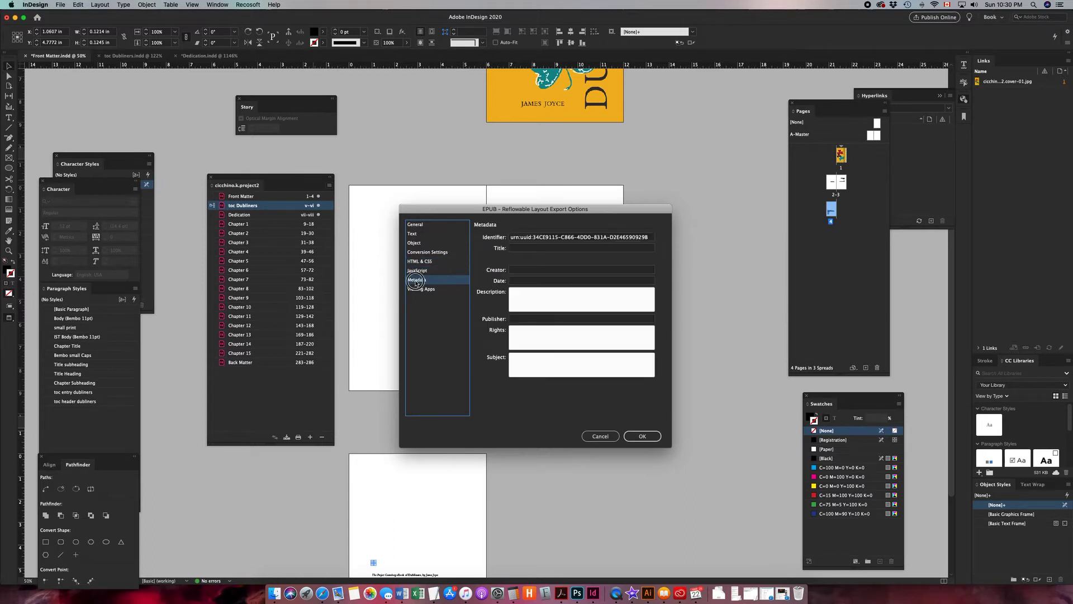
pyautogui.click(531, 249)
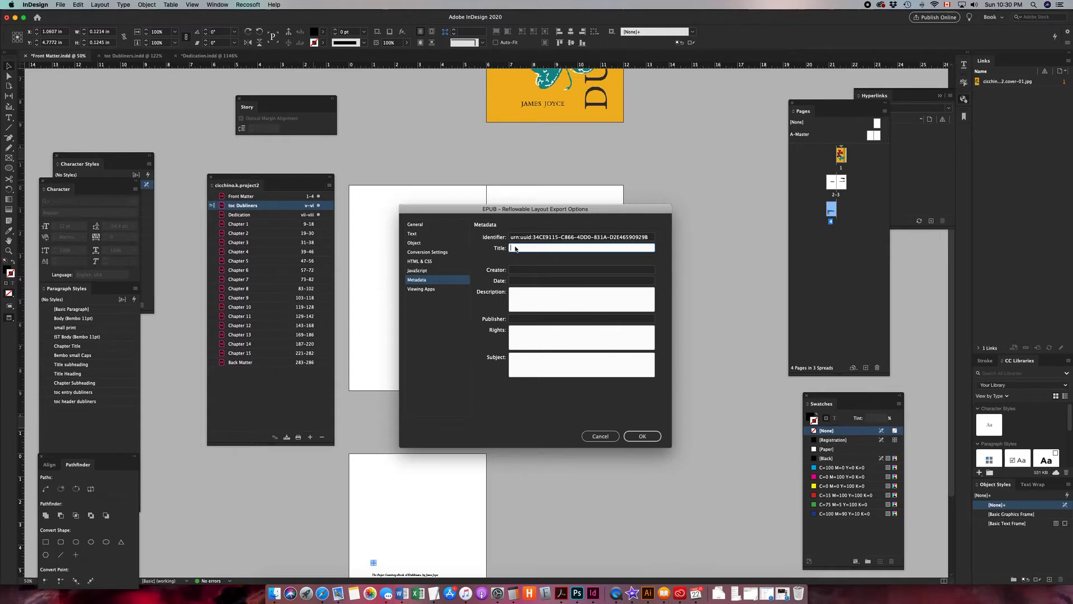
pyautogui.write('The Dubliners')
pyautogui.moveTo(548, 237); pyautogui.dragTo(514, 237)
pyautogui.tripleClick(513, 237)
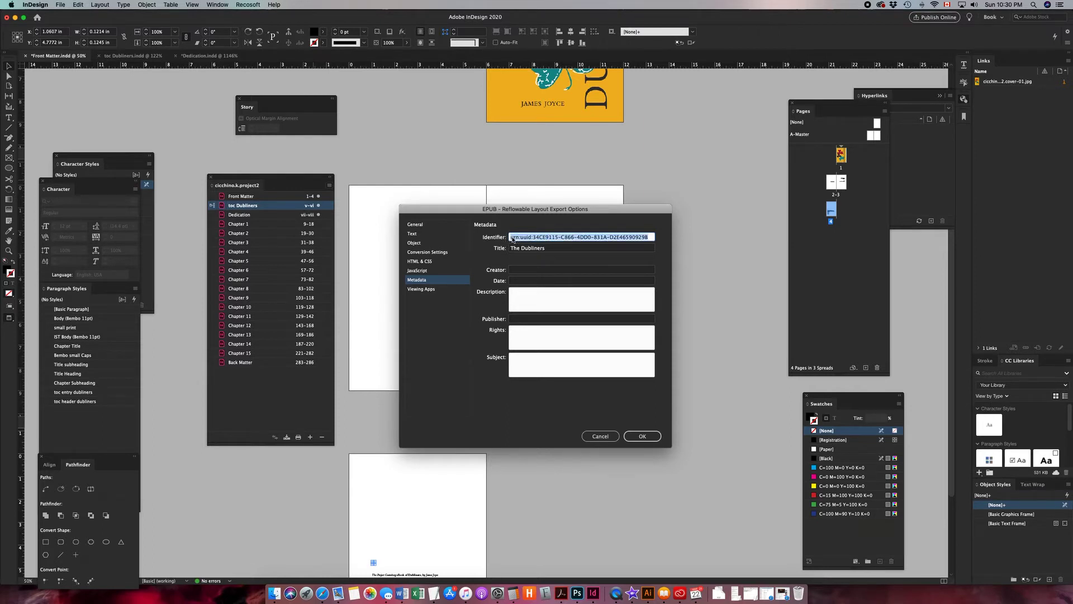
pyautogui.tripleClick(512, 238)
# Fill in the creator's full name and the date April 15,2020 in the EPUB metadata, leaving the description empty
pyautogui.click(526, 270)
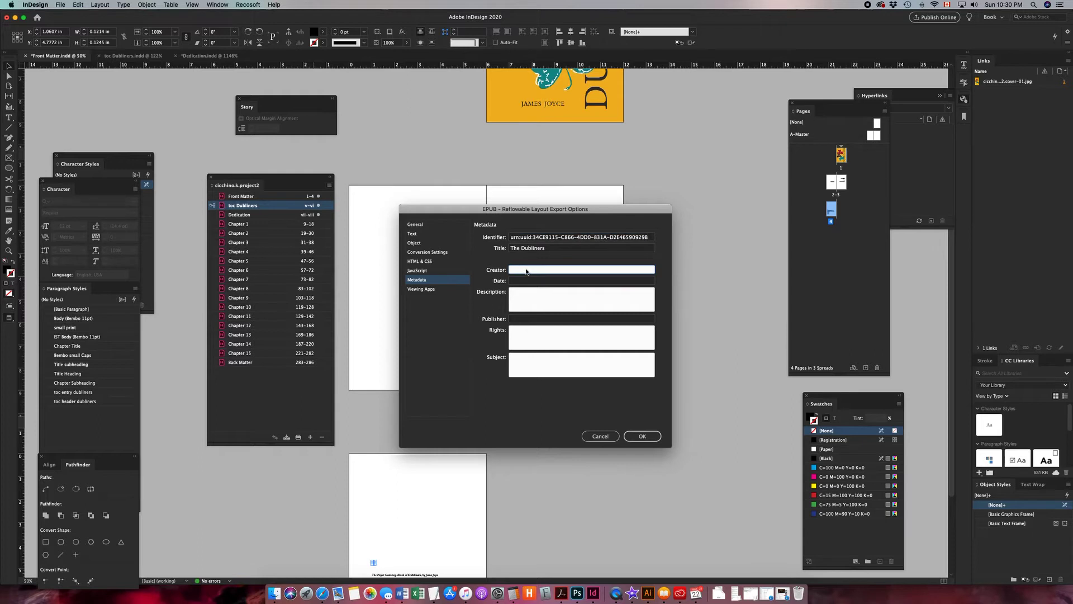
pyautogui.write('Krista Cicchino')
pyautogui.click(534, 280)
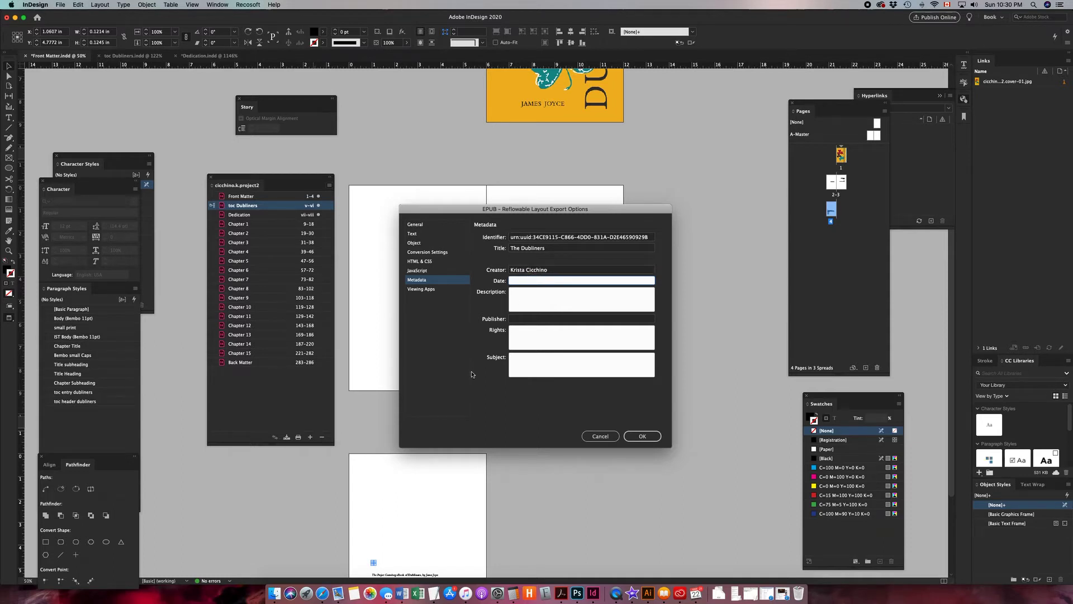
pyautogui.write('April 15,2020')
pyautogui.click(519, 299)
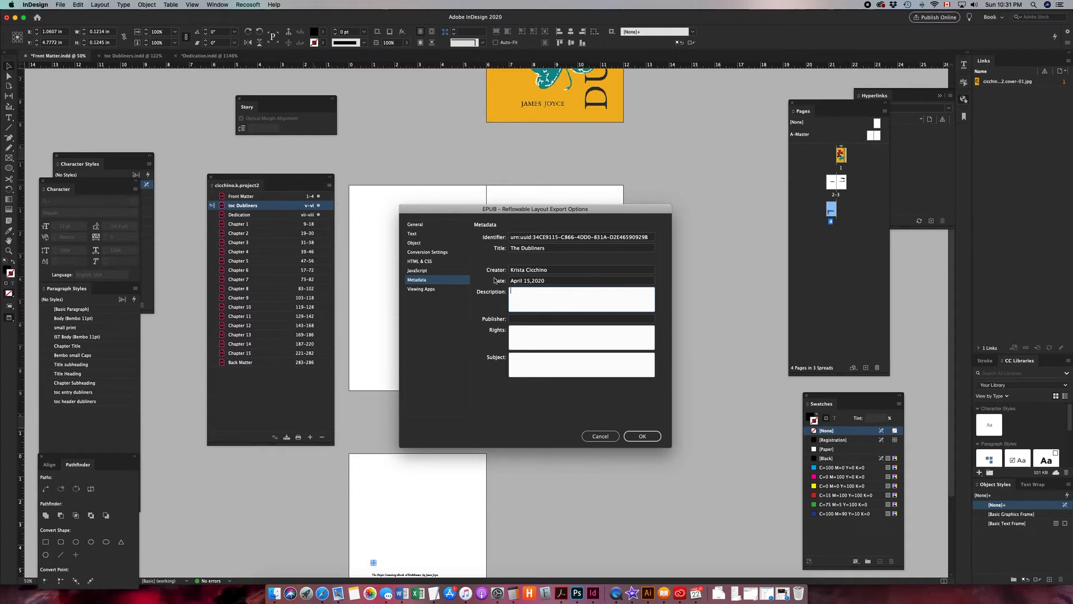
# Keep Books.app as the viewing app, export the EPUB and dismiss the export warning
pyautogui.click(418, 290)
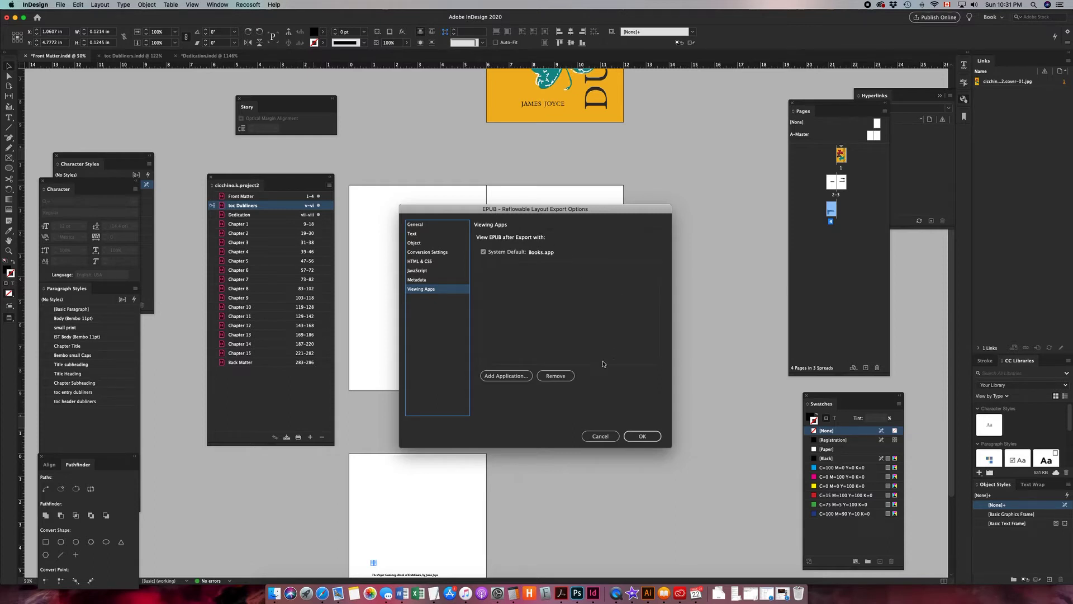
pyautogui.click(638, 439)
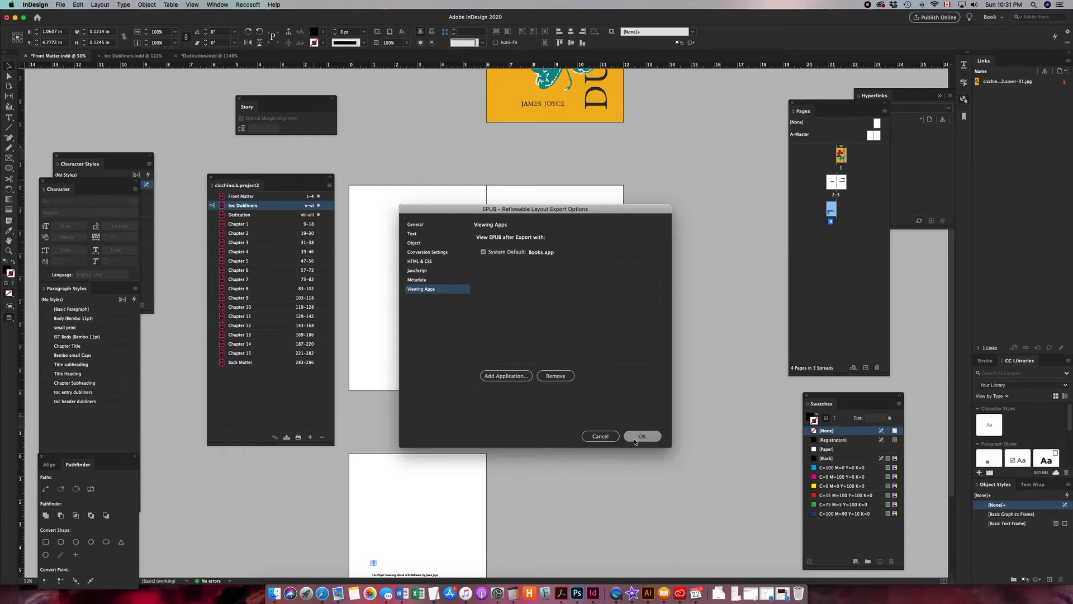
pyautogui.click(643, 437)
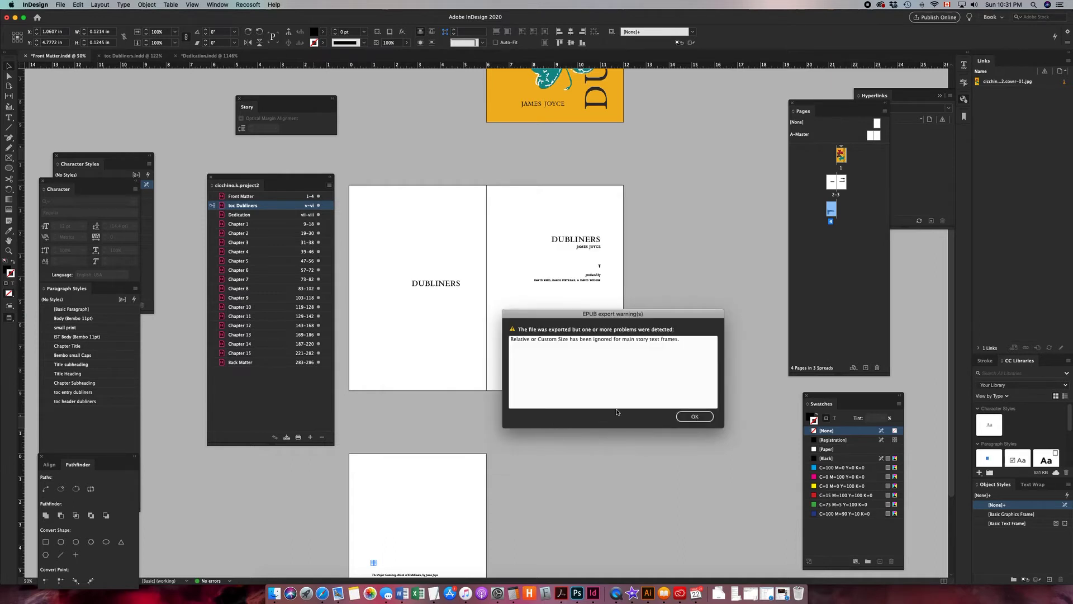
pyautogui.click(689, 417)
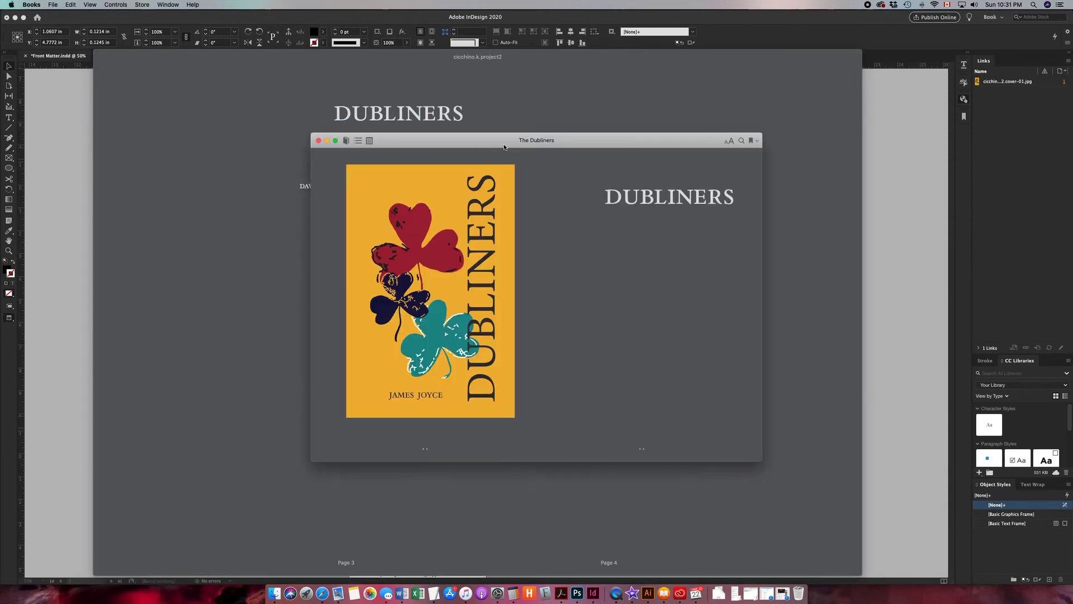
# Move and enlarge the exported book's window in Books, and page from the cover through the contents to The Sisters
pyautogui.moveTo(439, 108); pyautogui.dragTo(392, 72)
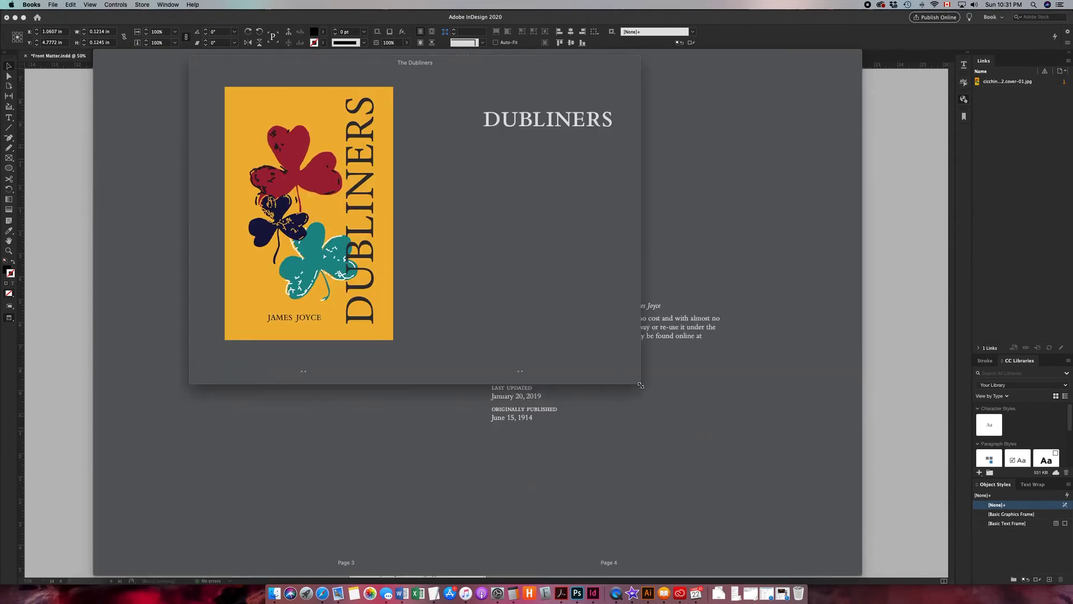
pyautogui.moveTo(689, 474); pyautogui.dragTo(833, 569)
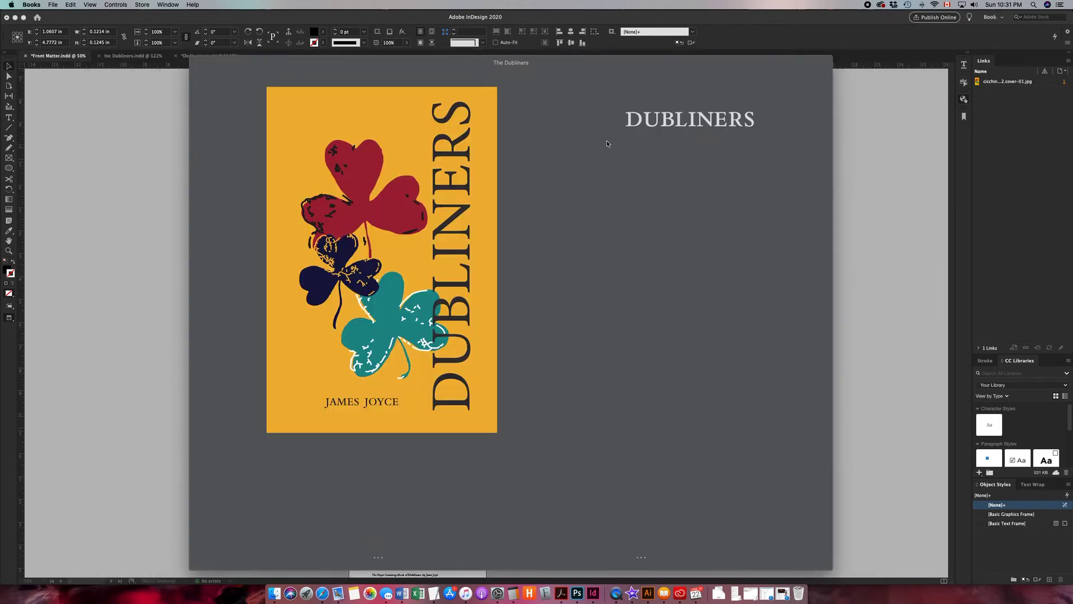
pyautogui.press('Right')
pyautogui.press('Right')
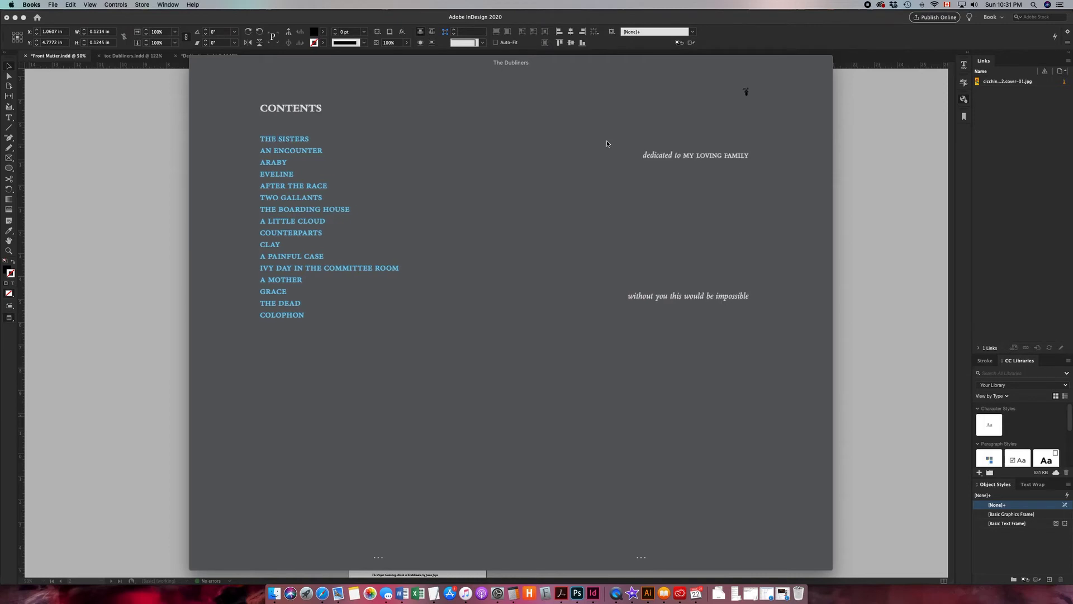
pyautogui.press('Right')
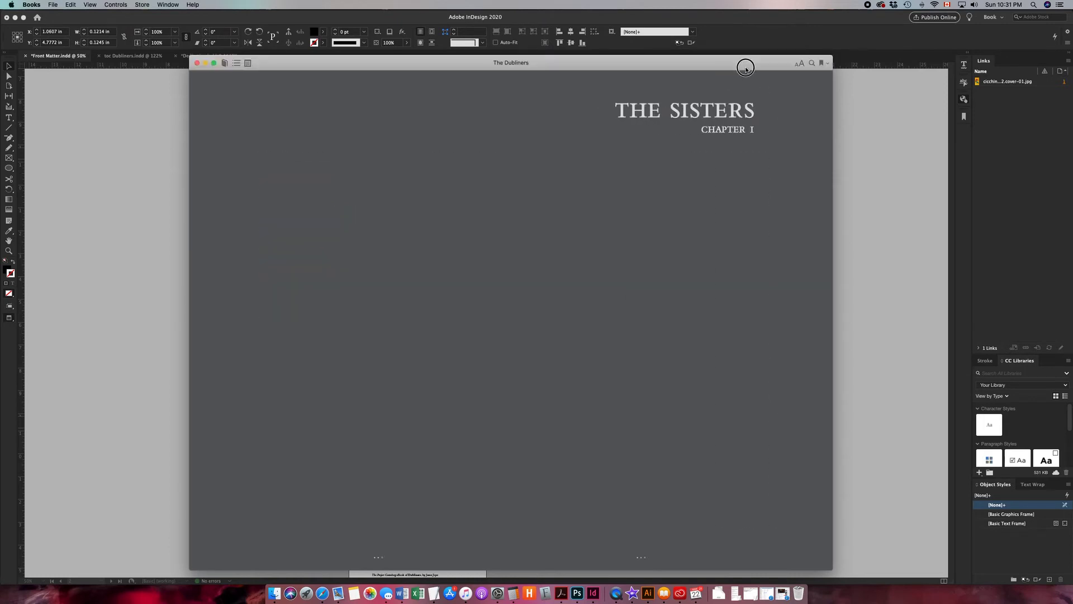
# Try larger and smaller text and the black theme in the book, ending with the Athelas font on the white theme
pyautogui.click(799, 64)
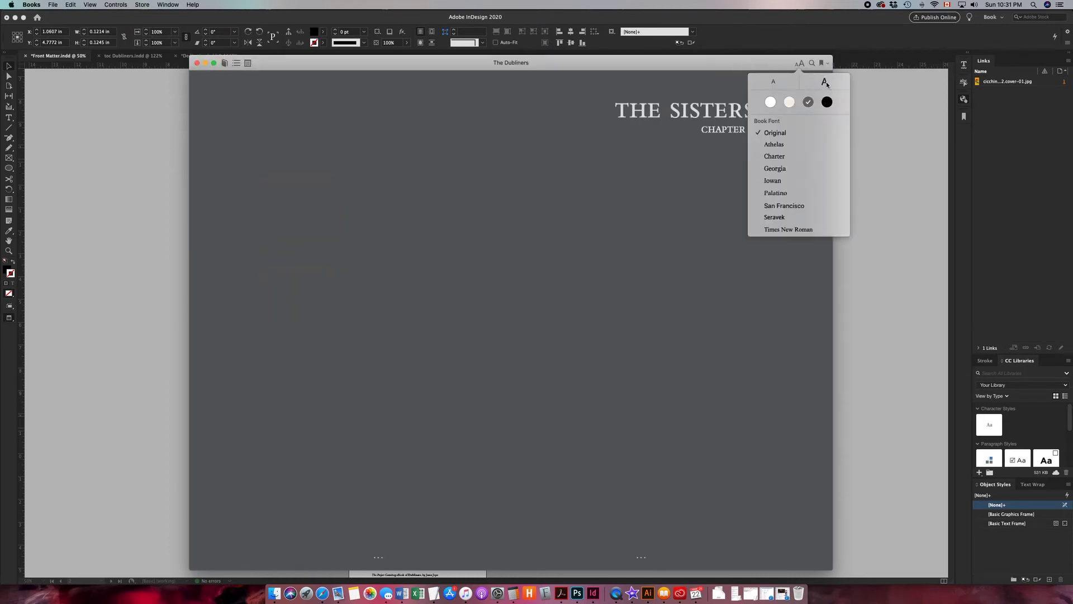
pyautogui.click(826, 83)
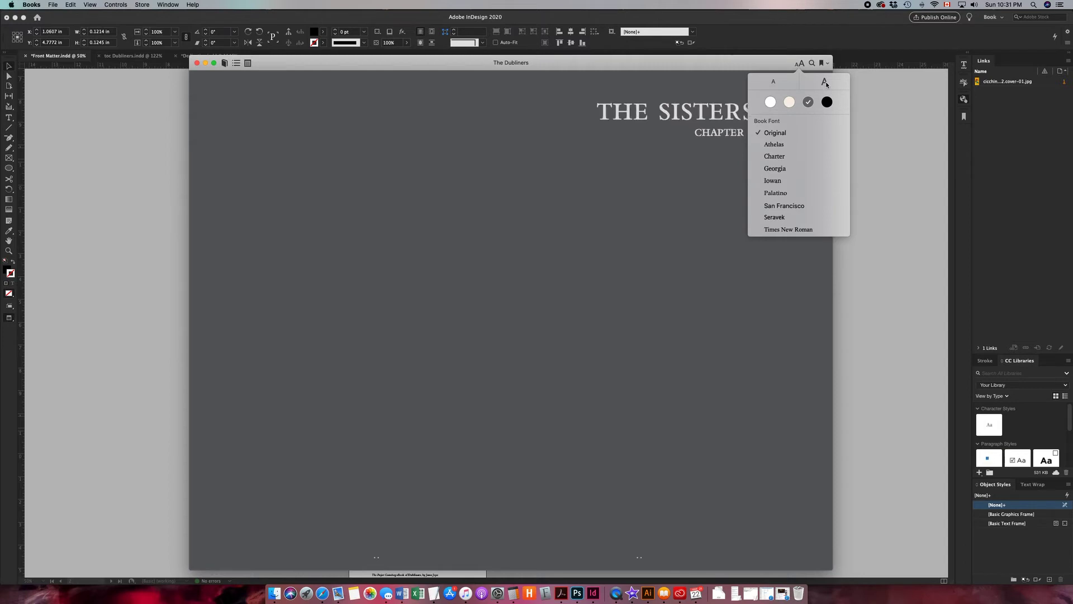
pyautogui.click(826, 83)
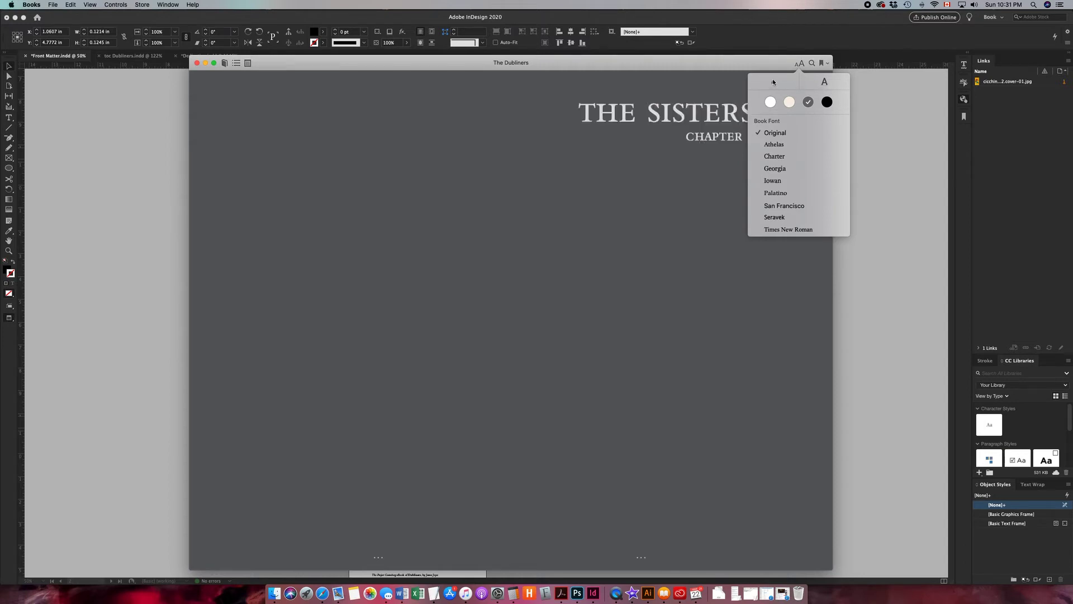
pyautogui.click(773, 82)
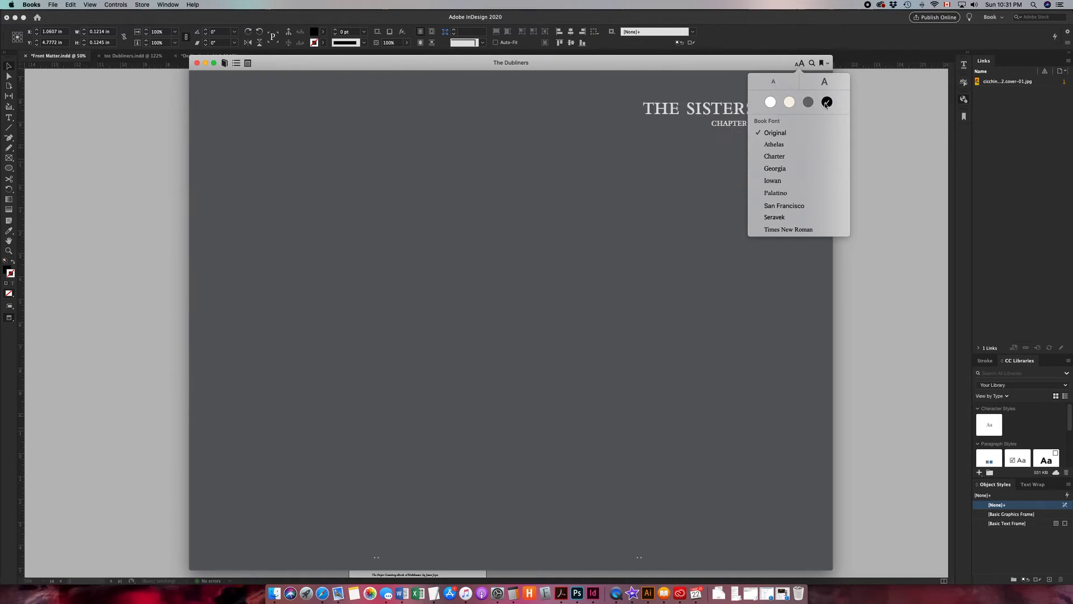
pyautogui.click(826, 102)
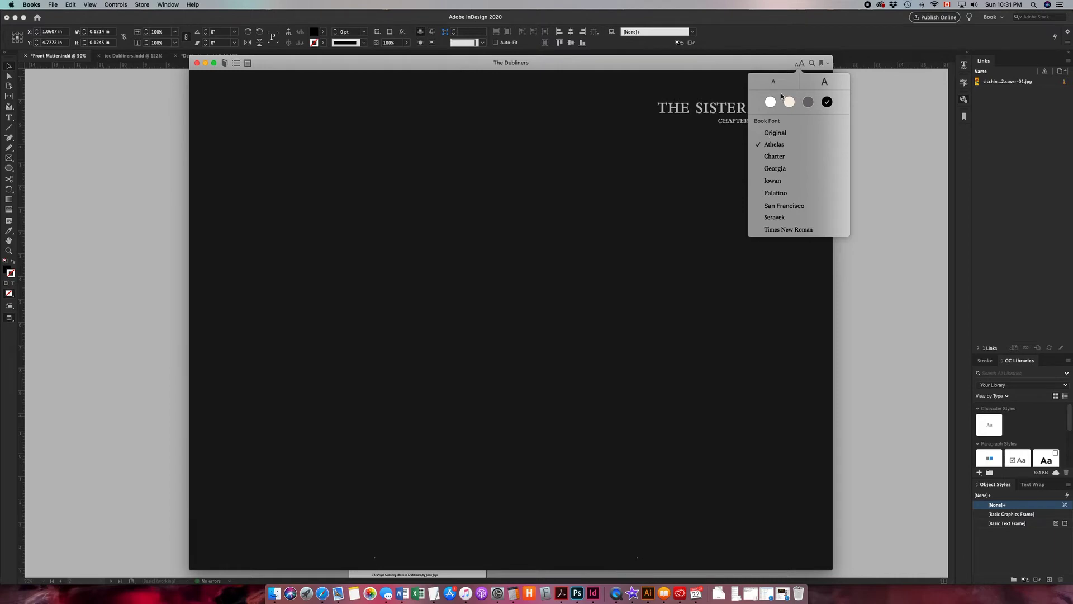
pyautogui.click(770, 102)
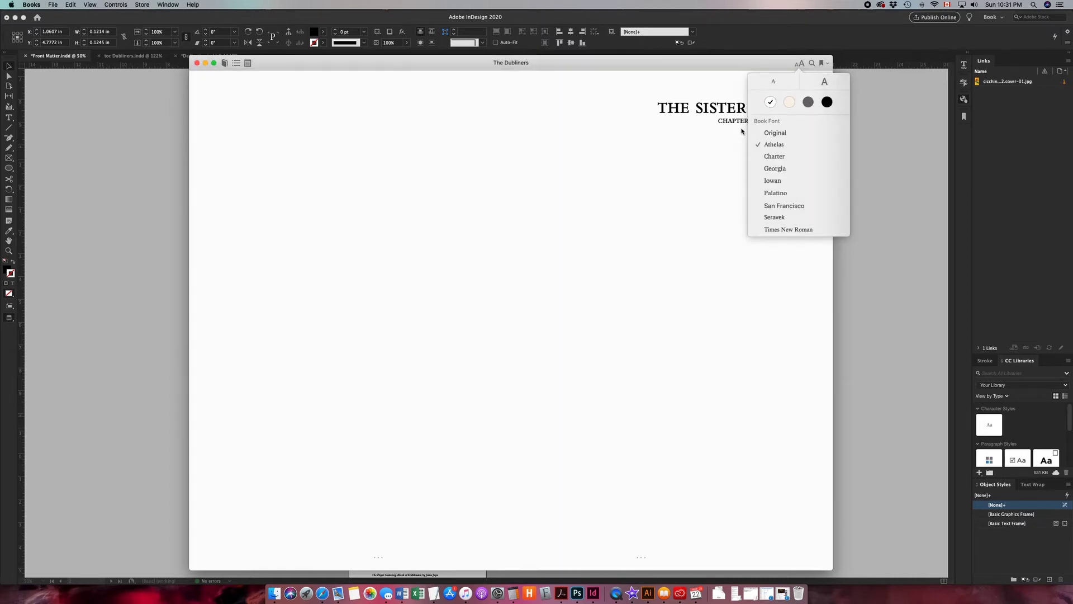
# Enlarge the book's text, move and widen its window, and page to the opening text of The Sisters
pyautogui.click(821, 82)
pyautogui.moveTo(596, 59); pyautogui.dragTo(495, 11)
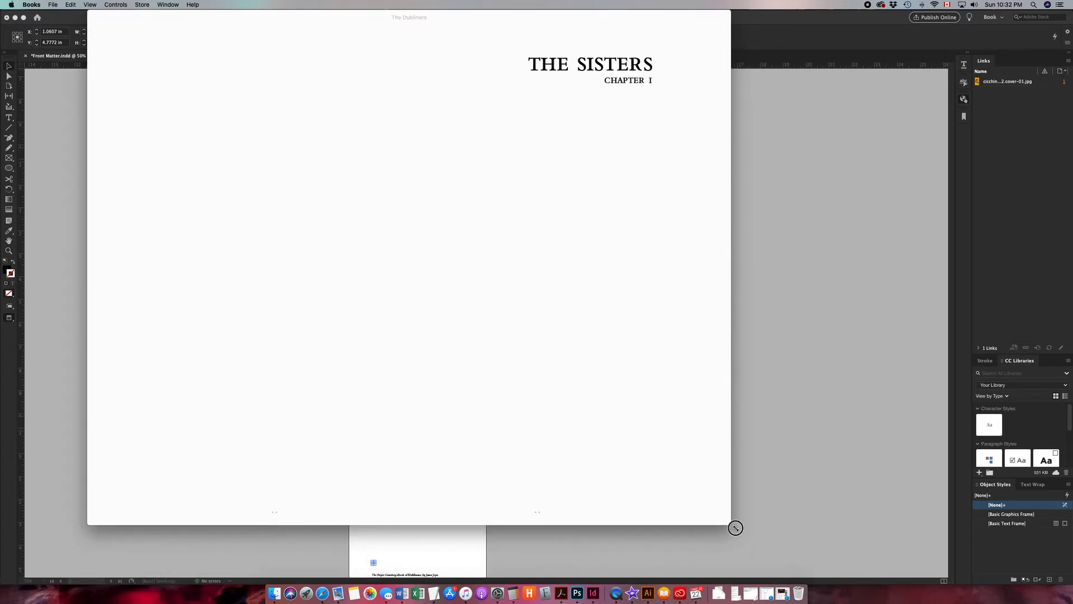
pyautogui.moveTo(735, 527); pyautogui.dragTo(1018, 581)
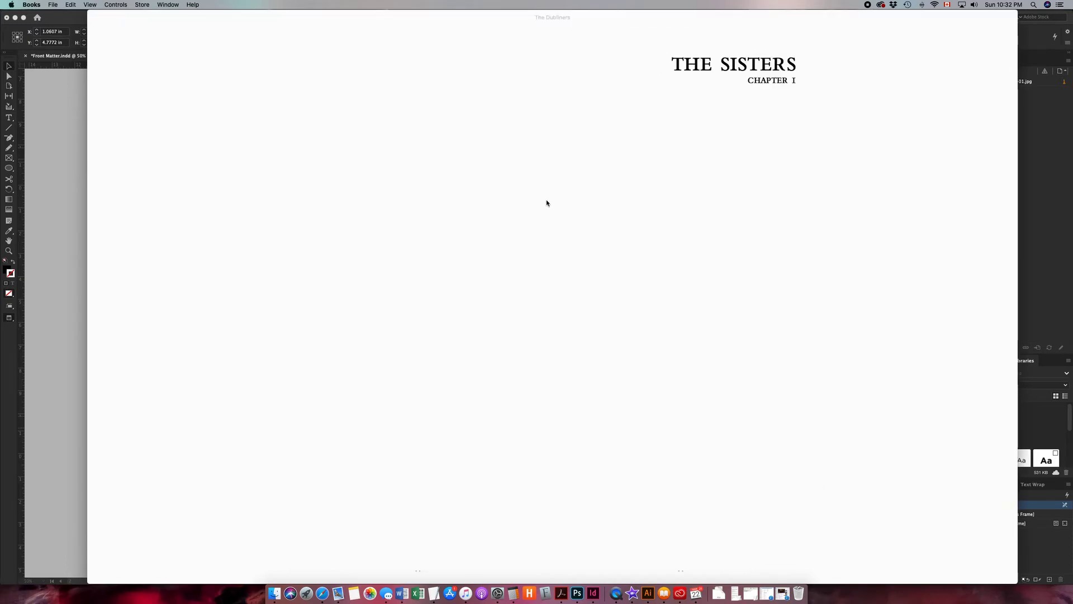
pyautogui.press('Left')
pyautogui.press('Right')
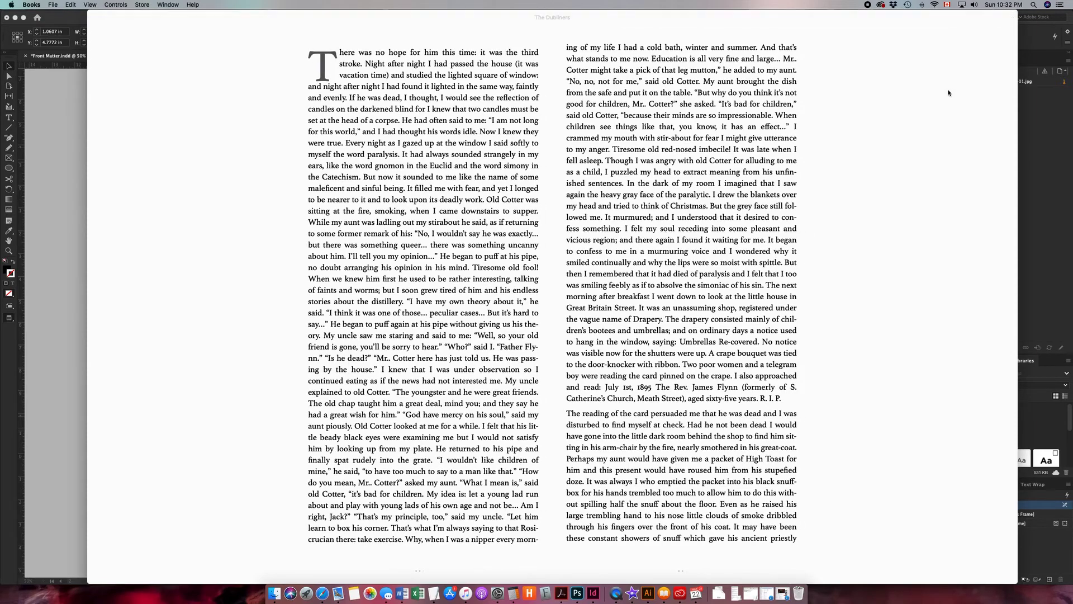
# Shrink the window, page through the front matter, enlarge the window again and follow the contents link to The Sisters
pyautogui.moveTo(1014, 579); pyautogui.dragTo(557, 244)
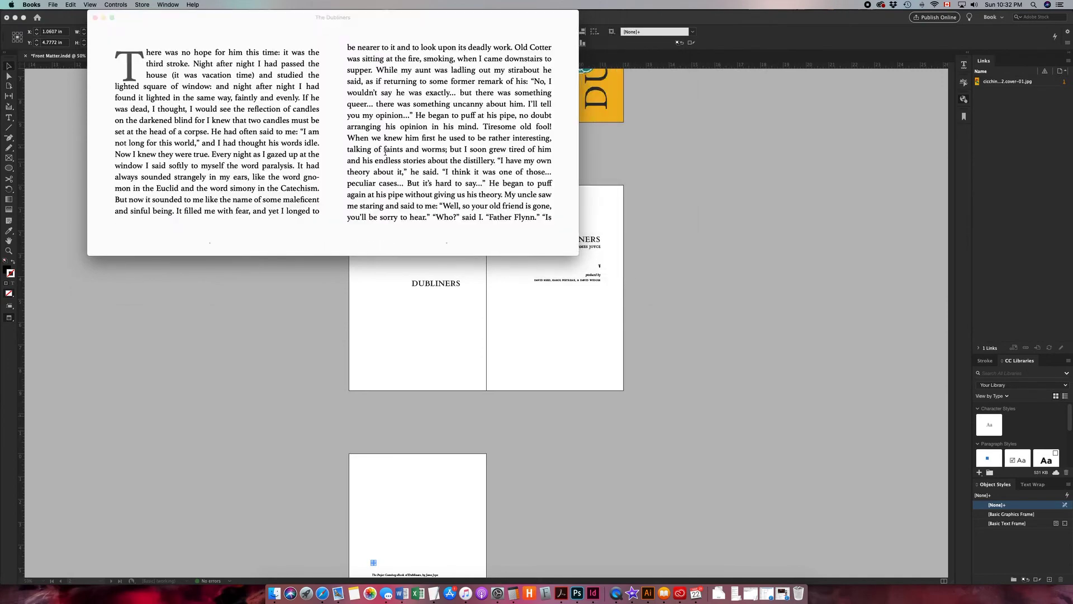
pyautogui.hscroll(-10, 305, 122)
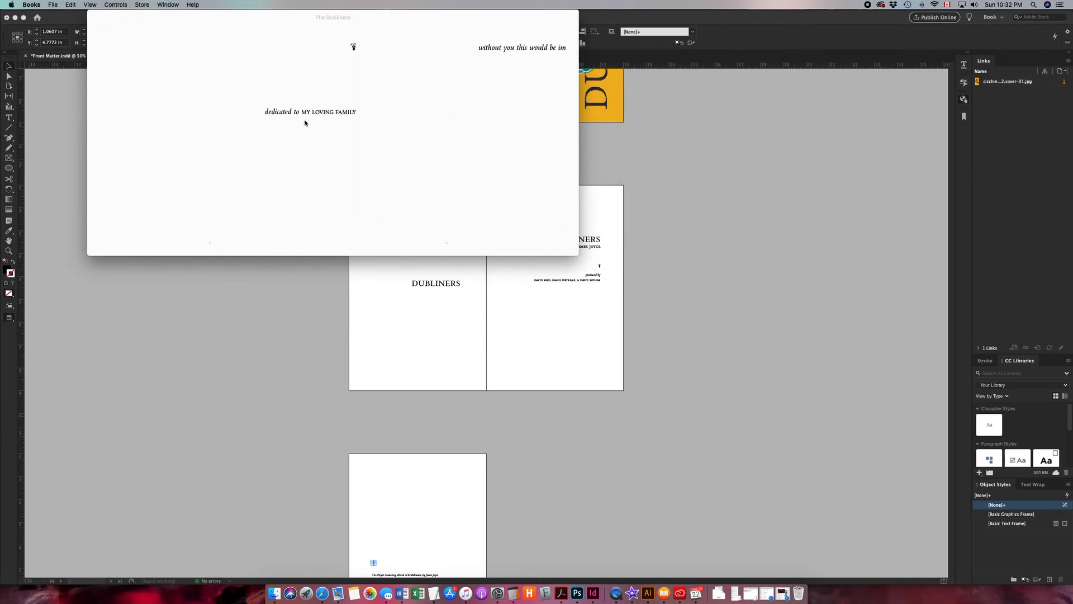
pyautogui.hscroll(-10, 305, 122)
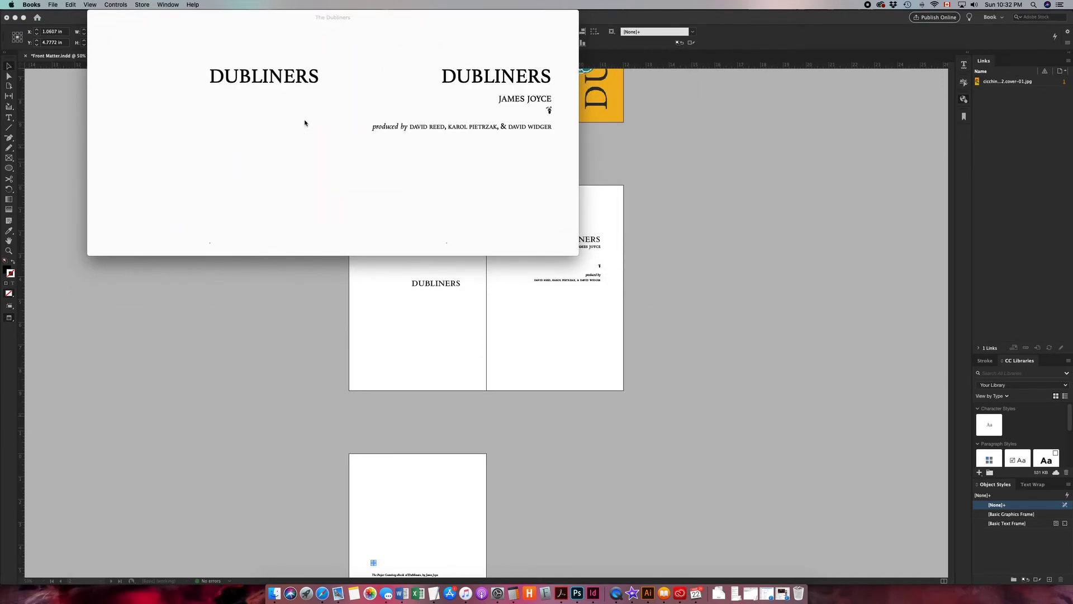
pyautogui.hscroll(5, 305, 123)
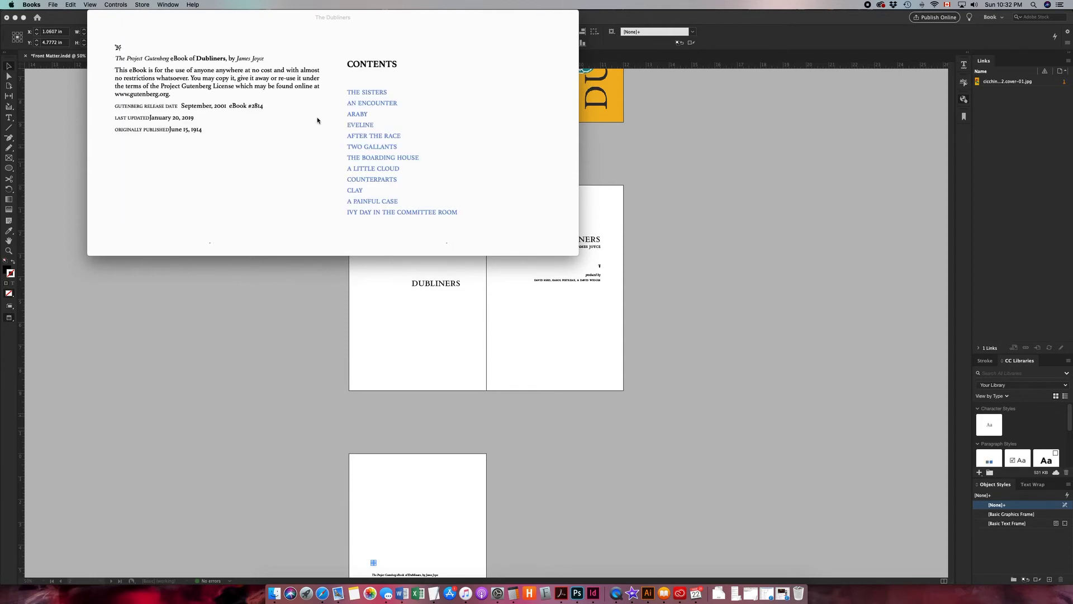
pyautogui.moveTo(578, 256); pyautogui.dragTo(886, 522)
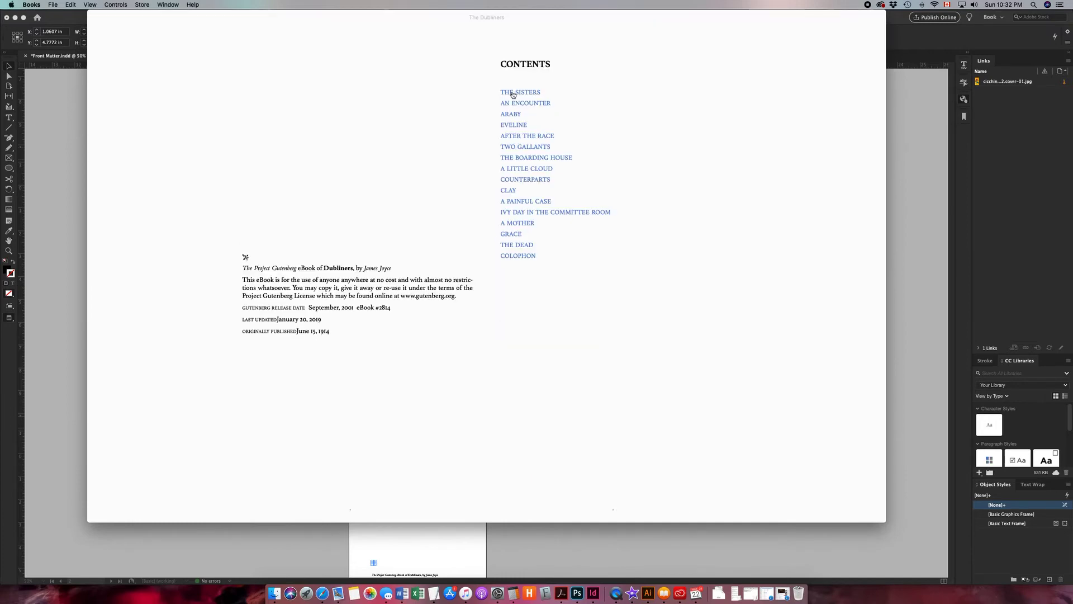
pyautogui.click(510, 92)
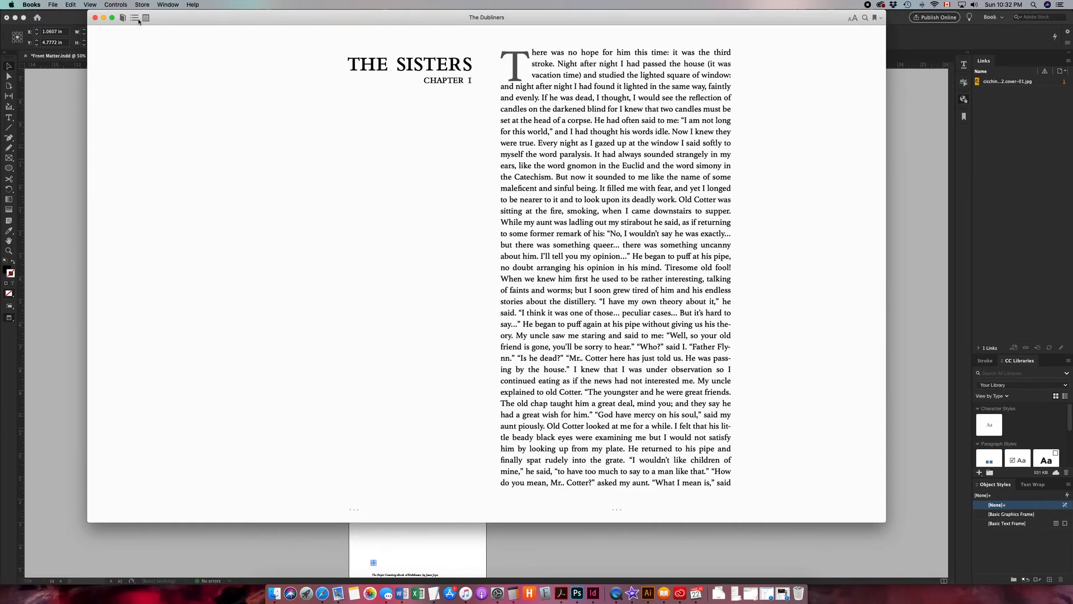
# Jump to Clay through the book's navigation table of contents and page on into the following chapter, A Painful Case
pyautogui.click(135, 18)
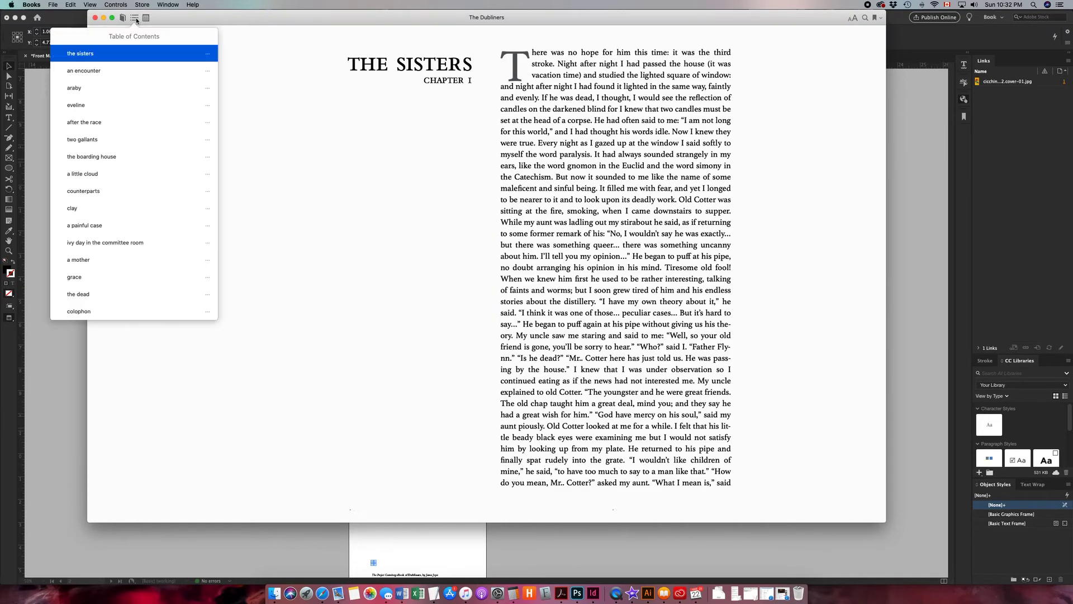
pyautogui.click(73, 208)
pyautogui.press('Right')
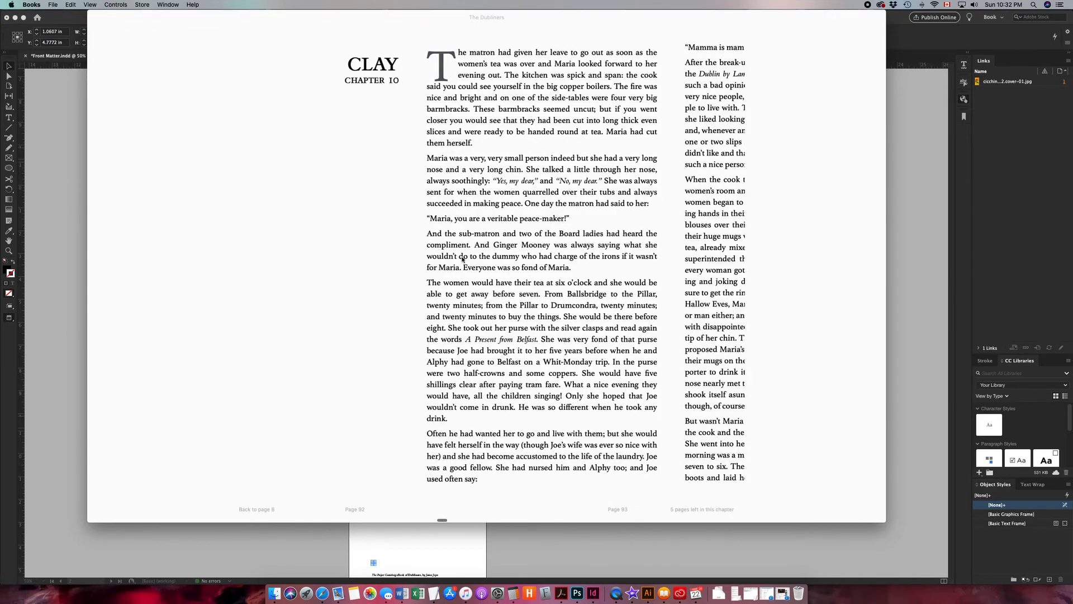
pyautogui.press('Right')
pyautogui.press('Right')
pyautogui.press('Right')
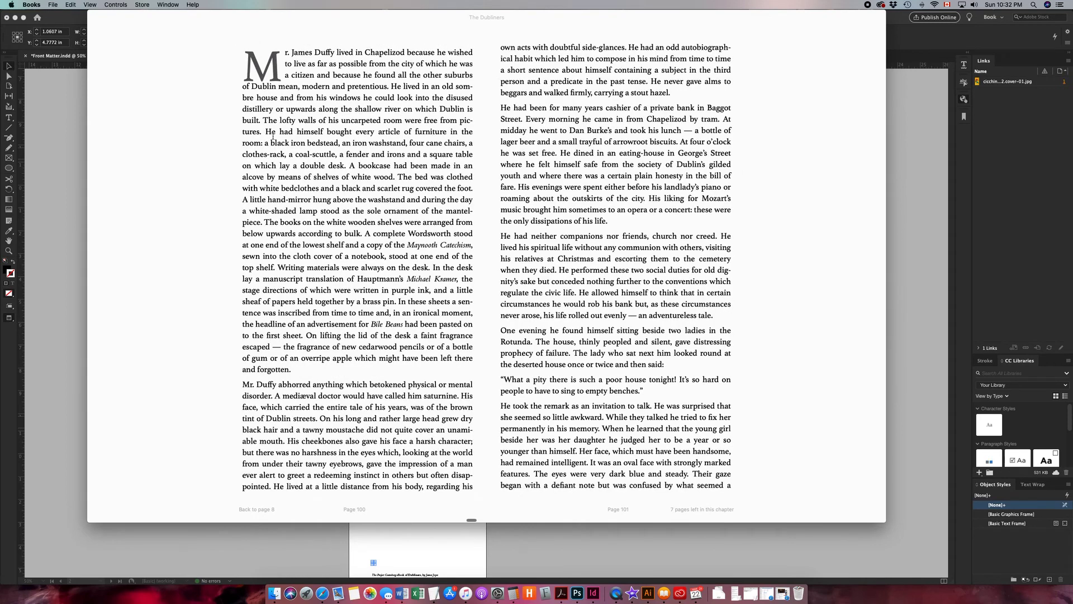
# Jump to Eveline and The Sisters through the navigation table of contents, and page back to the cover
pyautogui.click(136, 19)
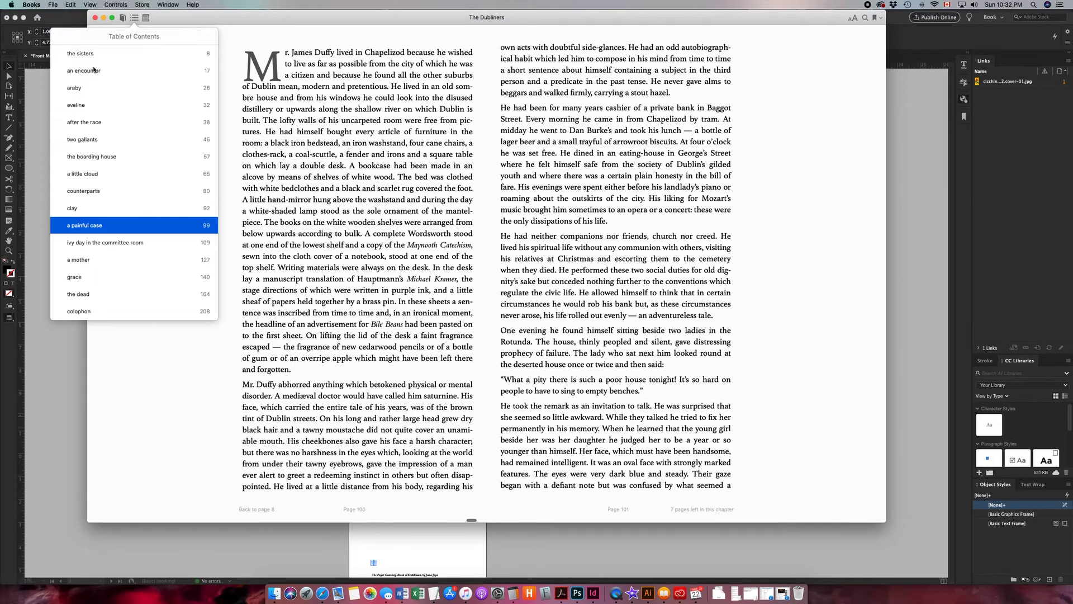
pyautogui.click(82, 105)
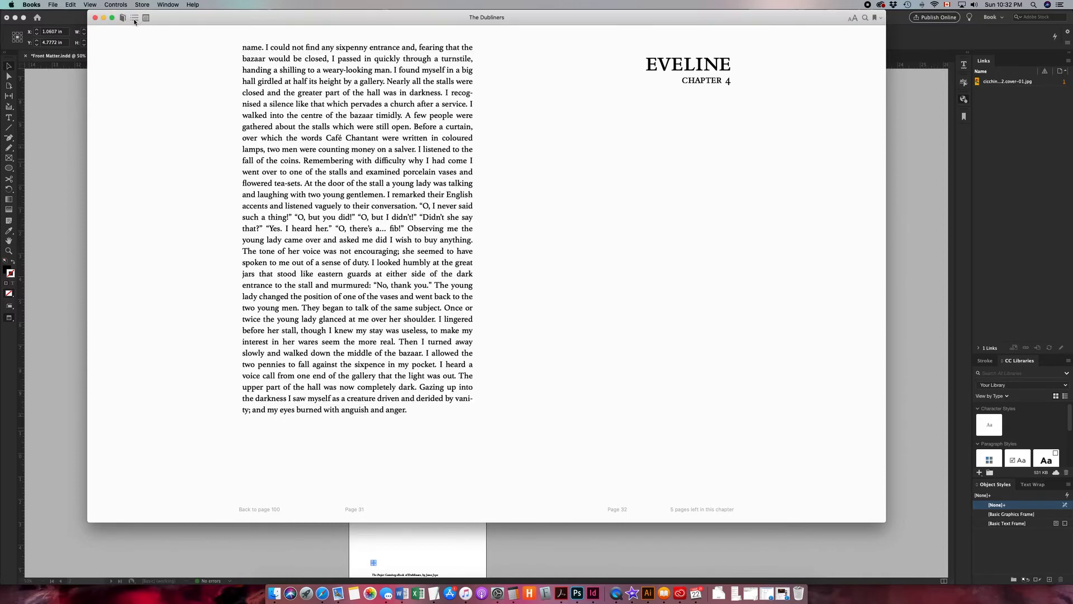
pyautogui.click(135, 19)
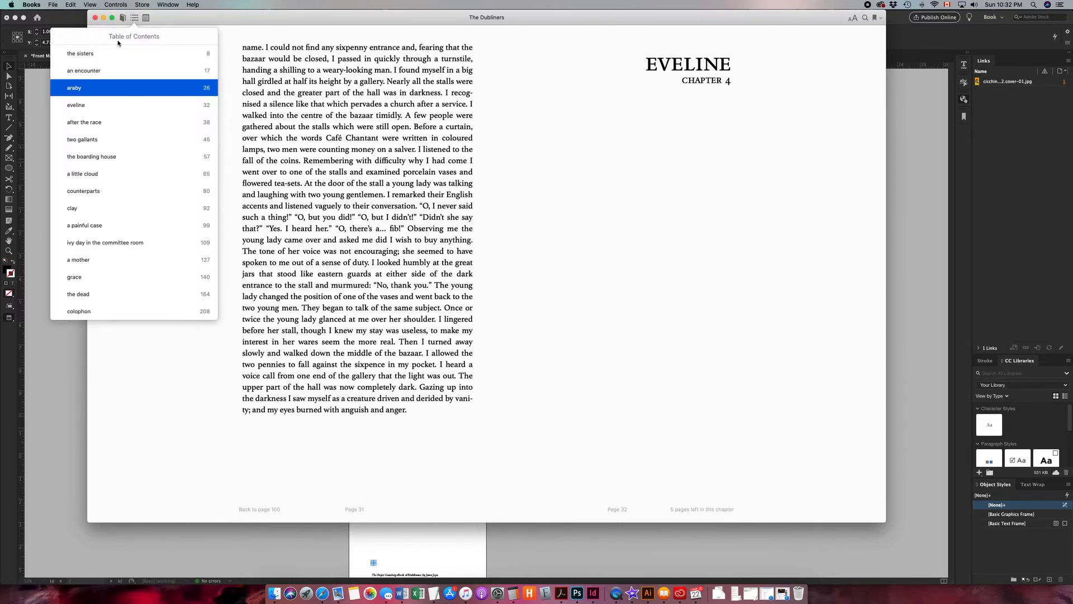
pyautogui.click(72, 54)
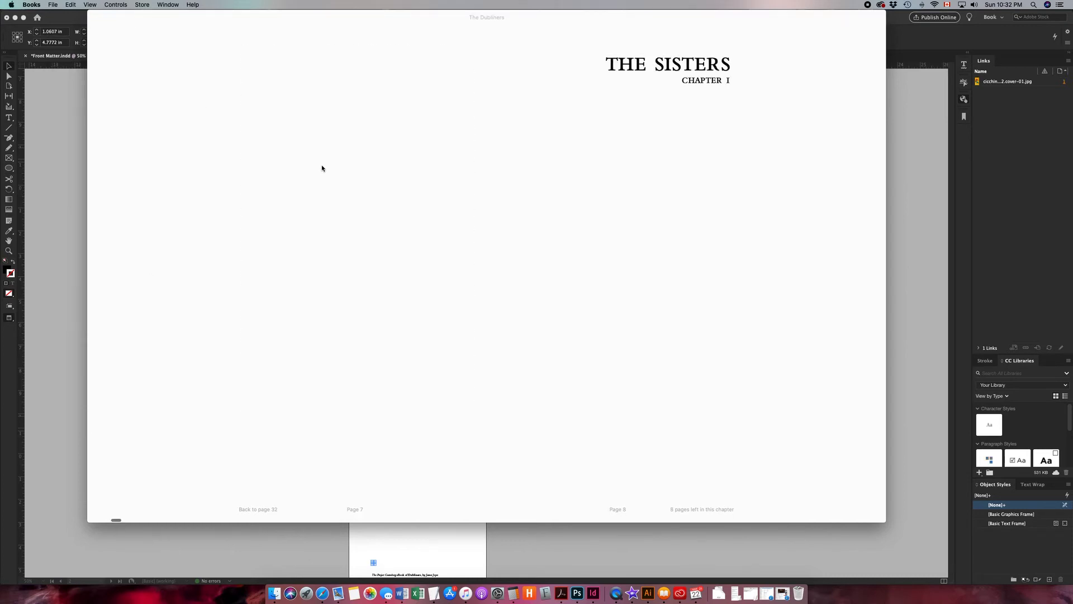
pyautogui.press('Left')
pyautogui.press('Left')
pyautogui.press('Left')
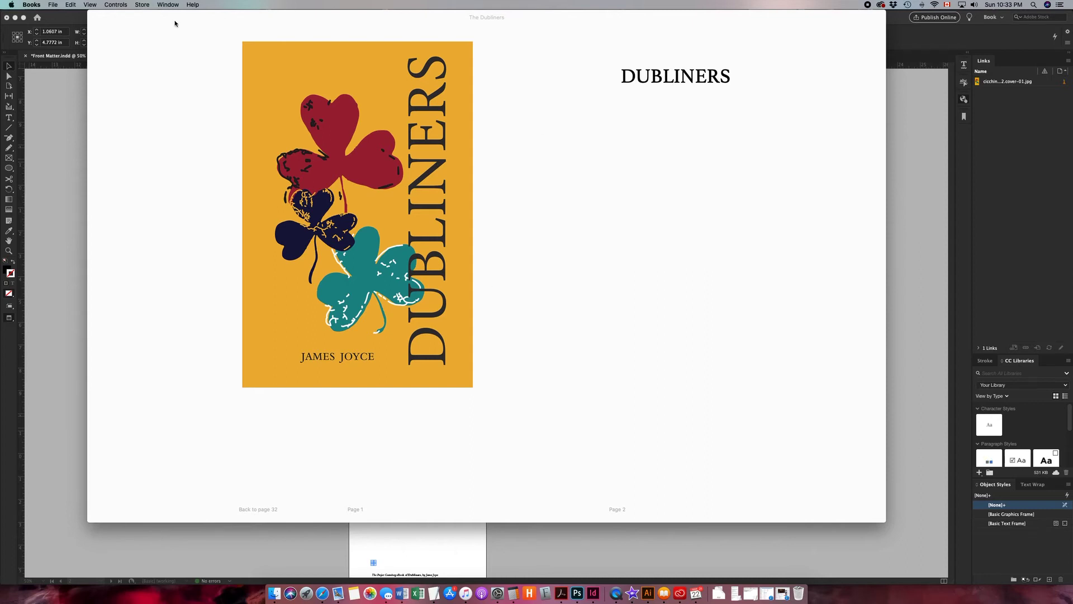
# Close both open Dubliners book windows to return to the Books library
pyautogui.moveTo(176, 19); pyautogui.dragTo(187, 40)
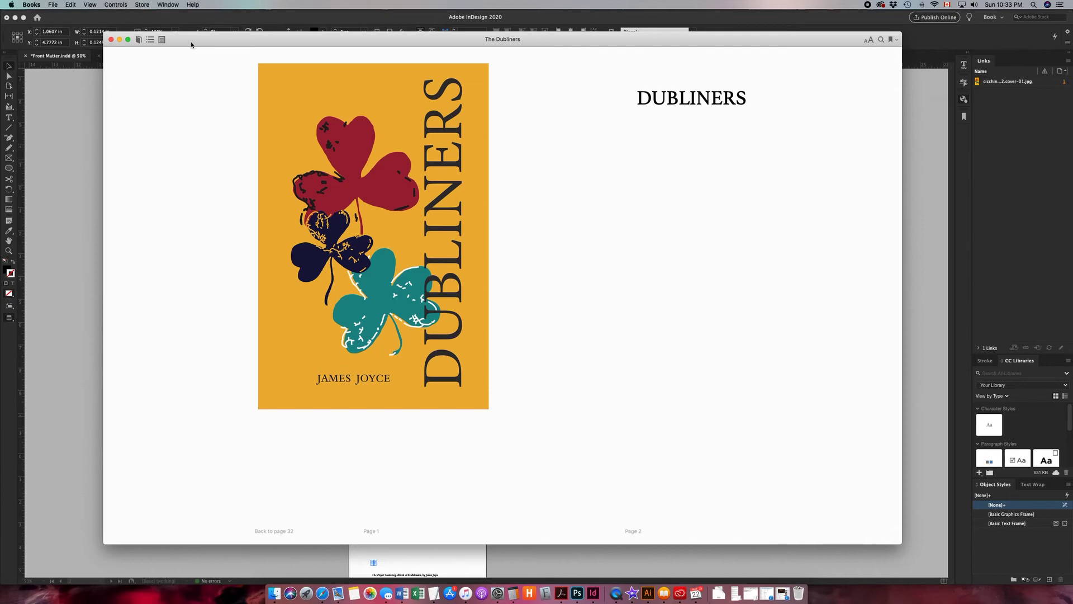
pyautogui.click(110, 40)
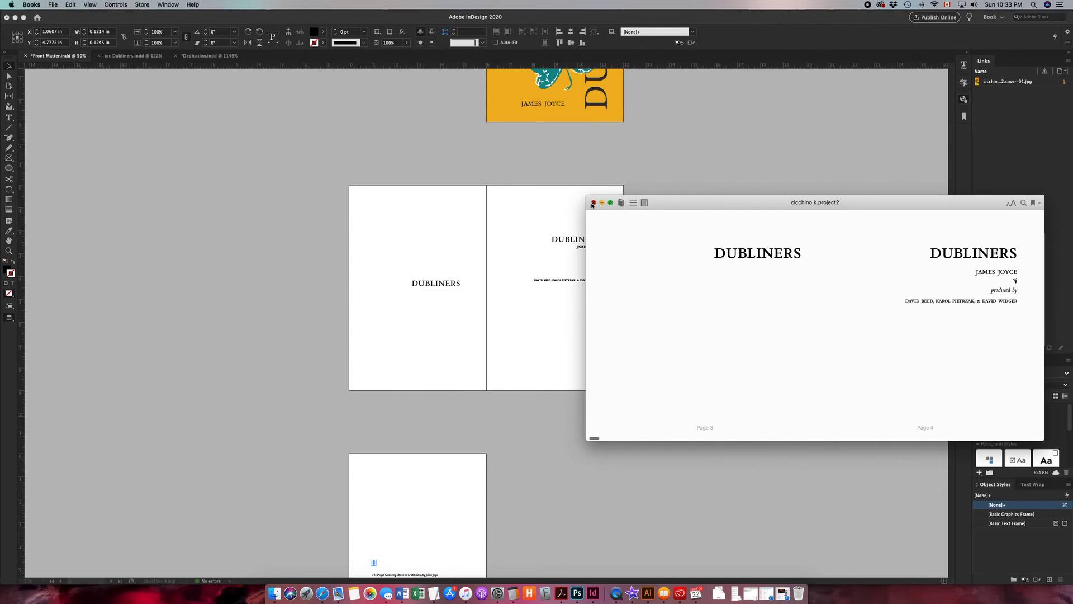
pyautogui.click(592, 205)
# Select all four Dubliners copies in the library and delete them everywhere
pyautogui.click(707, 219)
pyautogui.keyDown('shift'); pyautogui.click(1041, 255); pyautogui.keyUp('shift')
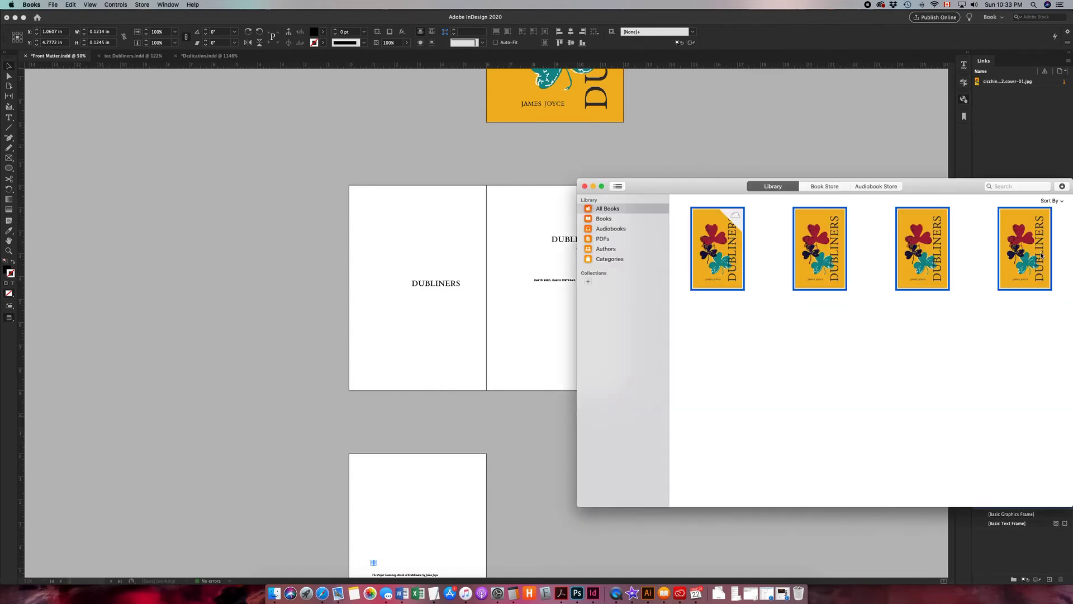
pyautogui.moveTo(941, 191); pyautogui.dragTo(879, 190)
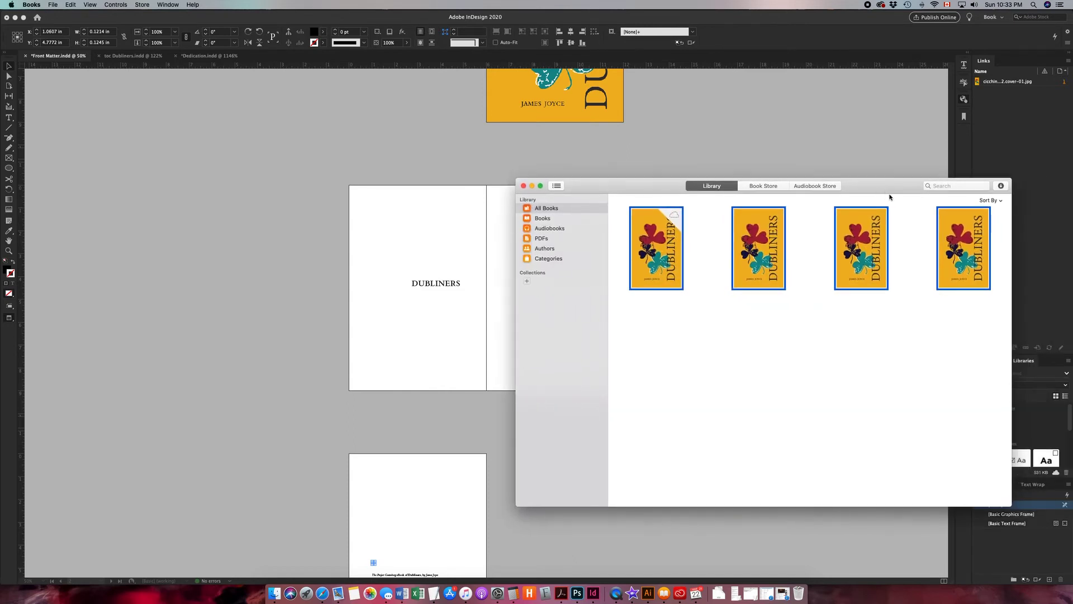
pyautogui.click(960, 251)
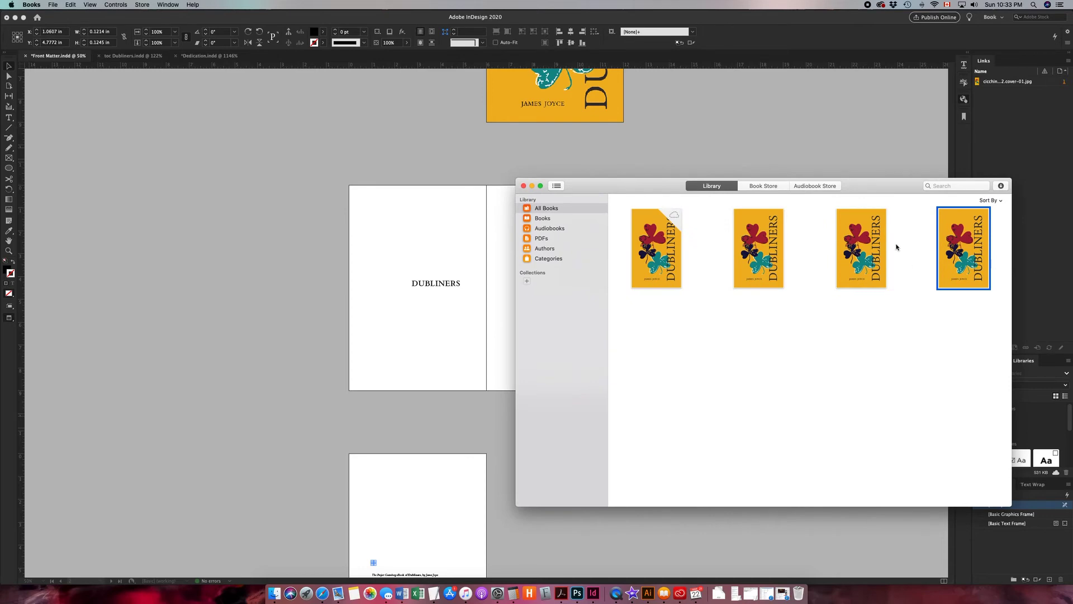
pyautogui.keyDown('shift'); pyautogui.click(672, 256); pyautogui.keyUp('shift')
pyautogui.rightClick(941, 248)
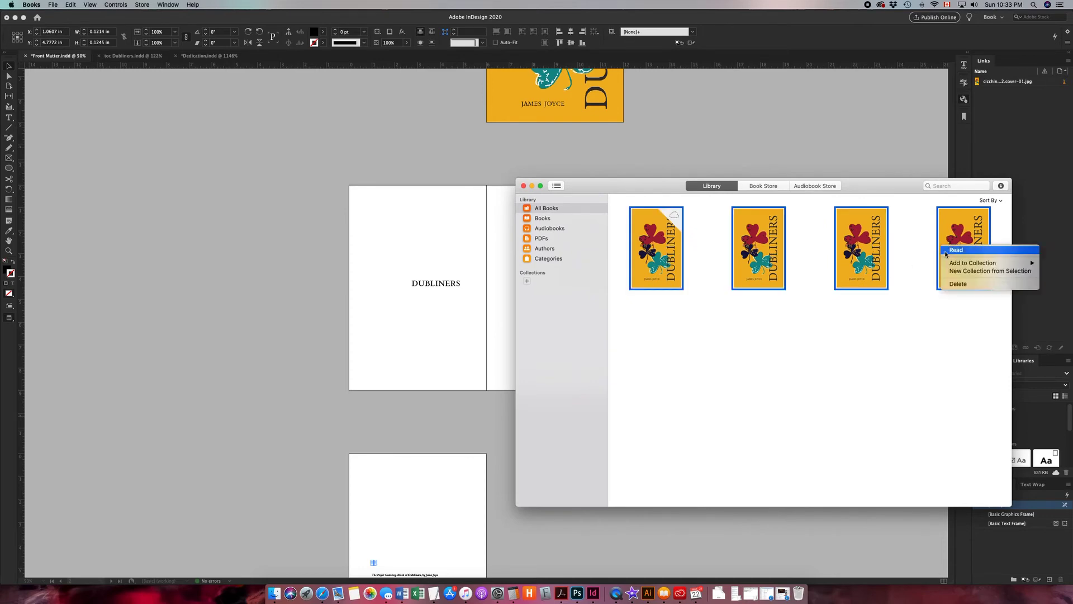
pyautogui.click(962, 286)
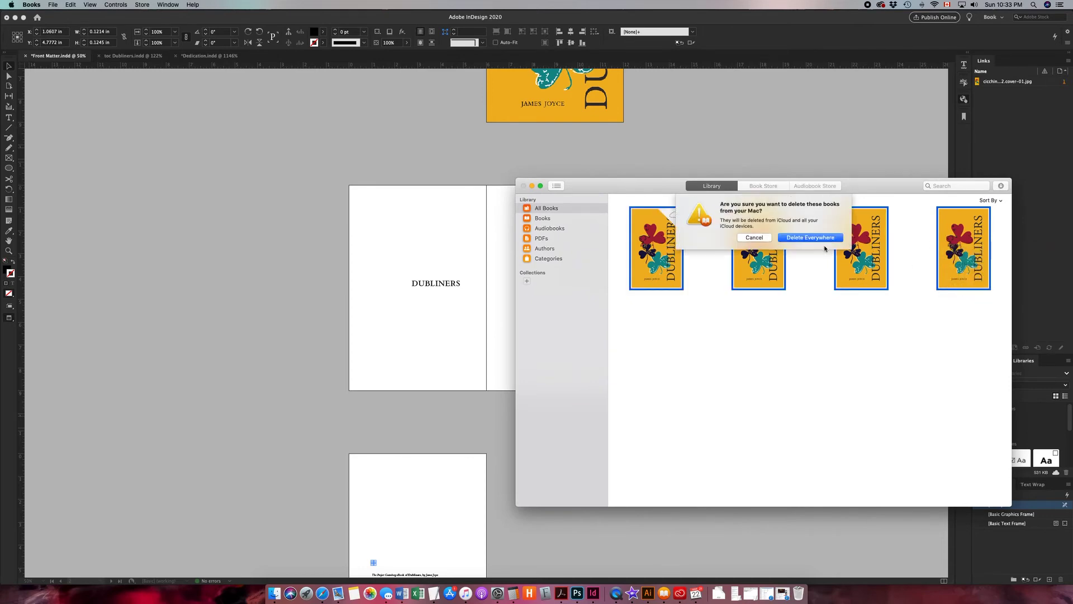
pyautogui.click(818, 239)
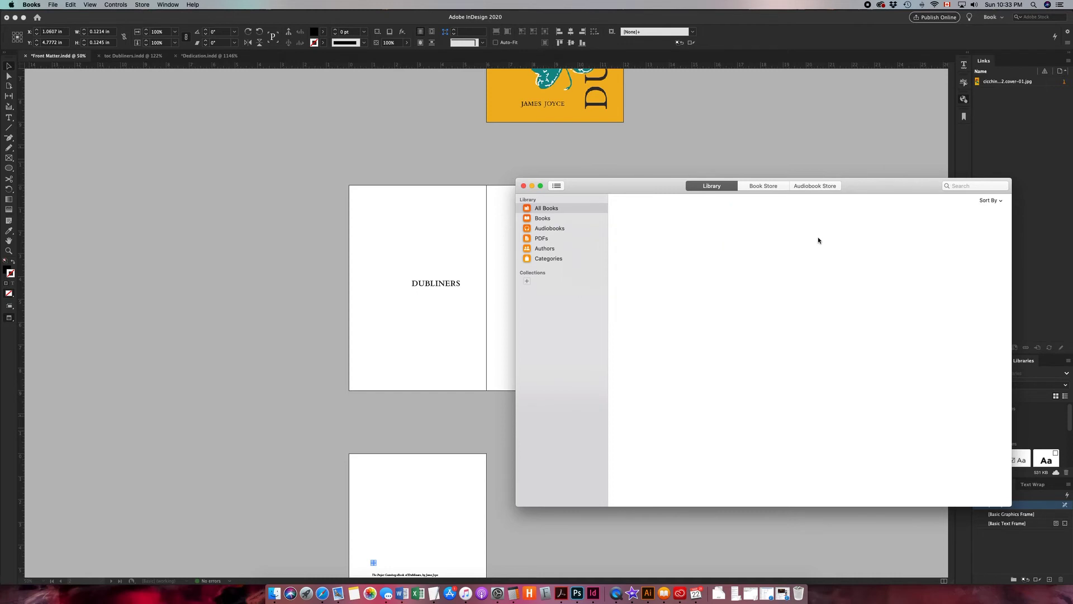
# Switch back to InDesign and select every document in the book, from Front Matter to Back Matter
pyautogui.click(422, 186)
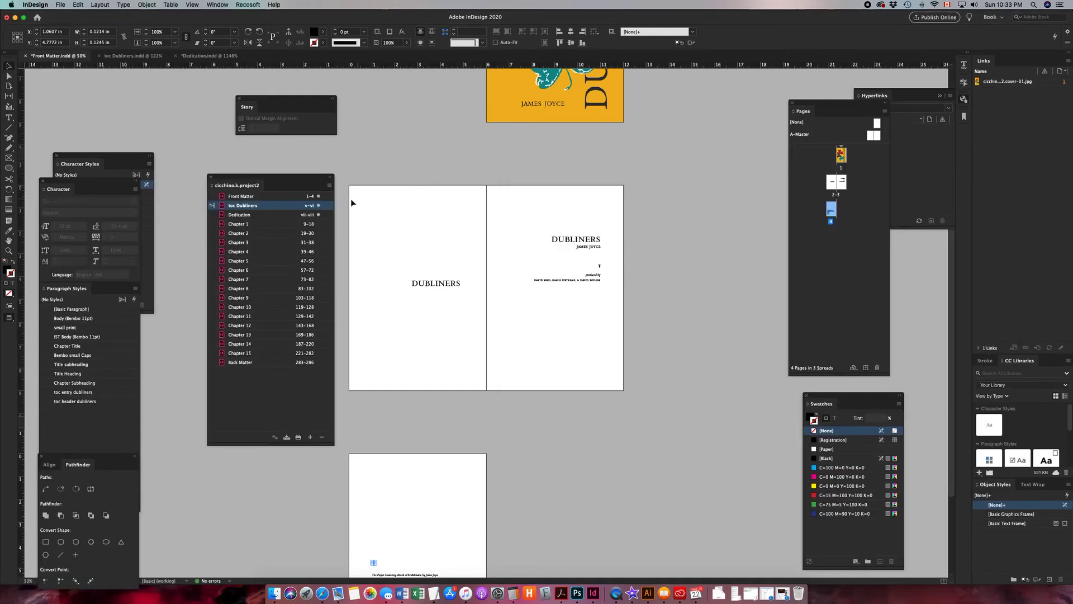
pyautogui.click(328, 185)
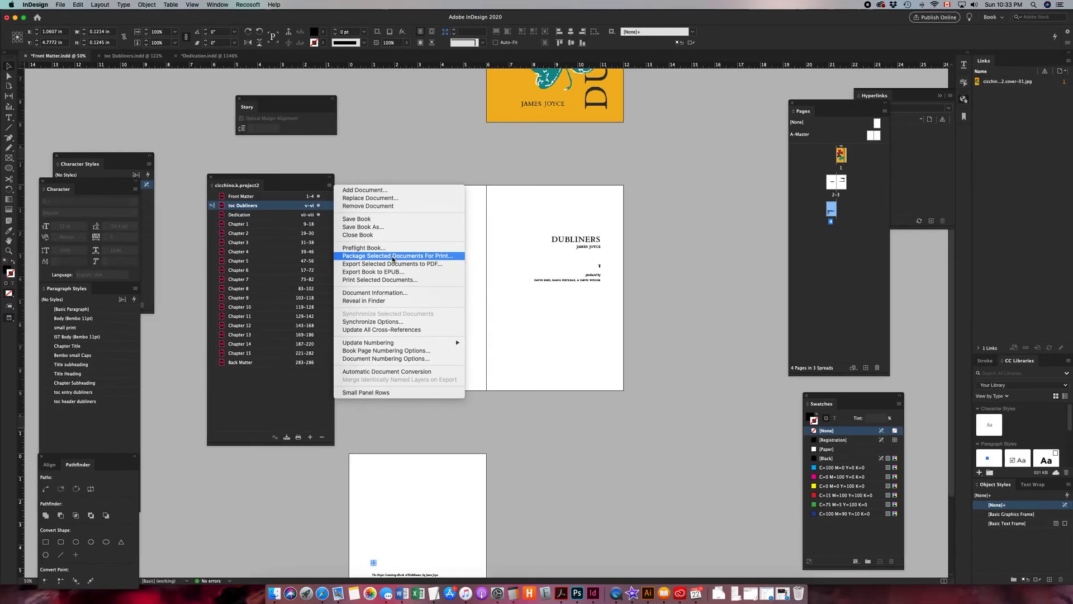
pyautogui.click(264, 199)
pyautogui.click(263, 197)
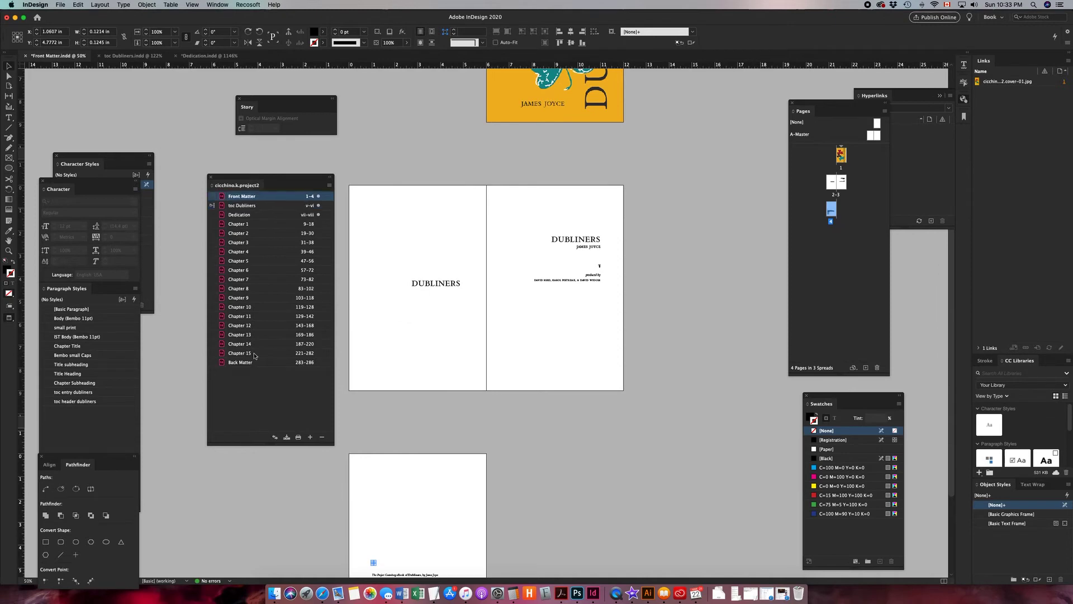
pyautogui.keyDown('shift'); pyautogui.click(245, 362); pyautogui.keyUp('shift')
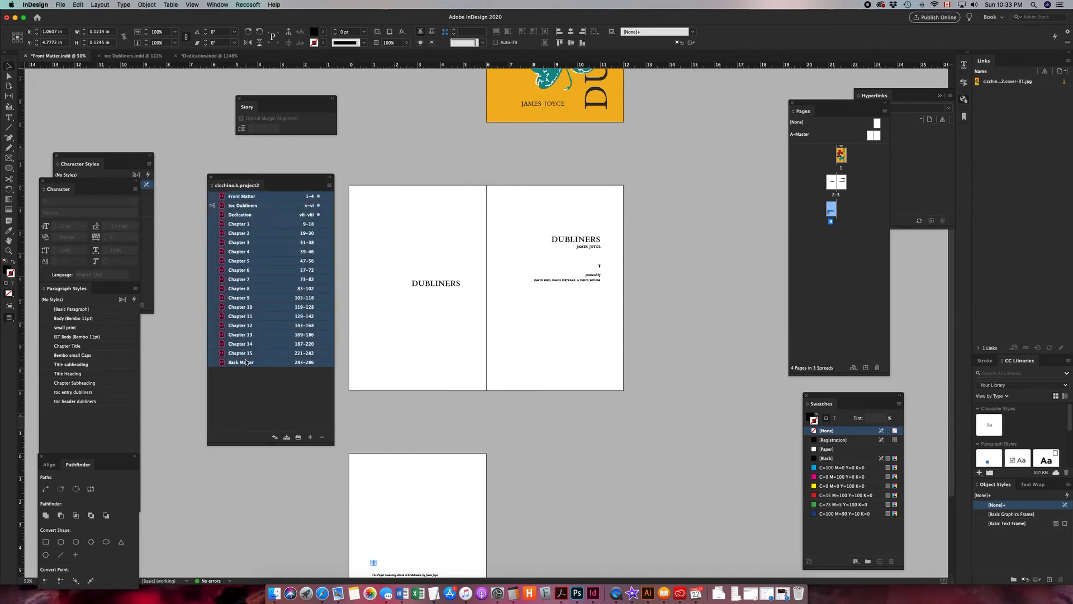
# Package the book for print with fonts, linked graphics, IDML and a High Quality Print PDF, accepting the font licensing warning
pyautogui.click(330, 186)
pyautogui.click(366, 248)
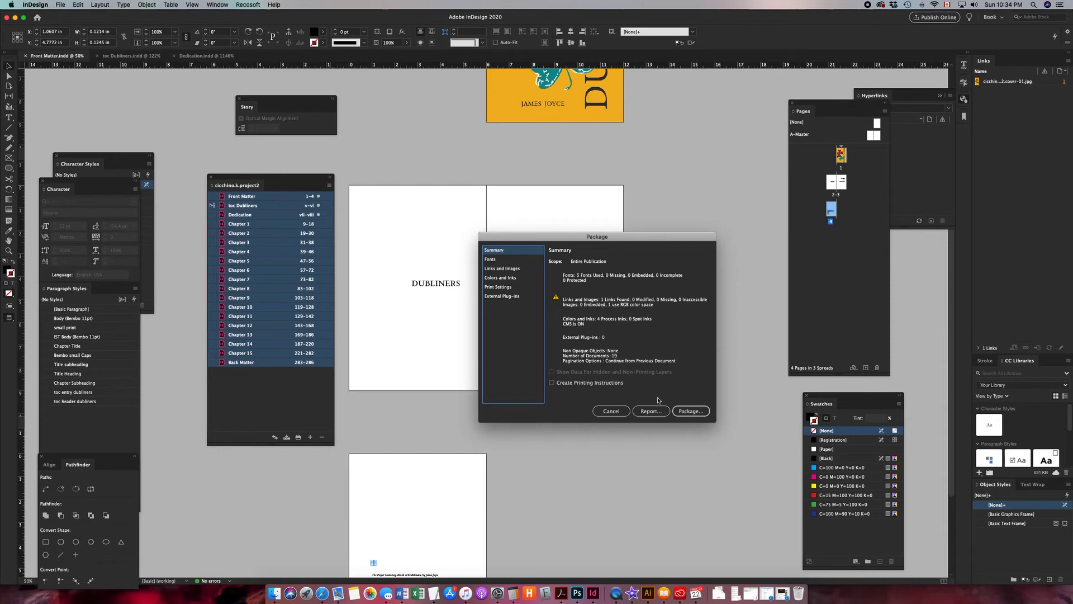
pyautogui.click(681, 414)
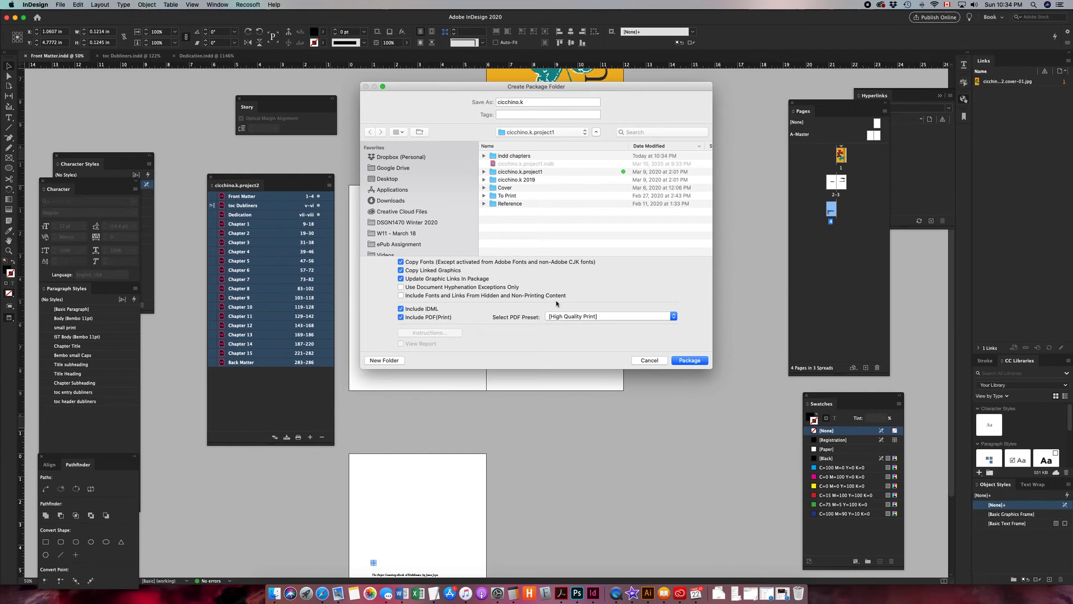
pyautogui.click(689, 360)
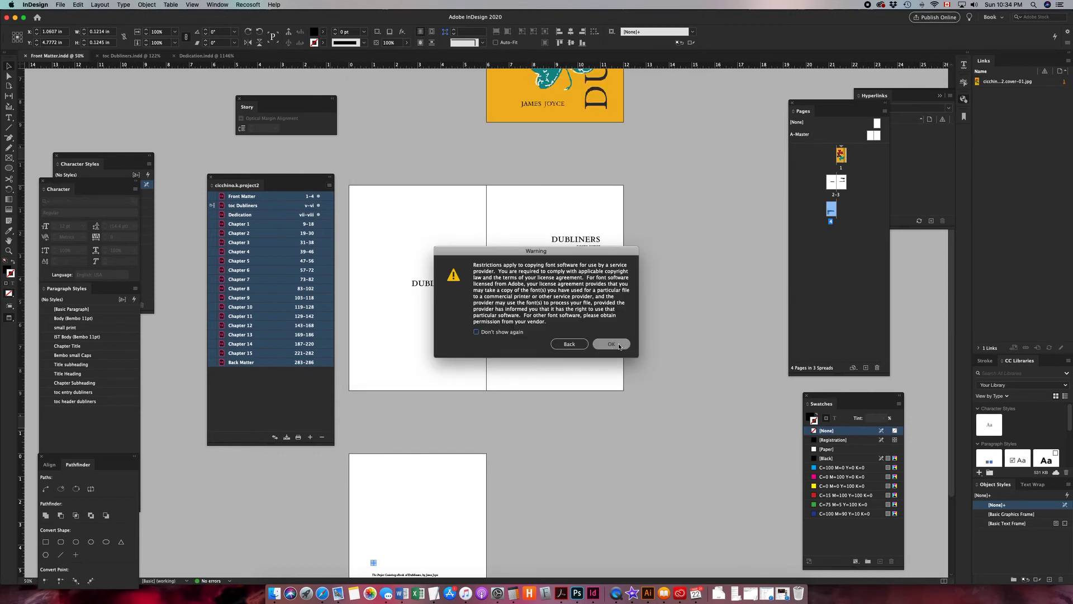
pyautogui.click(619, 345)
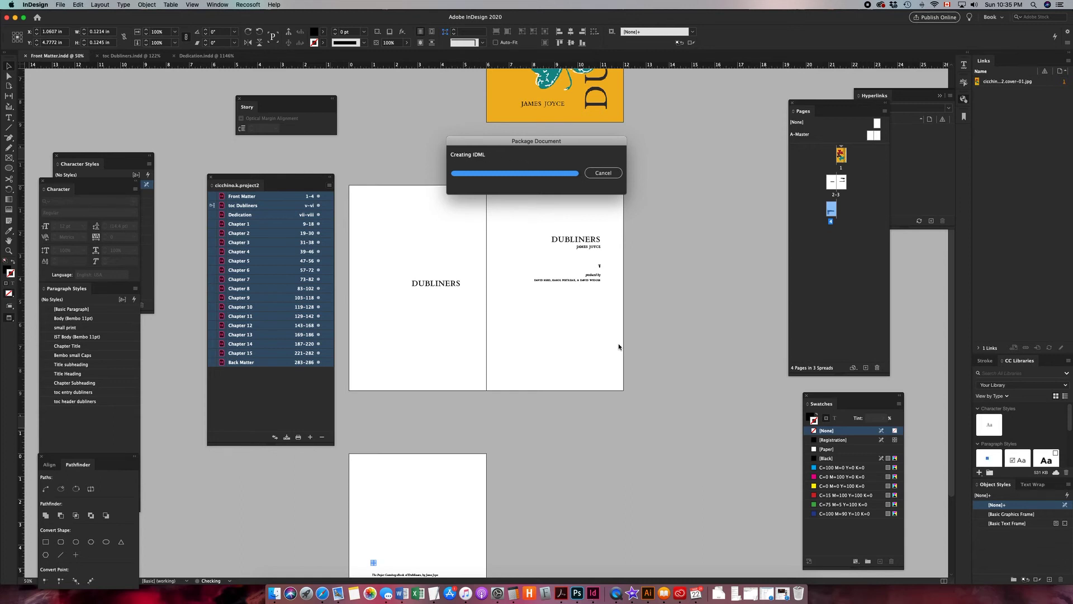
# Switch to Finder while the book is being packaged and bring its file window forward
pyautogui.press('super+Tab')
pyautogui.press('super+Tab')
pyautogui.press('super+Tab')
pyautogui.press('super+Tab')
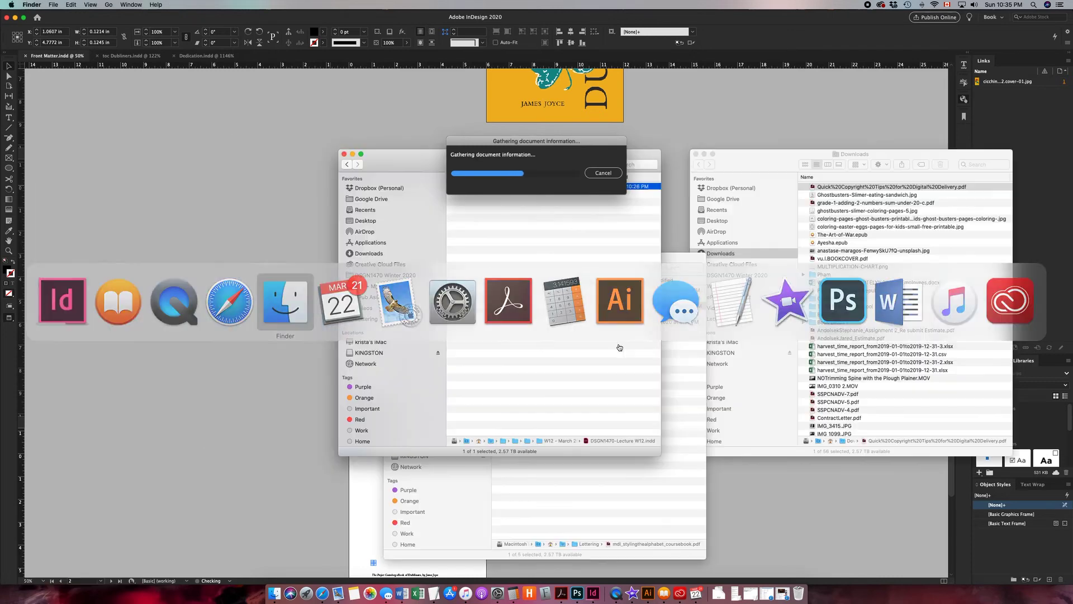
pyautogui.click(584, 336)
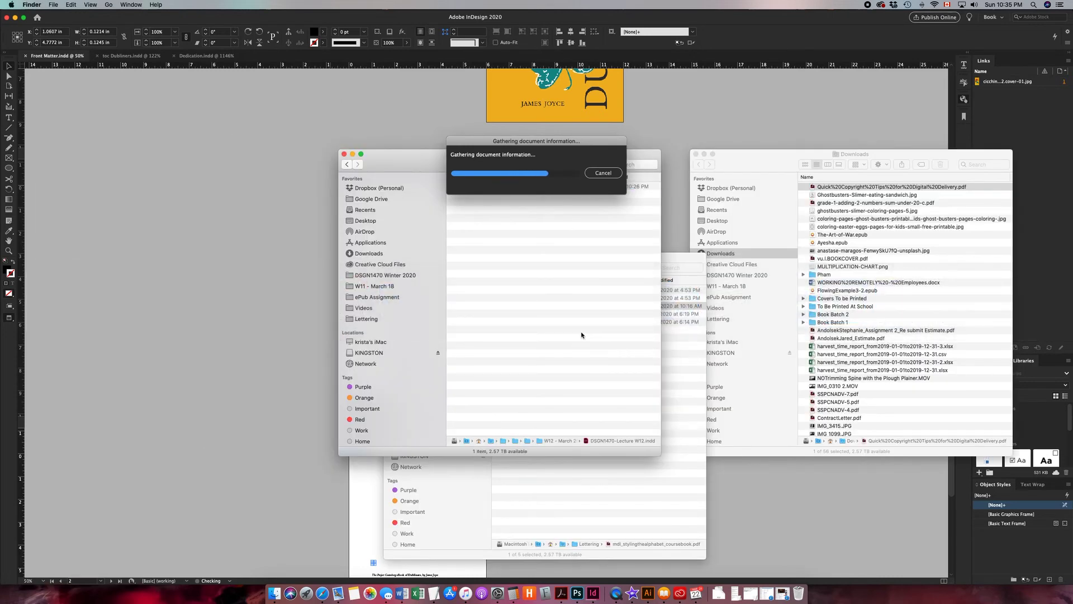
# Close the Downloads and Lettering windows in Finder and move the W12 - March 25 window clear of the progress dialog
pyautogui.click(695, 153)
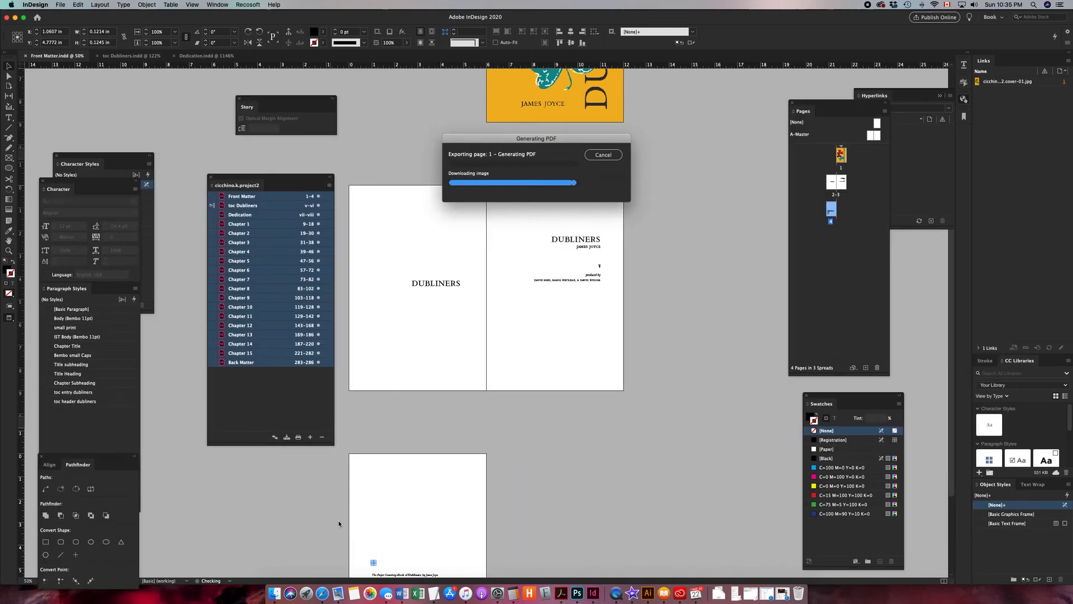
pyautogui.click(273, 594)
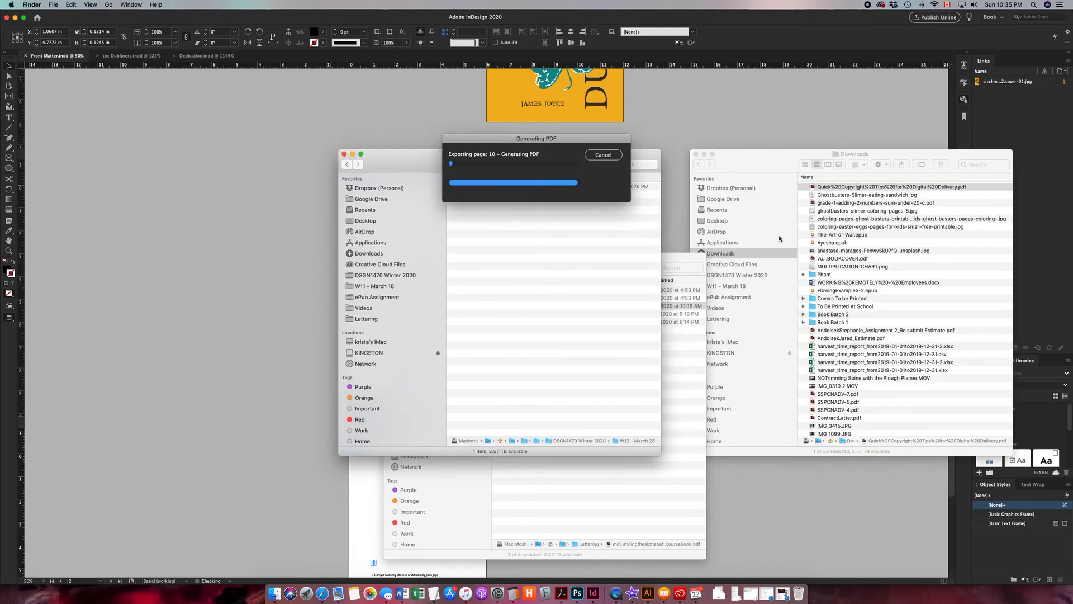
pyautogui.click(695, 154)
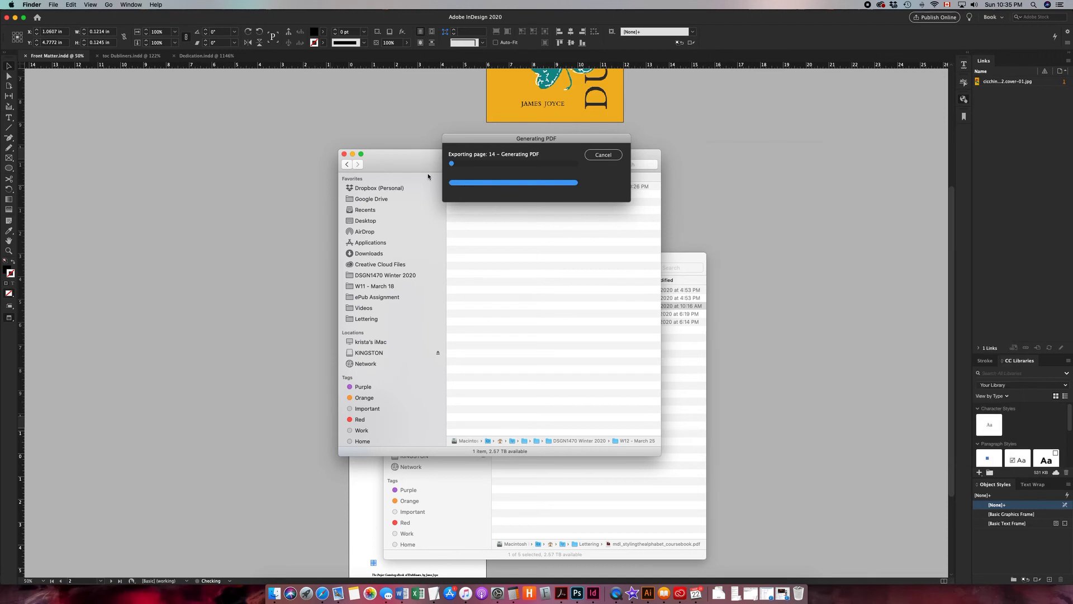
pyautogui.moveTo(428, 177); pyautogui.dragTo(575, 258)
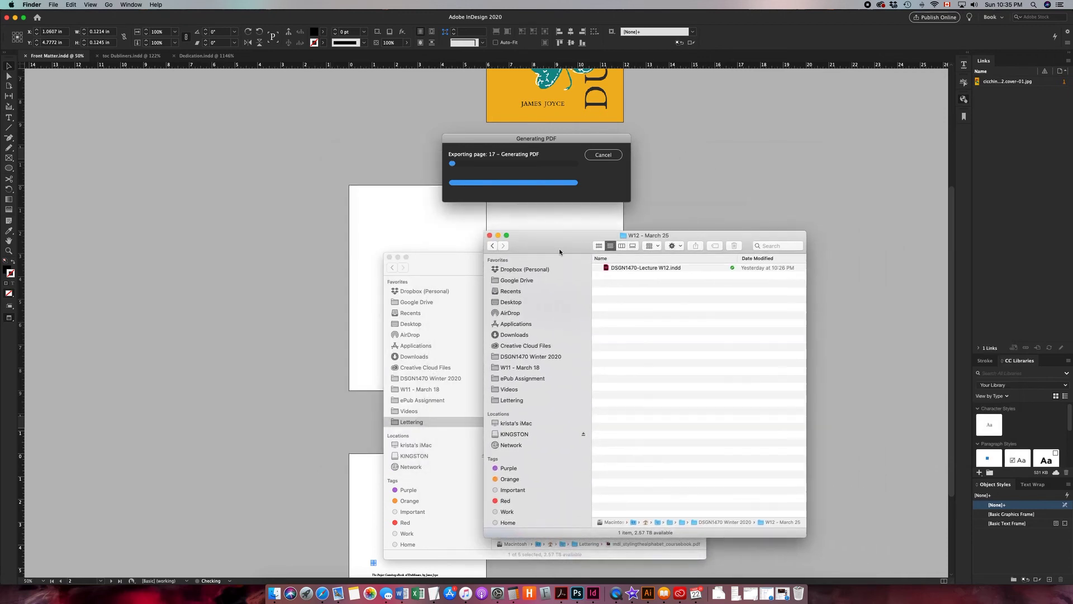
pyautogui.click(389, 256)
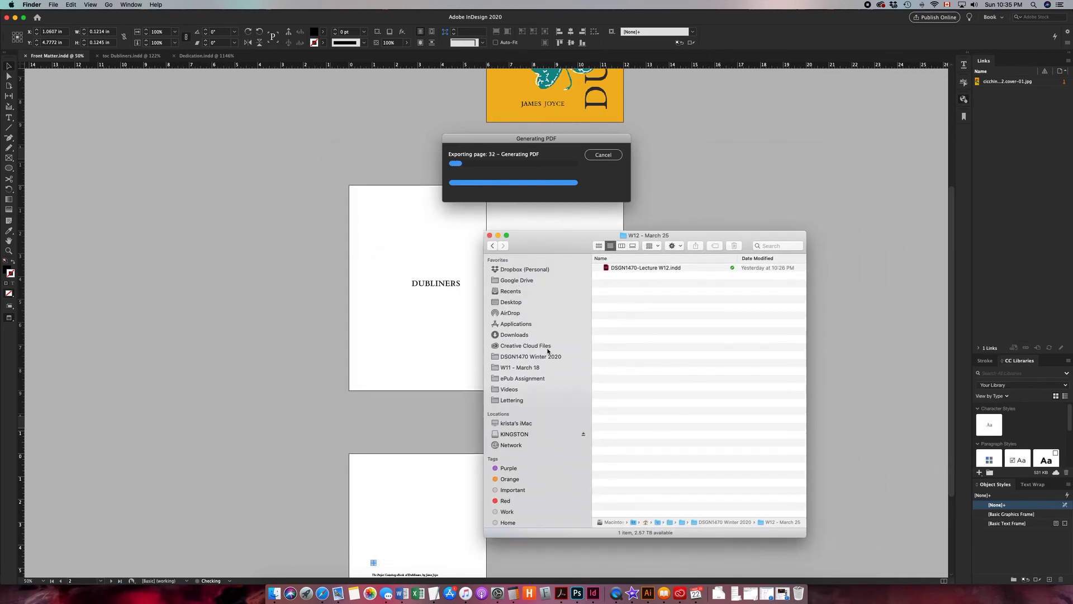
# Look for the packaged book in the W11 - March 18, DSGN1470 Winter 2020 and W12 - March 25 folders
pyautogui.click(518, 367)
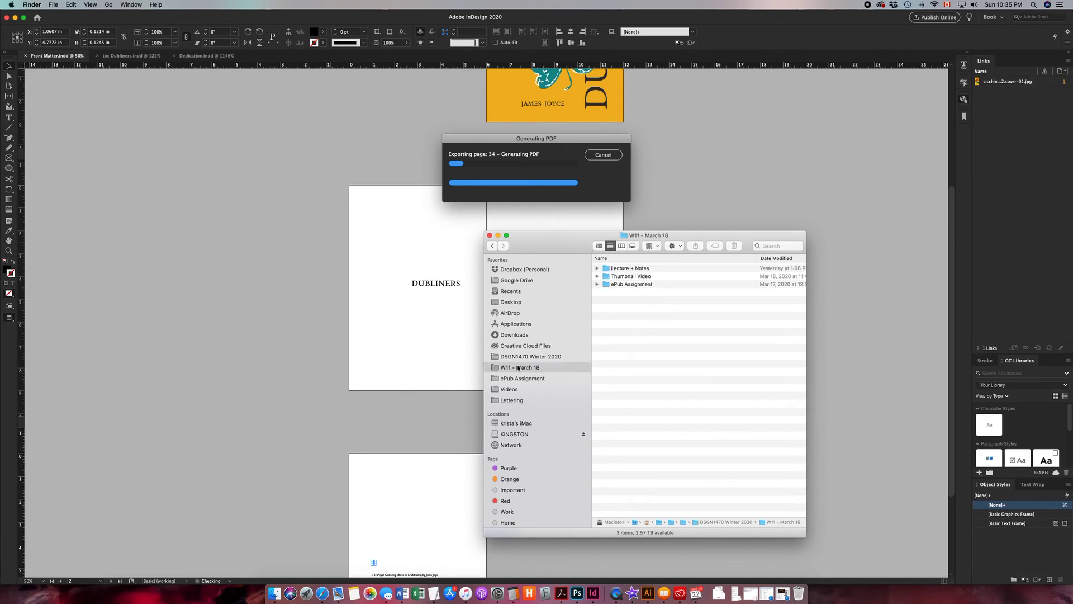
pyautogui.click(521, 272)
pyautogui.click(520, 357)
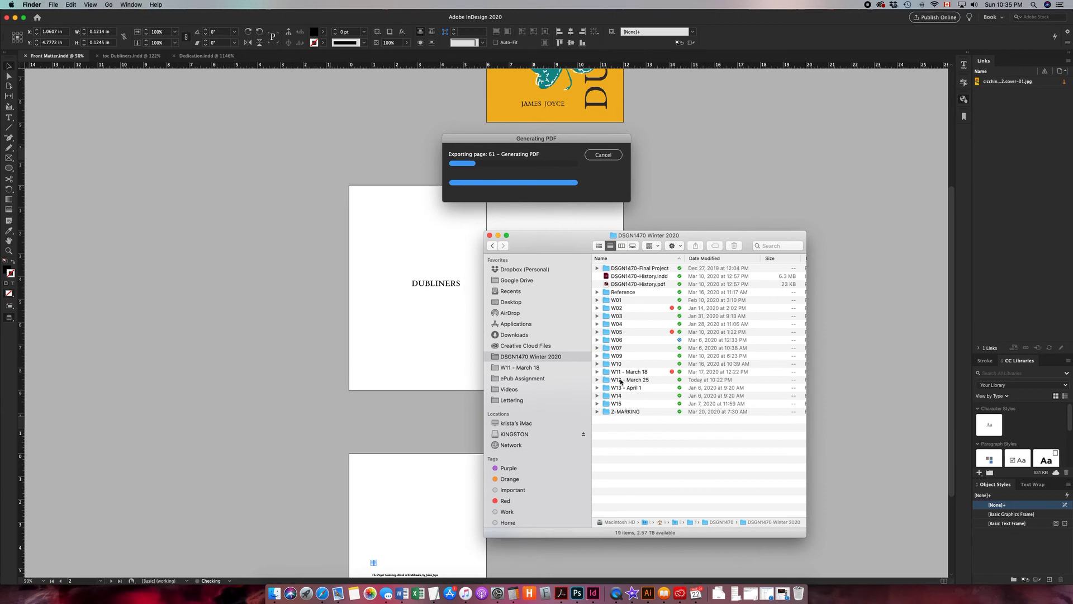
pyautogui.click(621, 381)
pyautogui.doubleClick(621, 380)
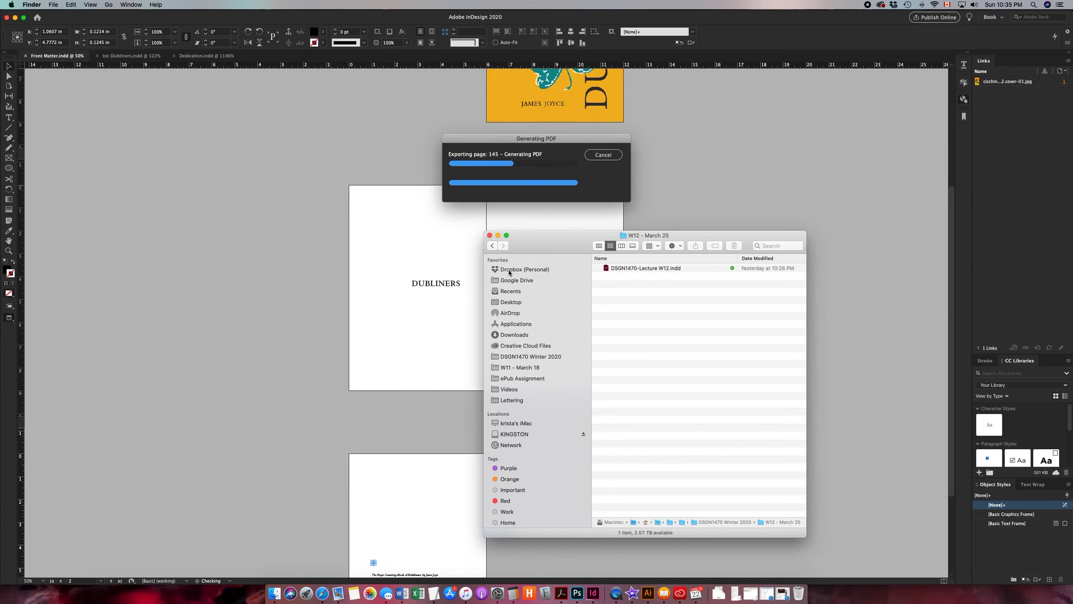
# Return to W11 - March 18, show the ePub Assignment folder as a list, and inspect the contents of its project2 folder
pyautogui.click(492, 245)
pyautogui.doubleClick(624, 373)
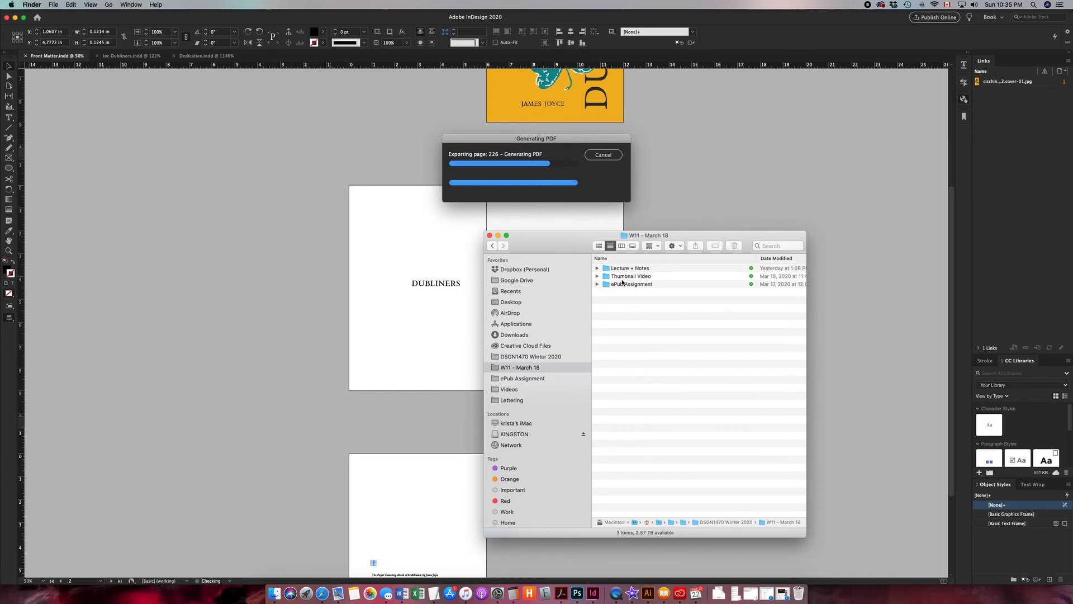
pyautogui.click(617, 284)
pyautogui.doubleClick(617, 284)
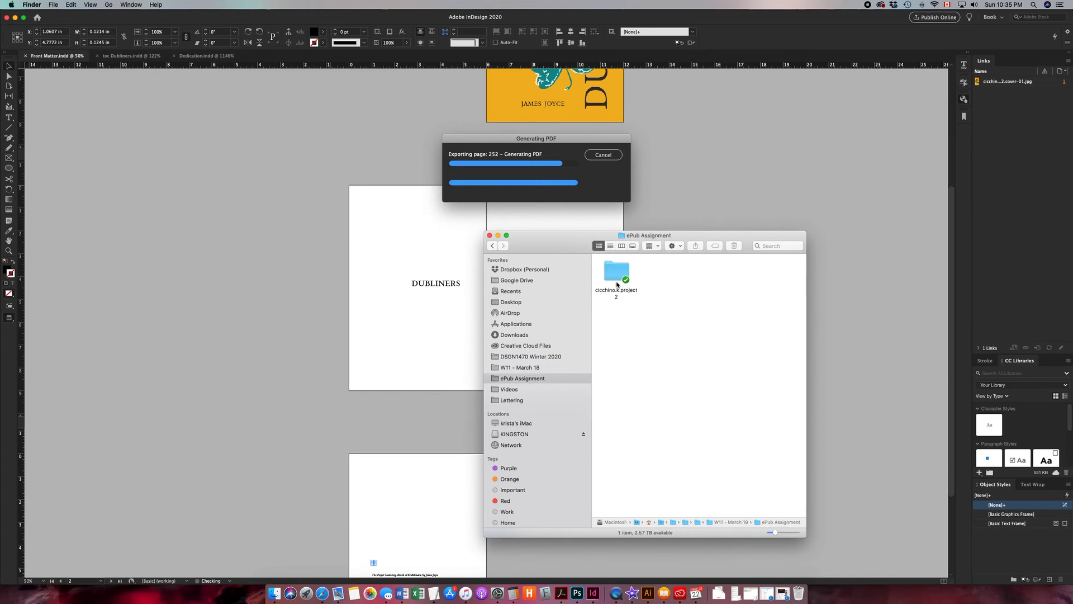
pyautogui.click(611, 245)
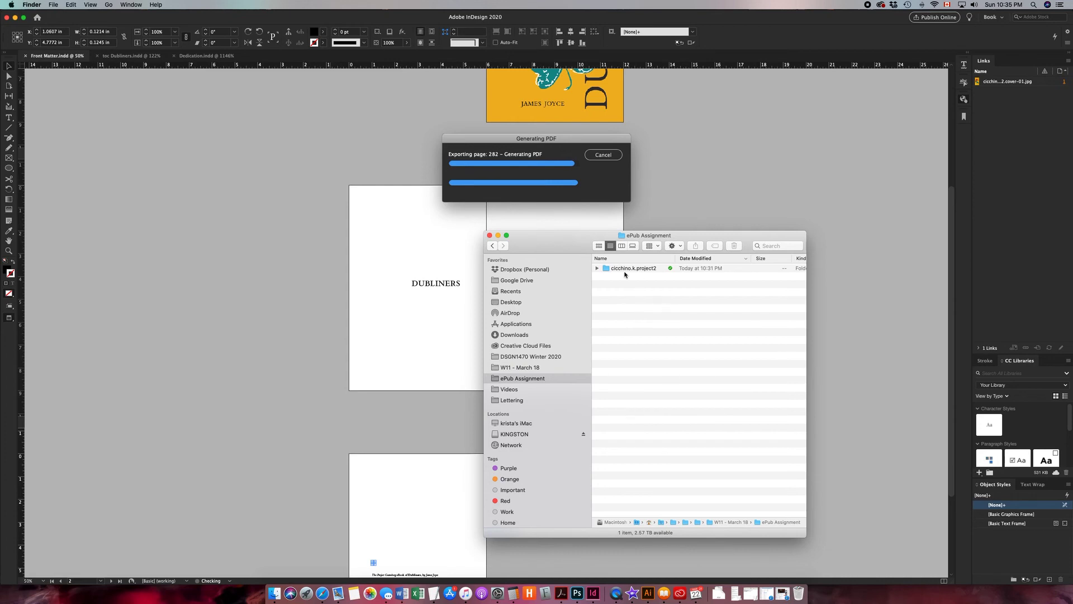
pyautogui.click(597, 269)
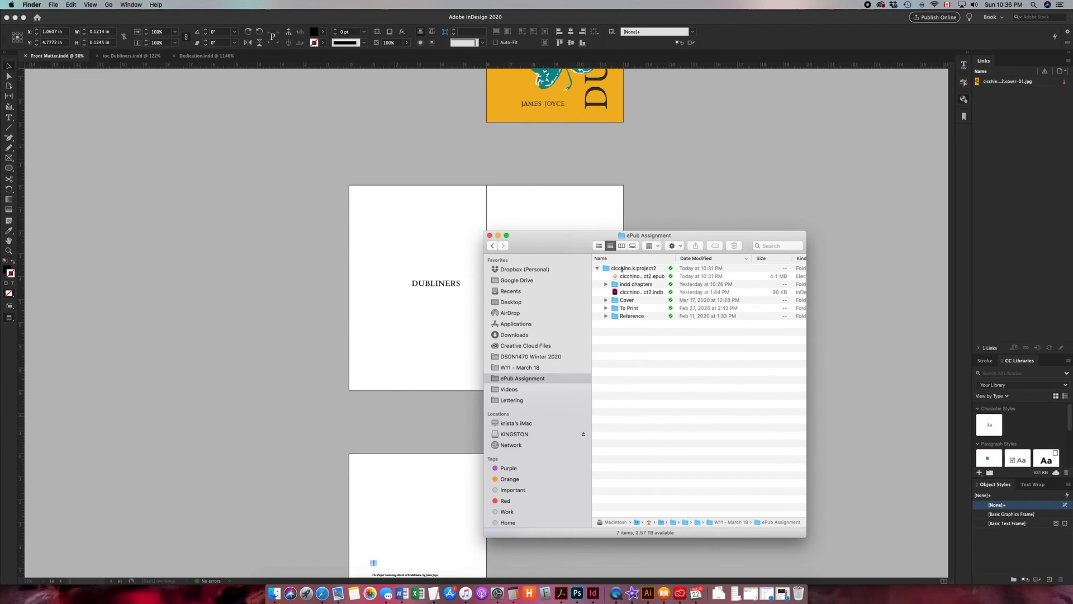
pyautogui.doubleClick(622, 269)
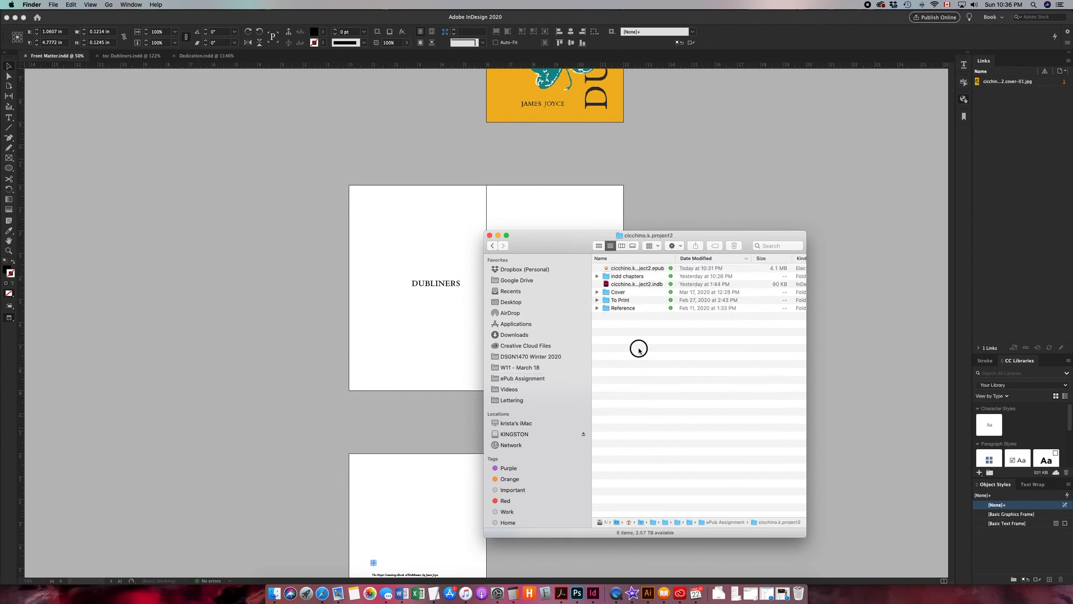
# Check the Reference and To Print subfolders of the project2 folder for the package, and close the Finder window
pyautogui.click(492, 246)
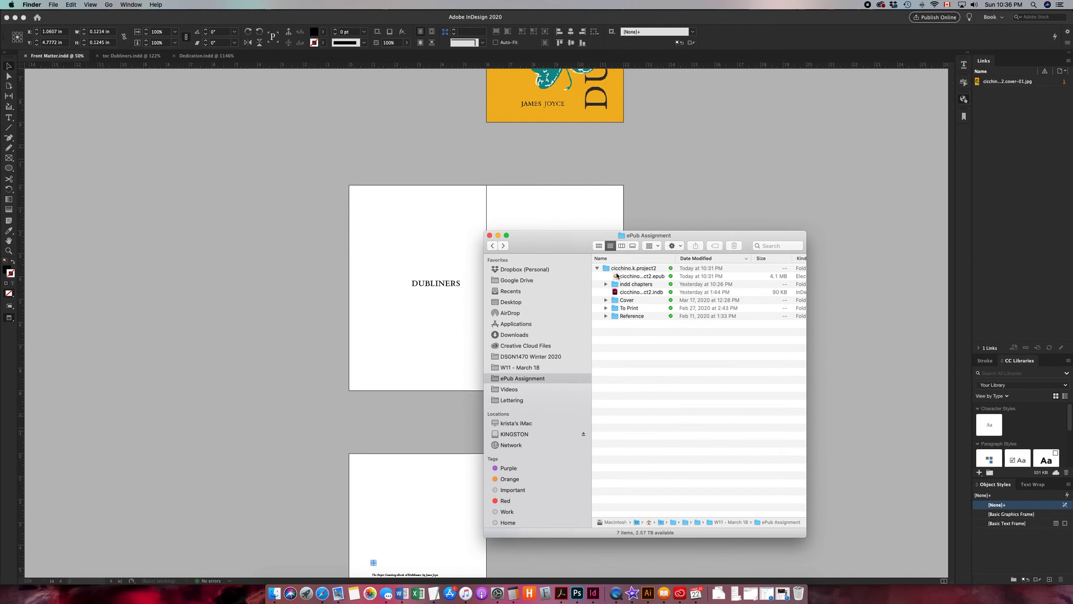
pyautogui.click(607, 316)
pyautogui.click(606, 316)
pyautogui.click(606, 308)
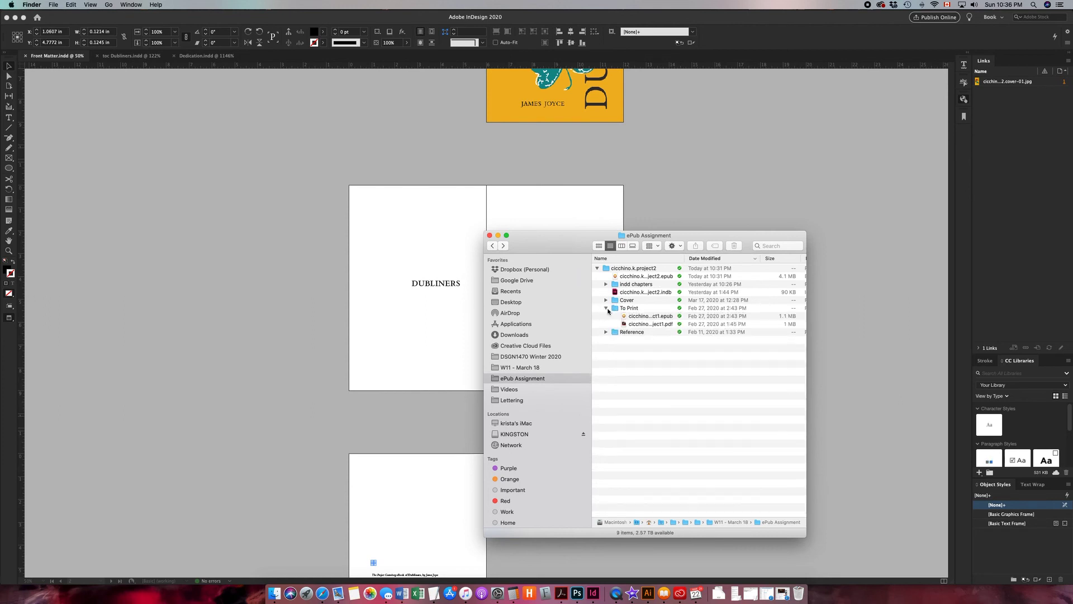
pyautogui.click(609, 309)
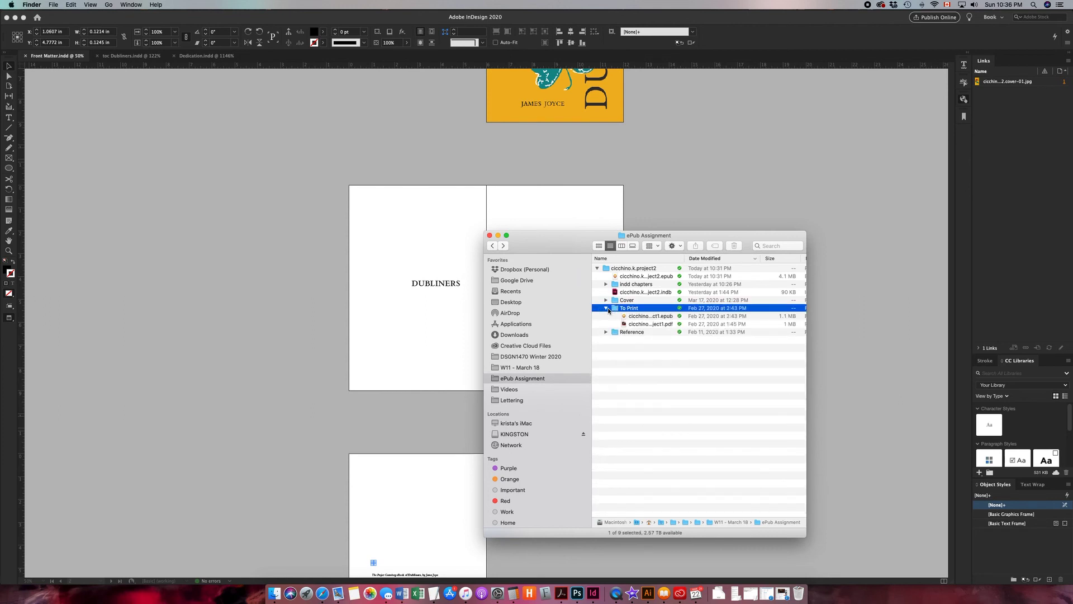
pyautogui.click(597, 268)
pyautogui.click(490, 236)
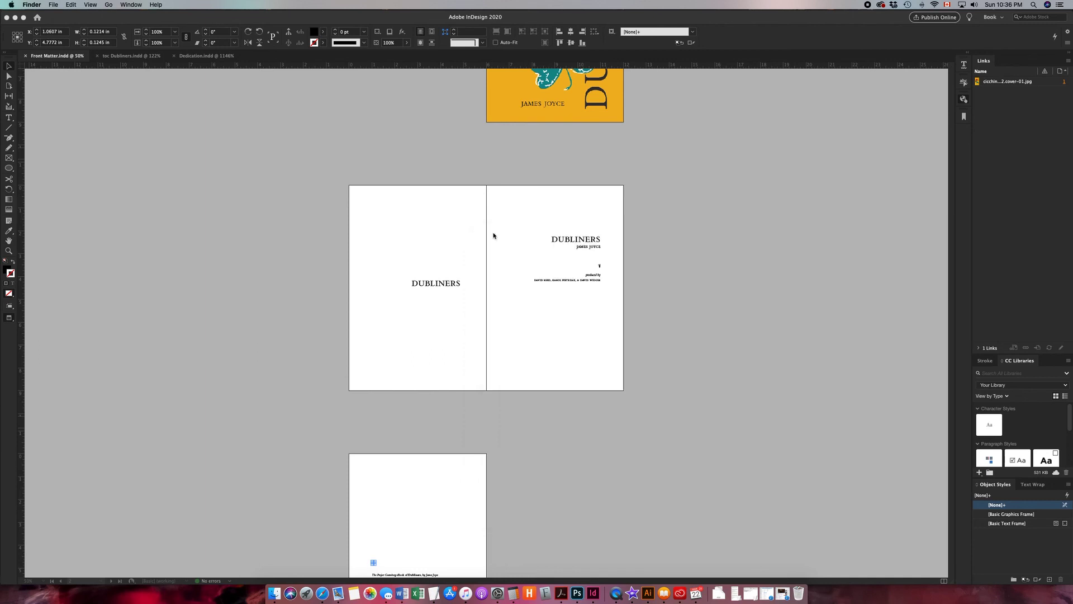
# Reopen Package Book For Print in InDesign to check the package's destination folder, and cancel without packaging again
pyautogui.click(529, 213)
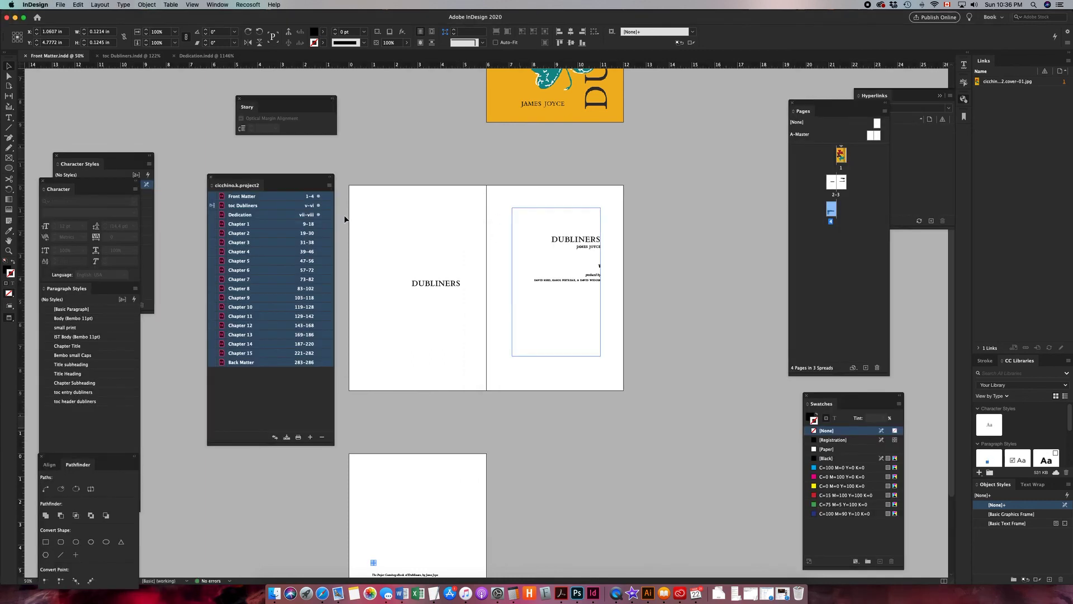
pyautogui.click(330, 188)
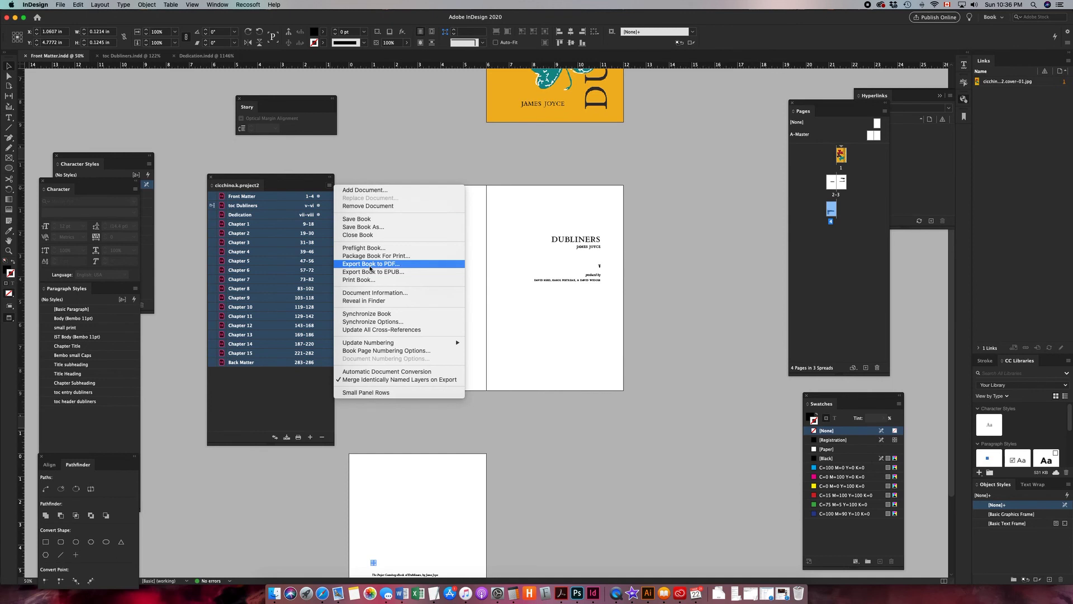
pyautogui.click(373, 256)
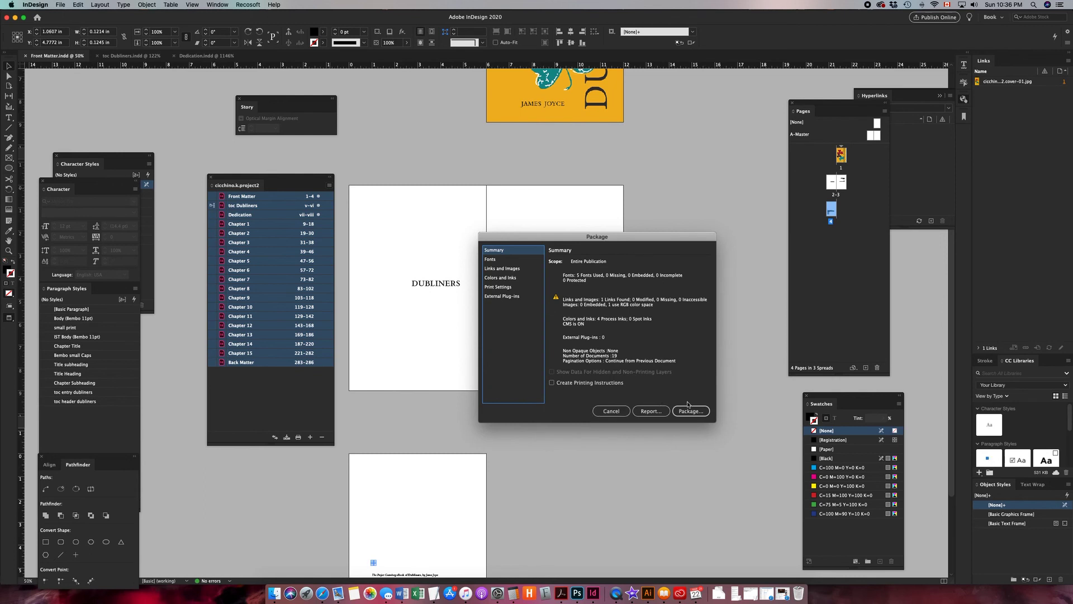
pyautogui.click(688, 412)
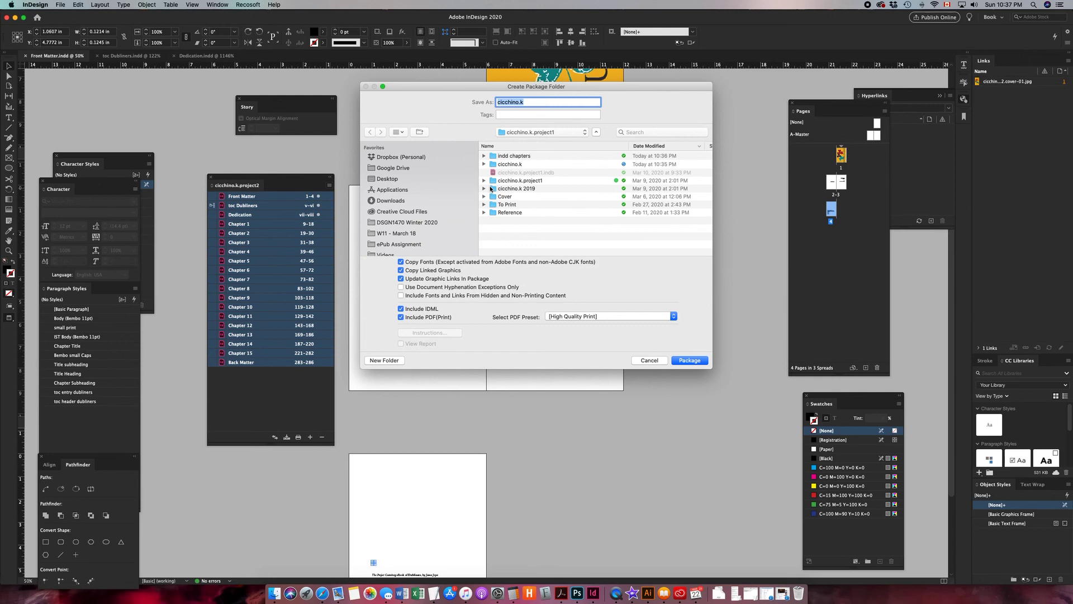
pyautogui.press('super+Tab')
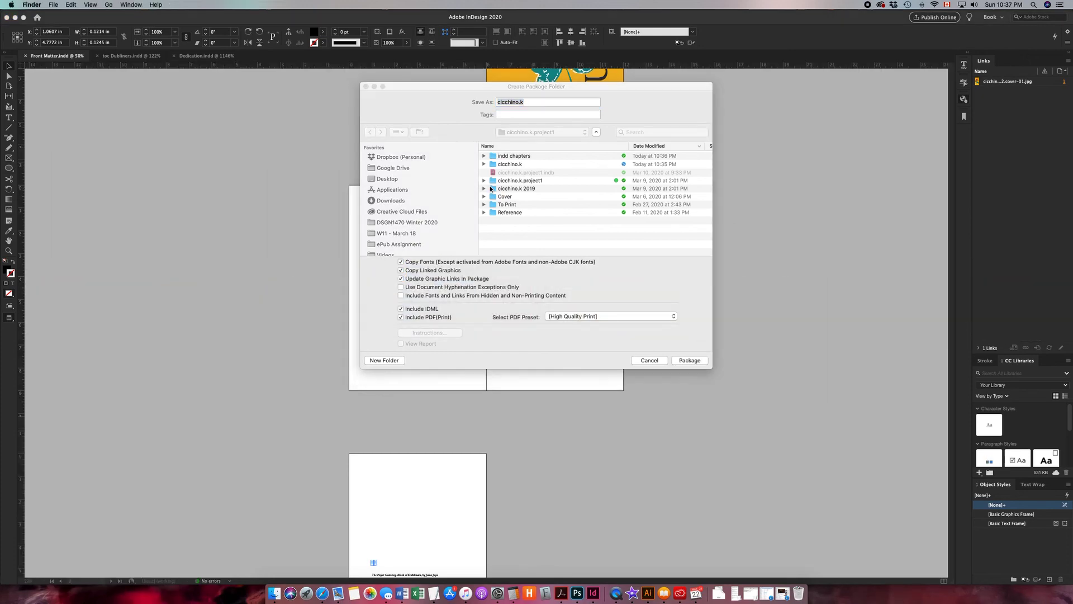
pyautogui.click(650, 361)
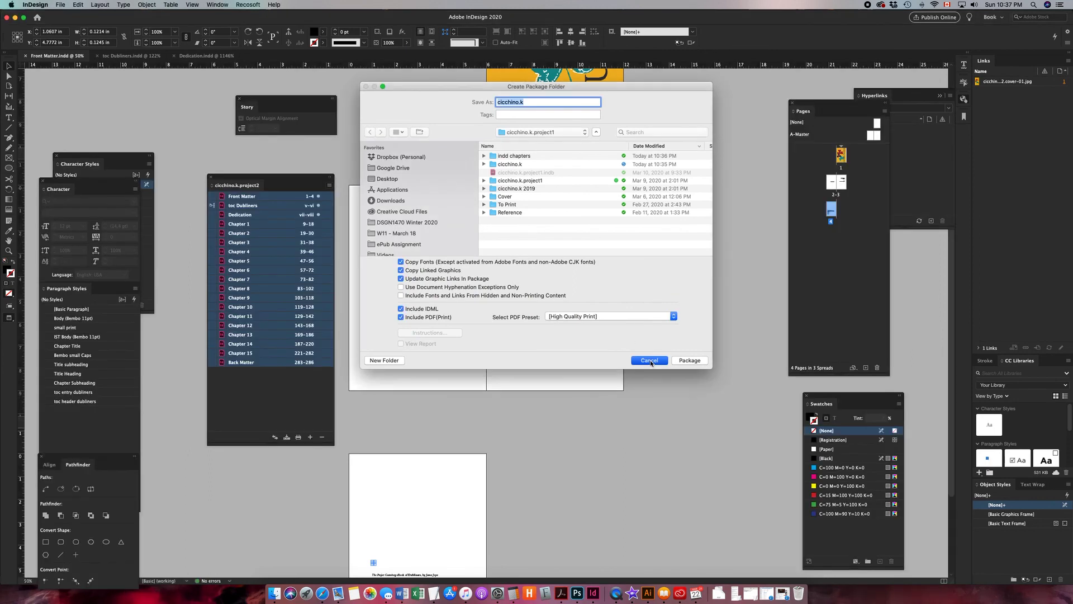
# Switch to Finder and open the project2 folder inside ePub Assignment in W11 - March 18
pyautogui.press('super+Tab')
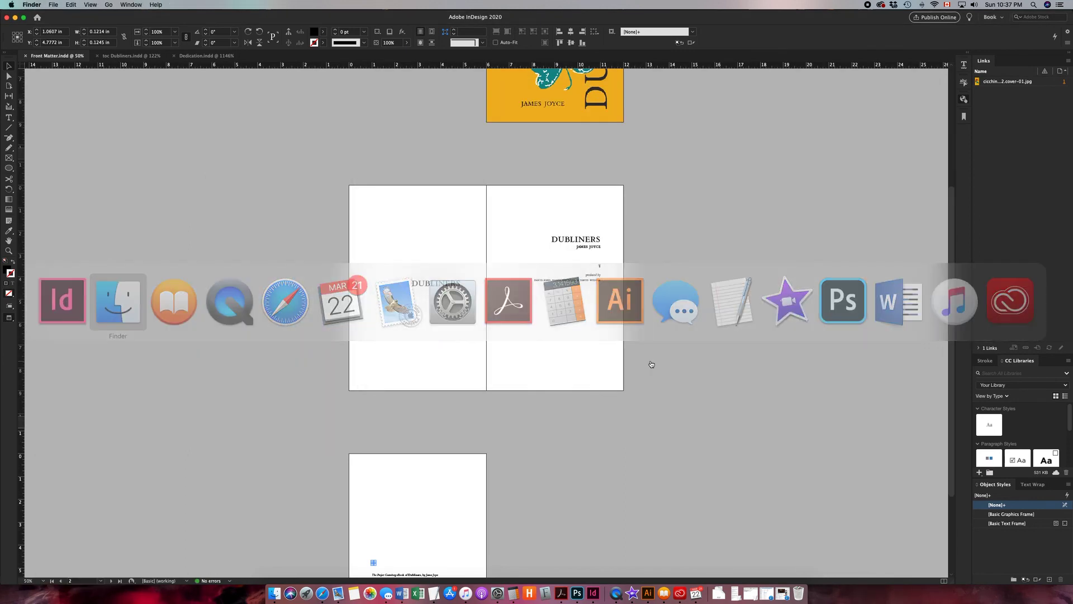
pyautogui.click(273, 593)
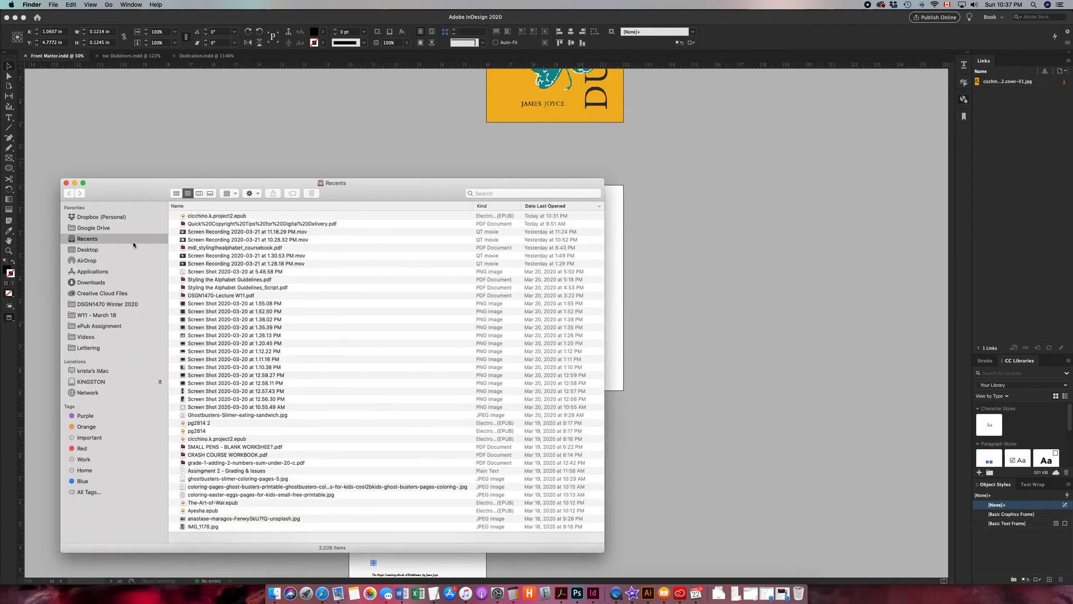
pyautogui.click(99, 314)
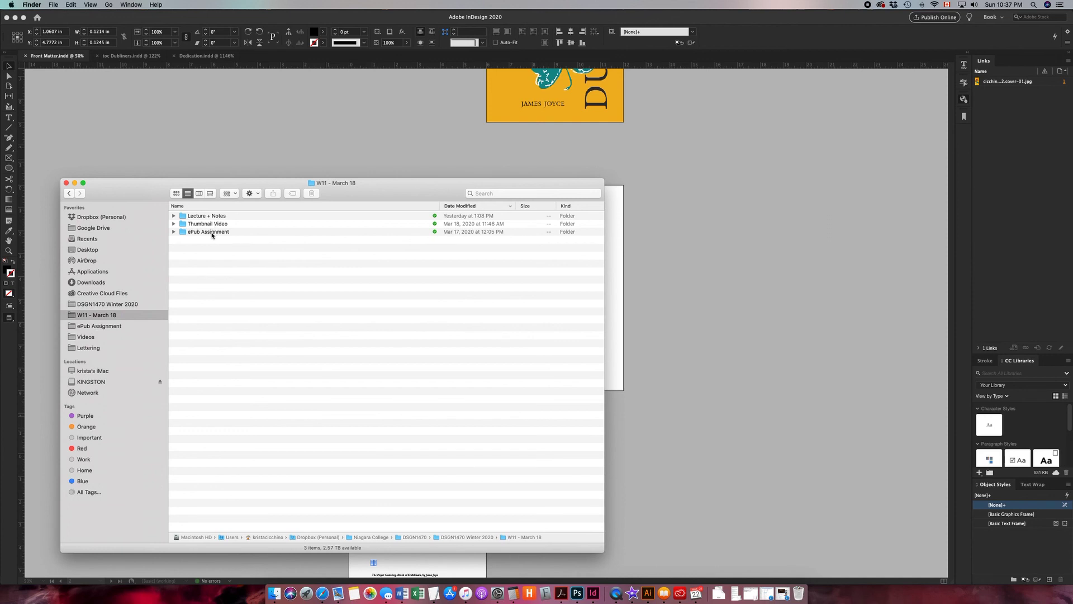
pyautogui.doubleClick(211, 233)
pyautogui.doubleClick(210, 217)
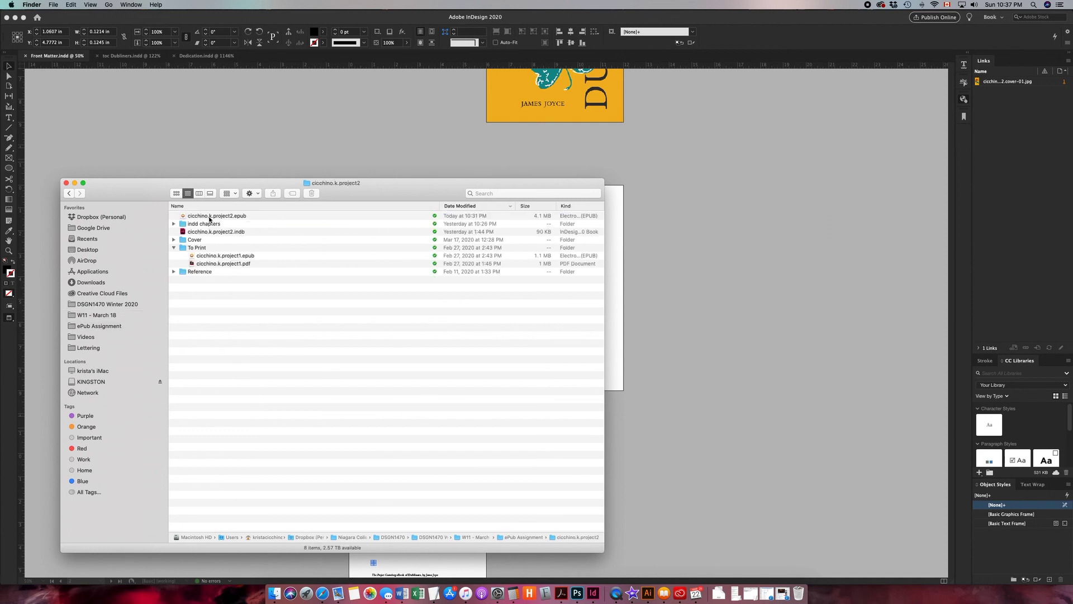
# Browse Dropbox to Niagara College and expand W06, Project 1 - 160+ Book and its project1 folder
pyautogui.moveTo(148, 191); pyautogui.dragTo(415, 180)
pyautogui.click(374, 208)
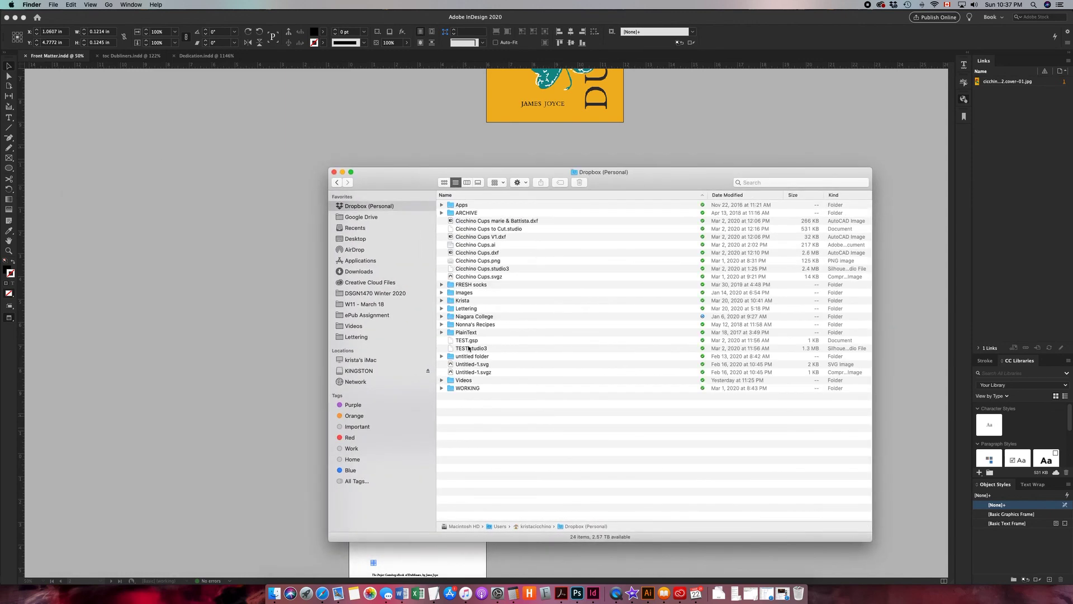
pyautogui.doubleClick(463, 316)
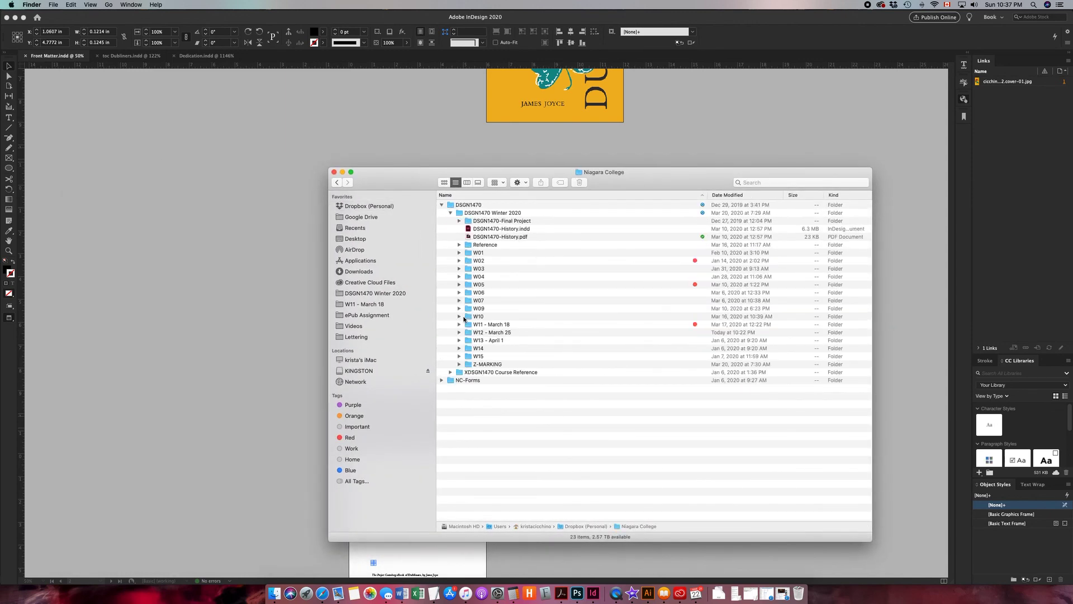
pyautogui.click(459, 292)
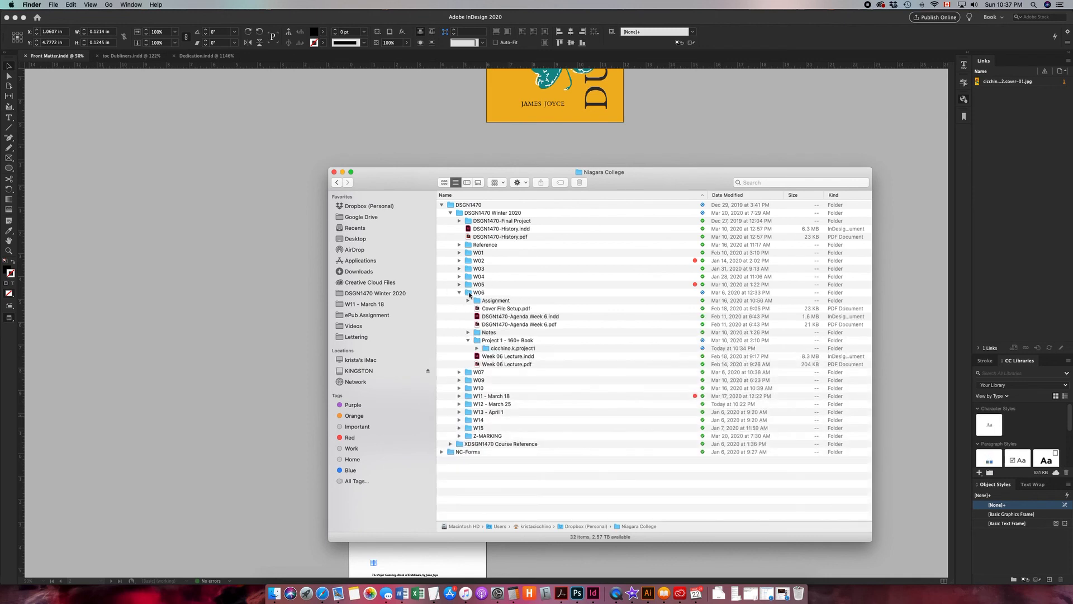
pyautogui.click(468, 340)
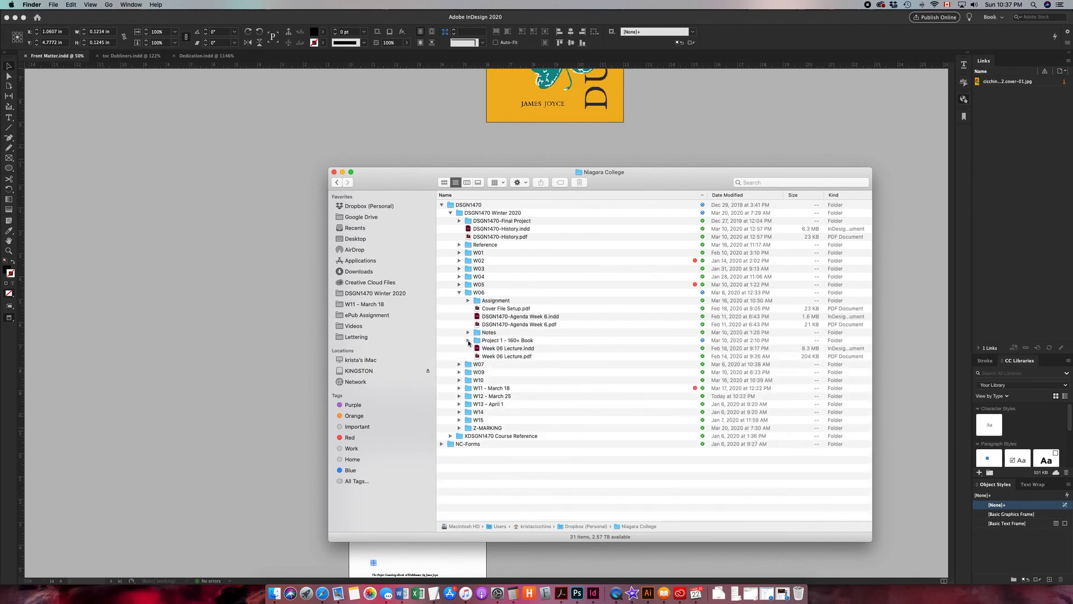
pyautogui.click(468, 300)
pyautogui.click(469, 300)
pyautogui.click(469, 340)
pyautogui.click(477, 348)
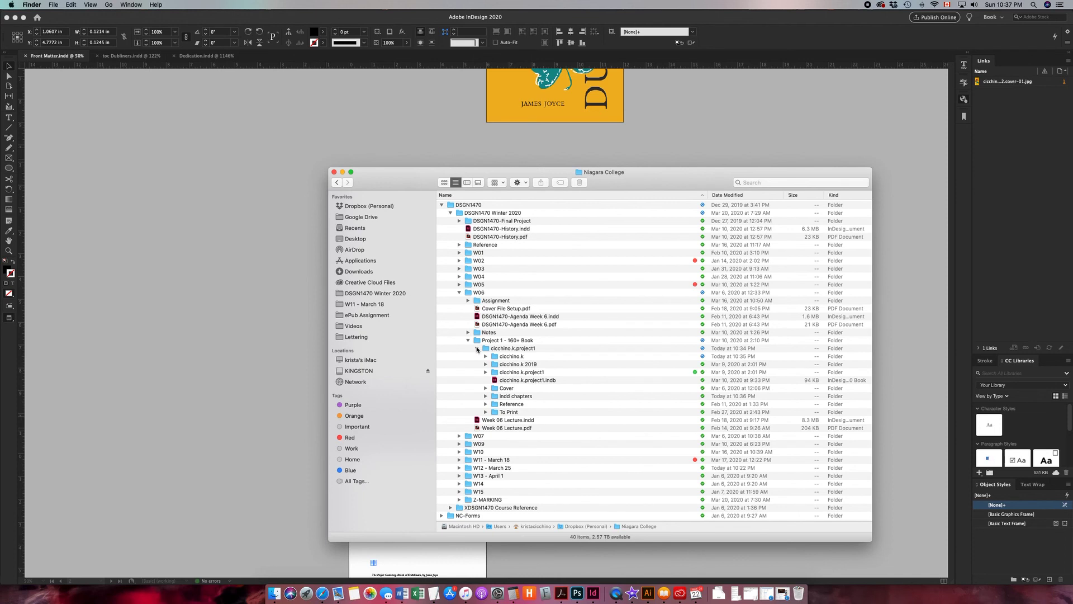
# Move the packaged book folder from the project1 folder into W12 - March 25 and expand that destination folder
pyautogui.click(499, 358)
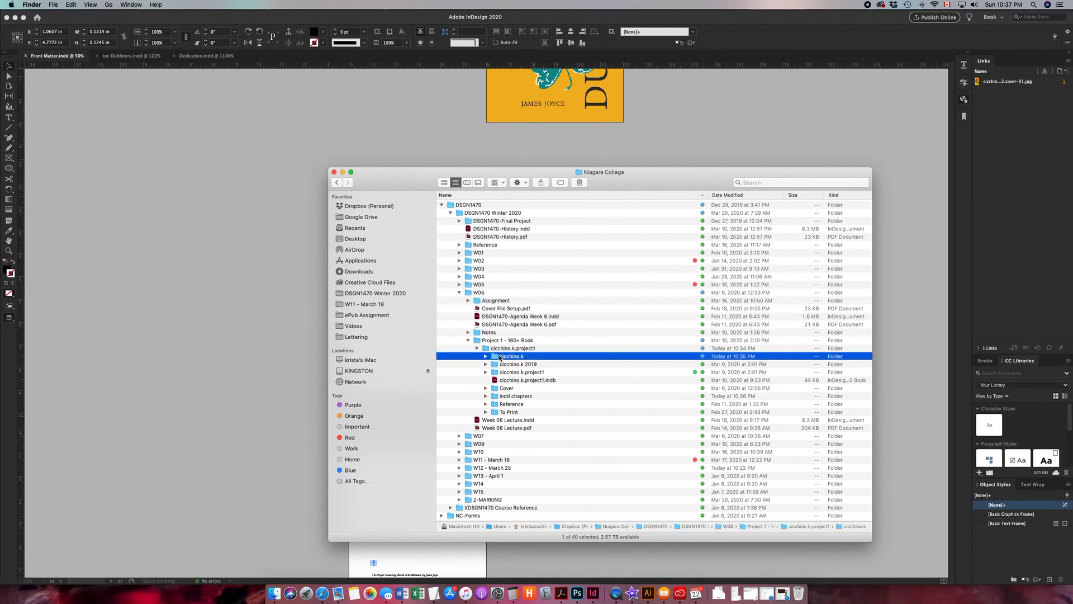
pyautogui.moveTo(500, 358); pyautogui.dragTo(490, 472)
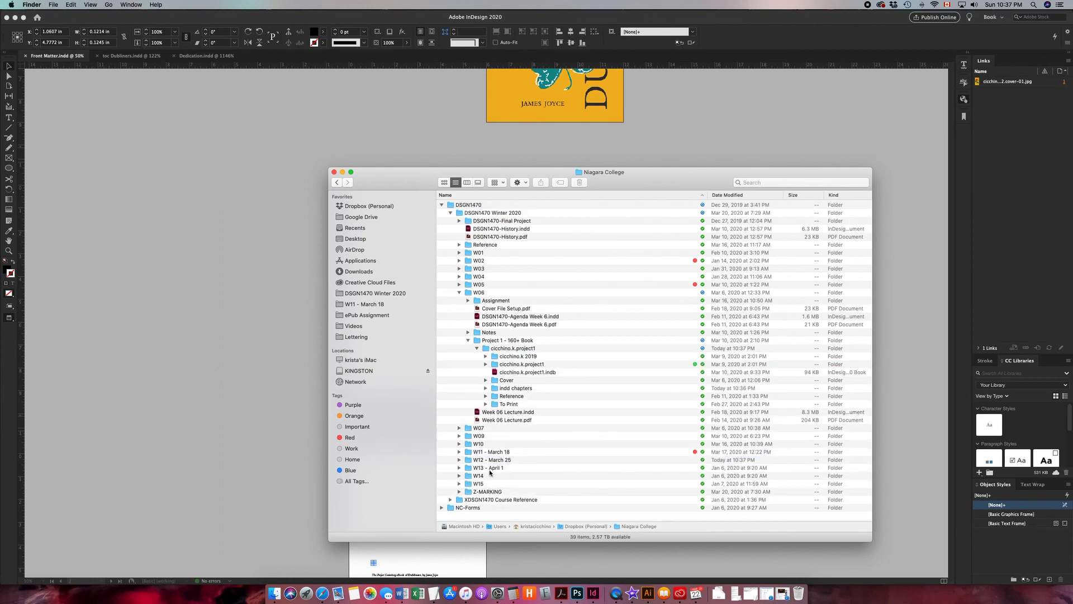
pyautogui.click(459, 459)
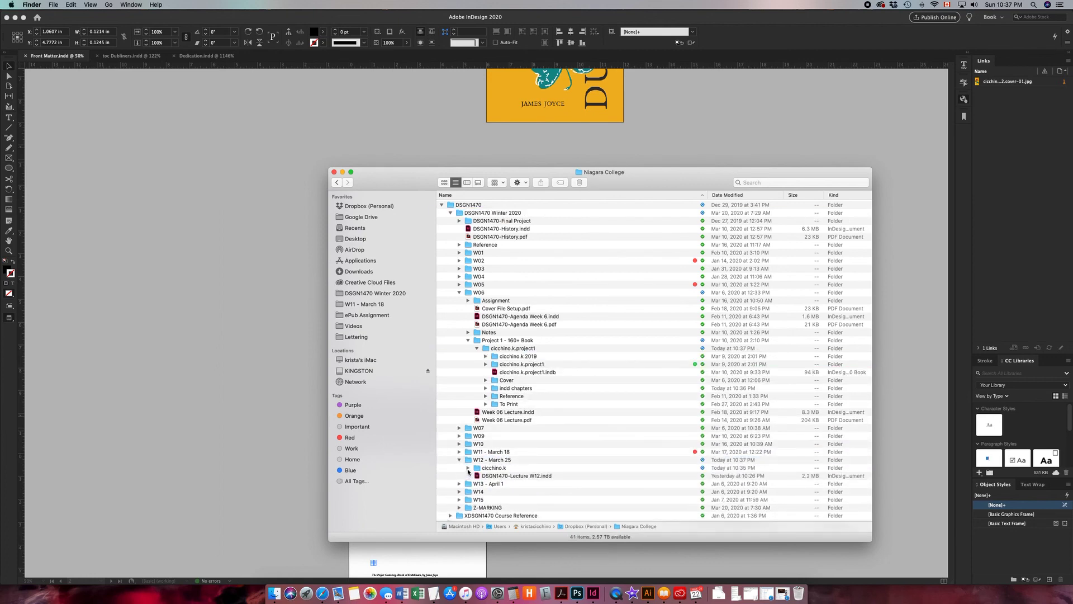
# Open the W12 - March 25 folder and check the packaged book folder's contents, collapsing it again
pyautogui.doubleClick(484, 460)
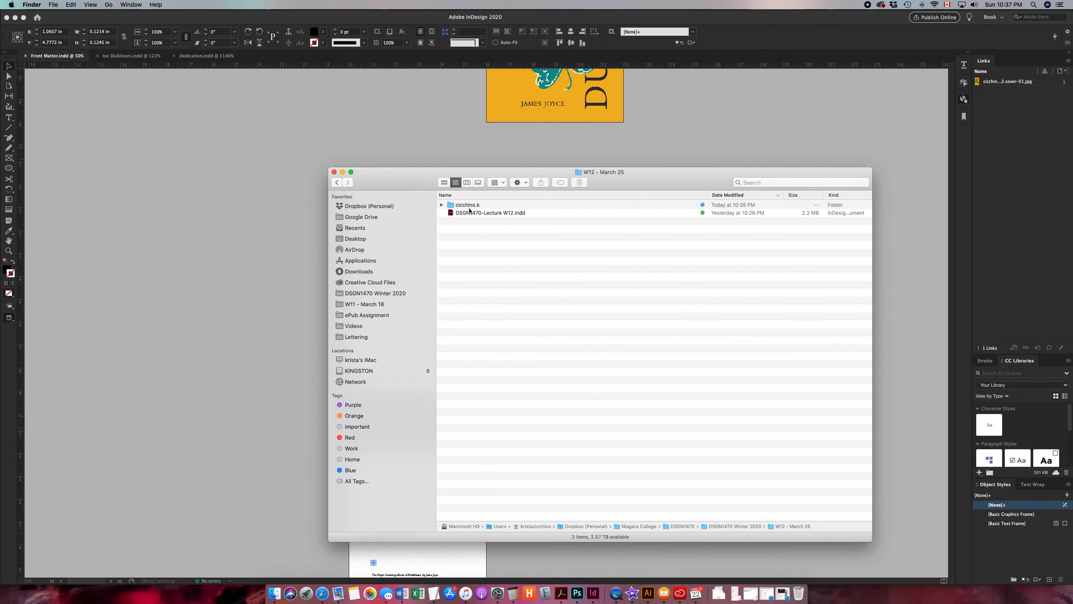
pyautogui.click(442, 205)
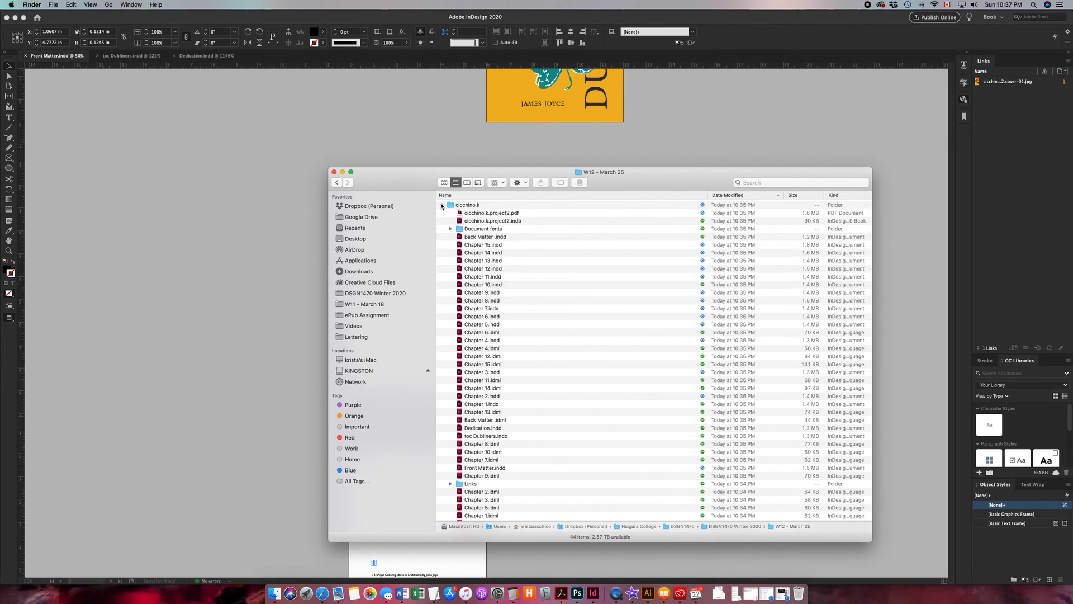
pyautogui.click(441, 205)
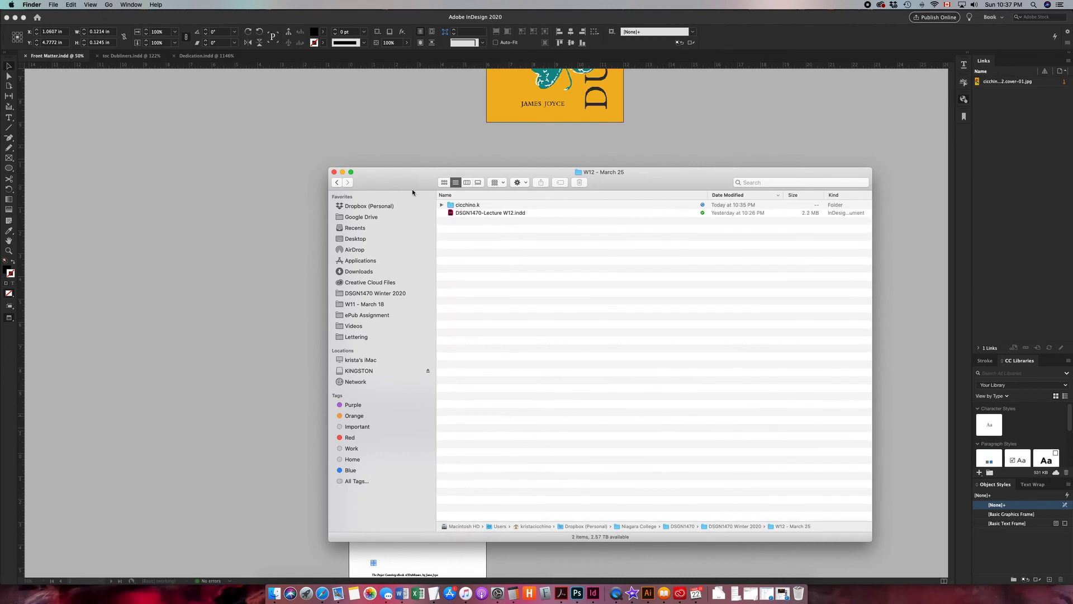
# Open a second Finder window beside the first and move the newest project2 EPUB from Recents into the packaged book folder
pyautogui.press('super+n')
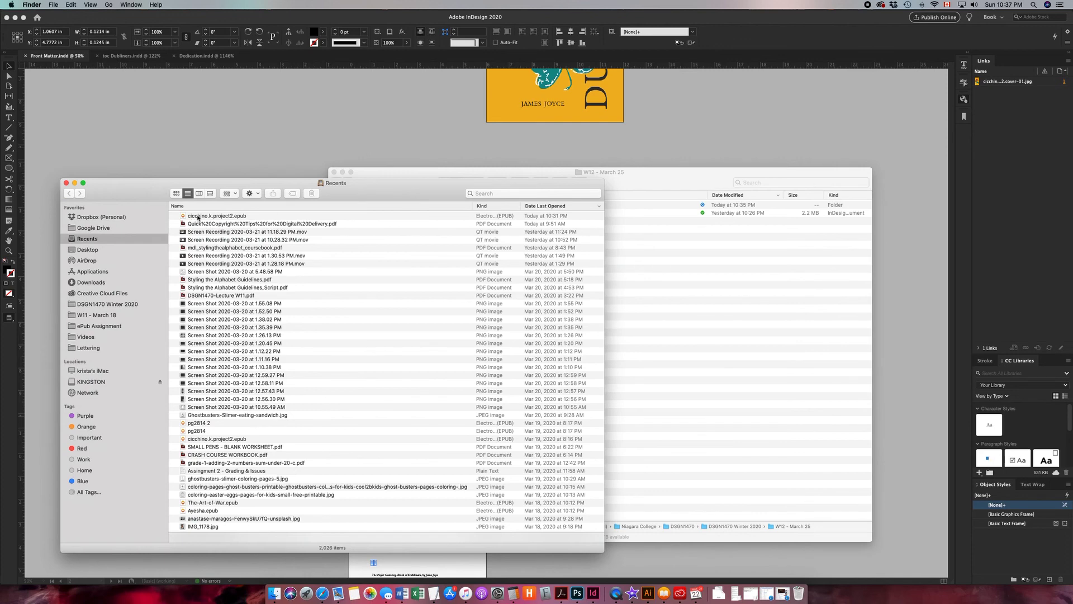
pyautogui.moveTo(143, 192); pyautogui.dragTo(742, 178)
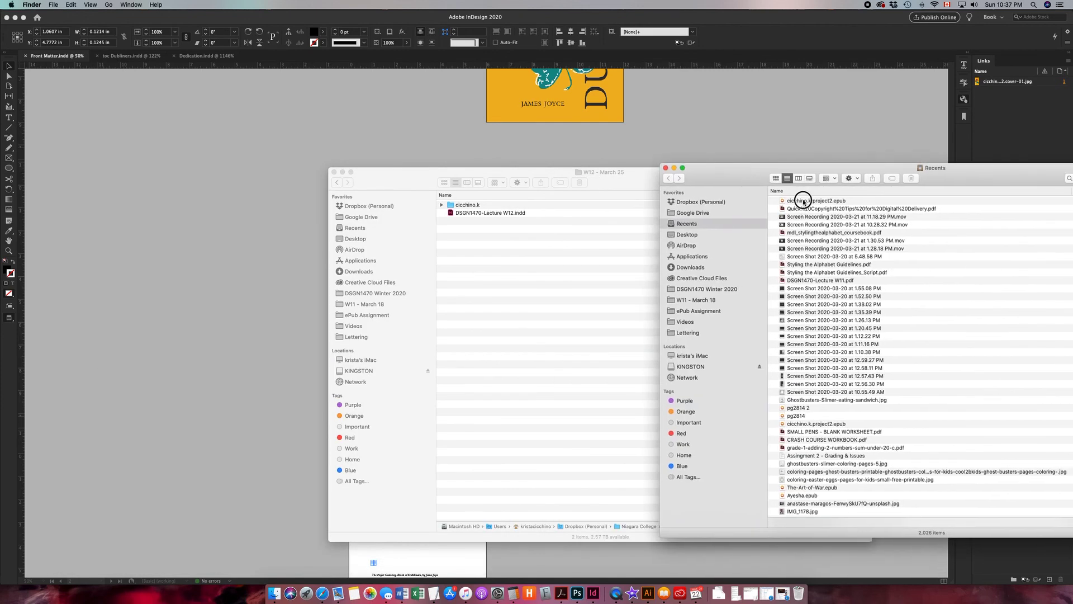
pyautogui.moveTo(803, 202); pyautogui.dragTo(472, 209)
# Open the packaged book folder to review its files including the EPUB, and return to W12 - March 25 with the folder collapsed
pyautogui.click(442, 206)
pyautogui.click(442, 207)
pyautogui.doubleClick(450, 206)
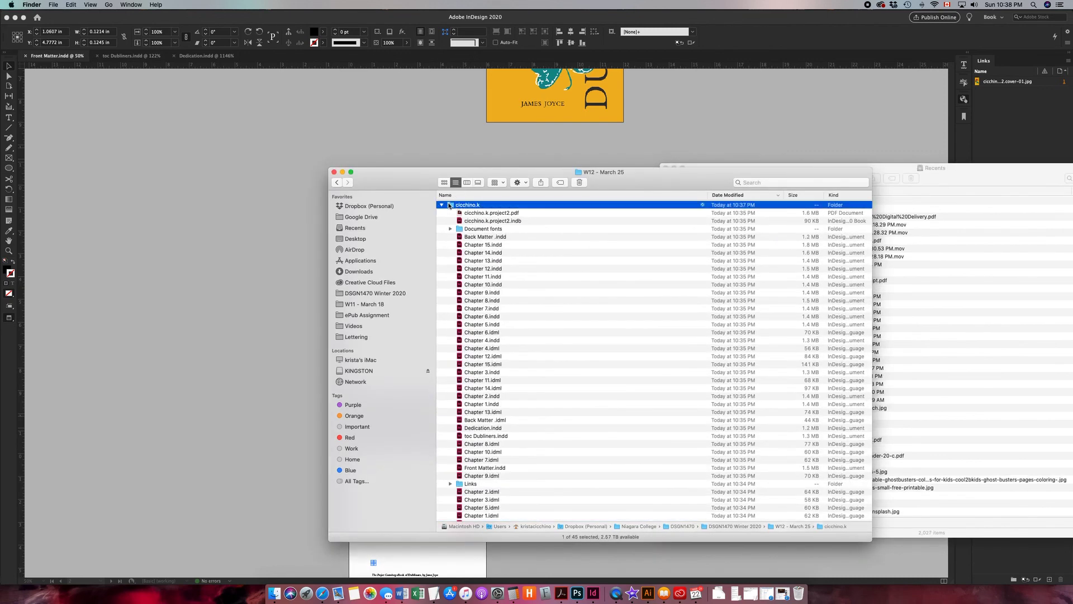
pyautogui.scroll(2, 525, 324)
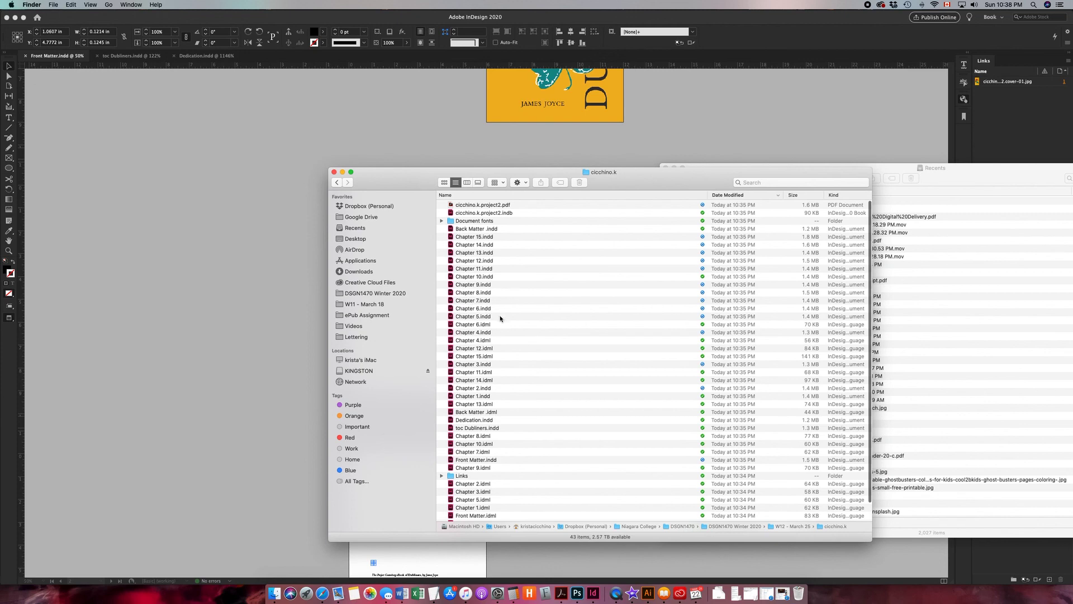
pyautogui.scroll(-2, 509, 364)
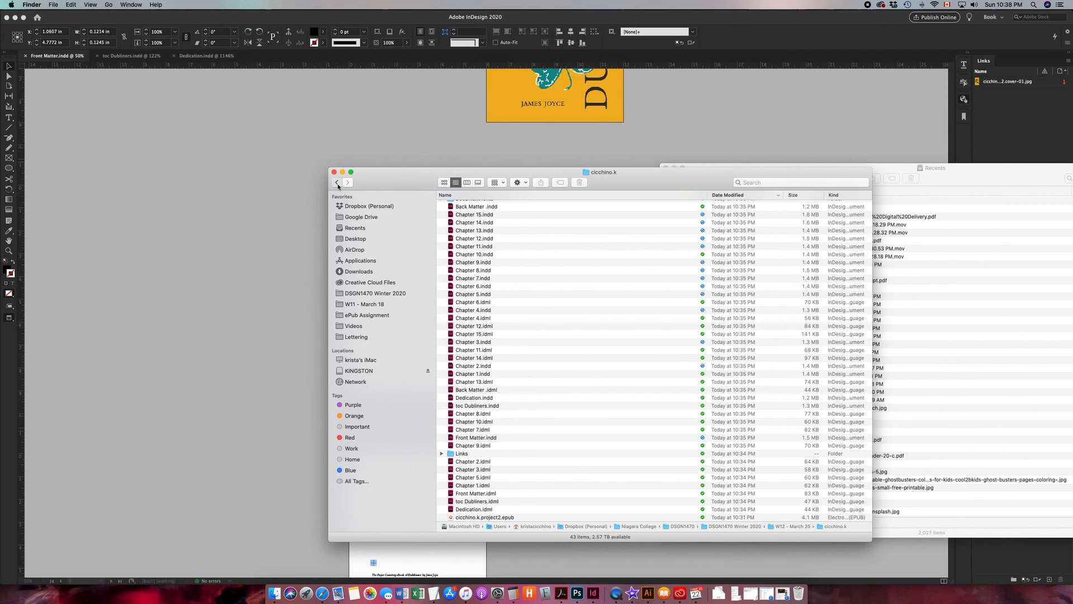
pyautogui.press('super+Up')
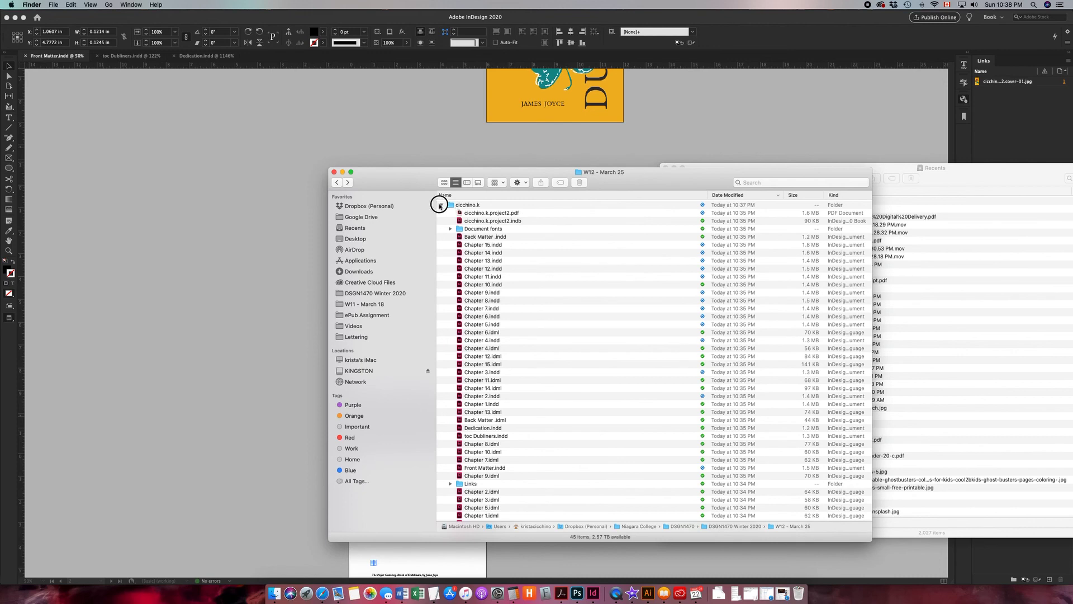
pyautogui.click(439, 205)
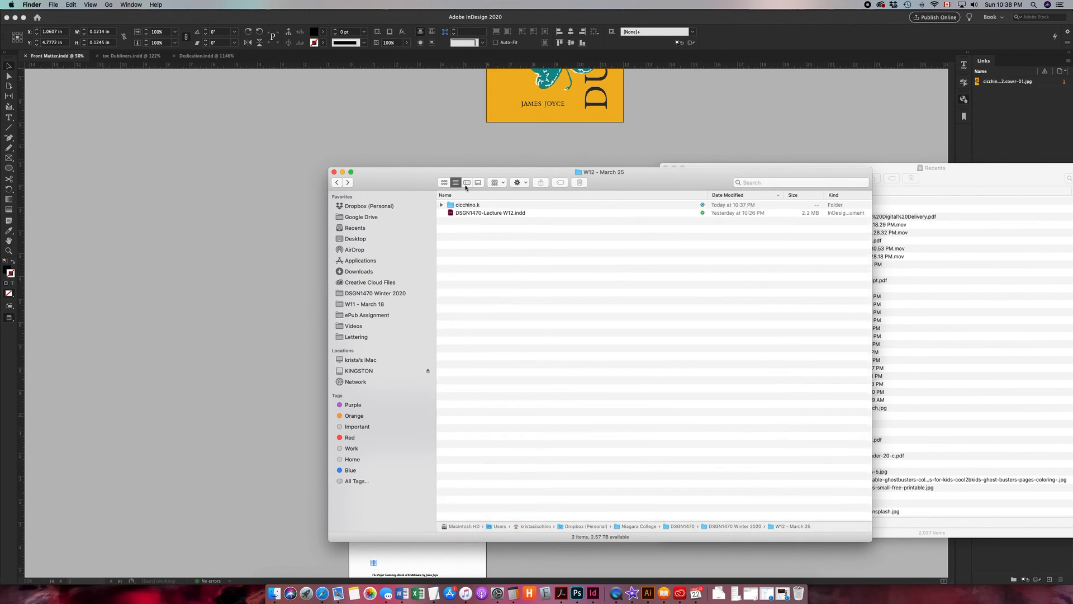